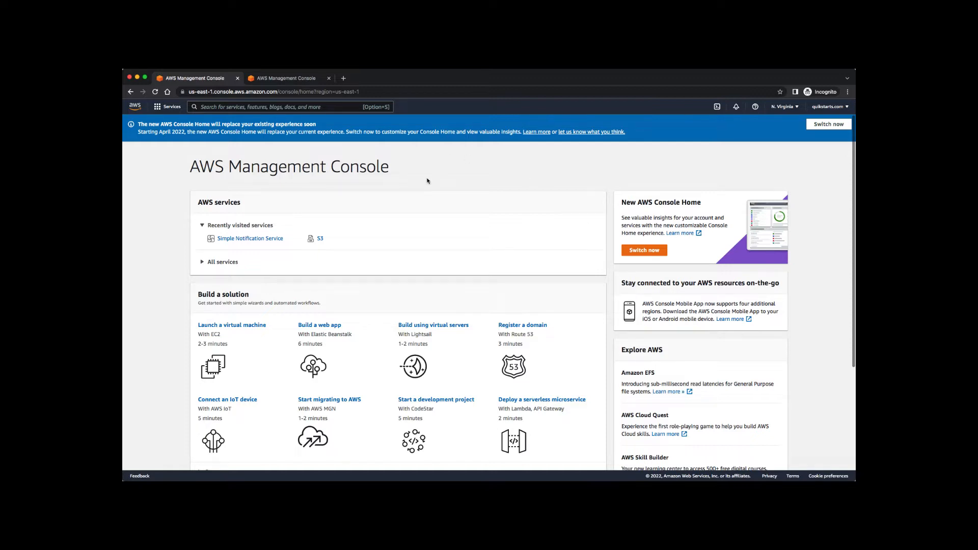
Open S3 and go to its Buckets page, which lists zero buckets.
click(321, 239)
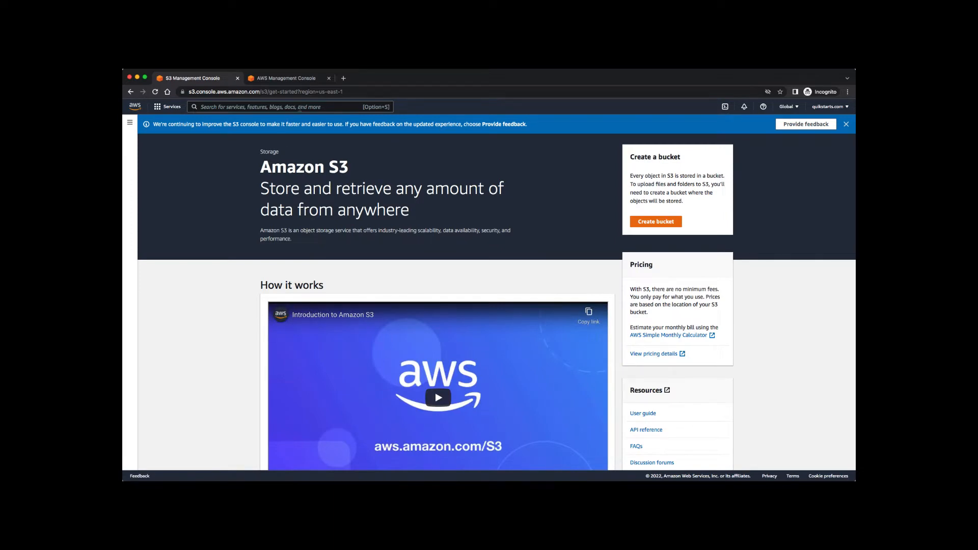
click(299, 107)
text(s3)
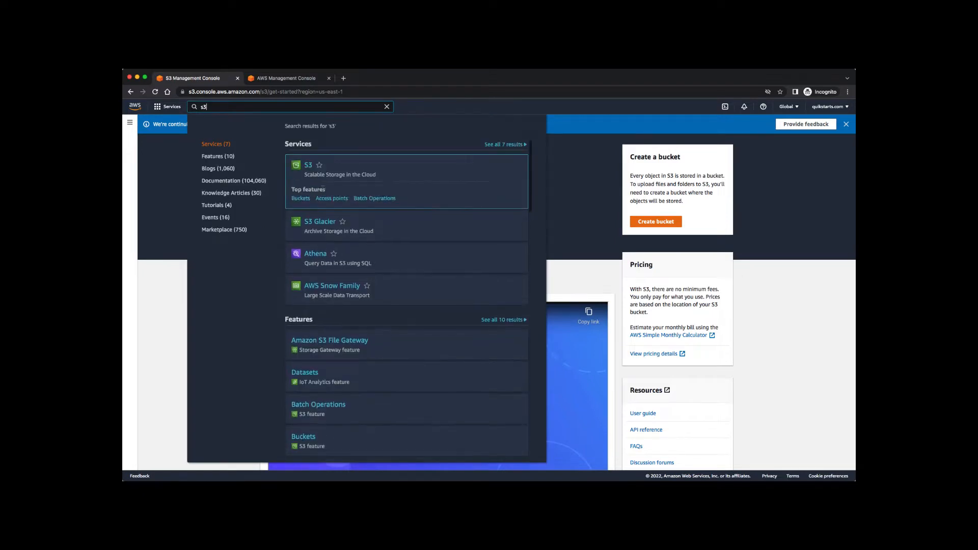
click(310, 170)
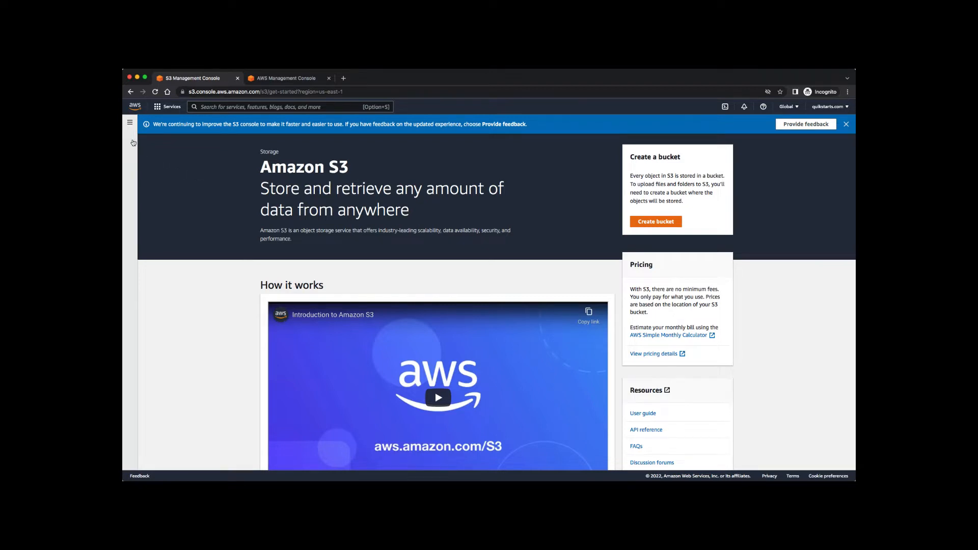
click(130, 122)
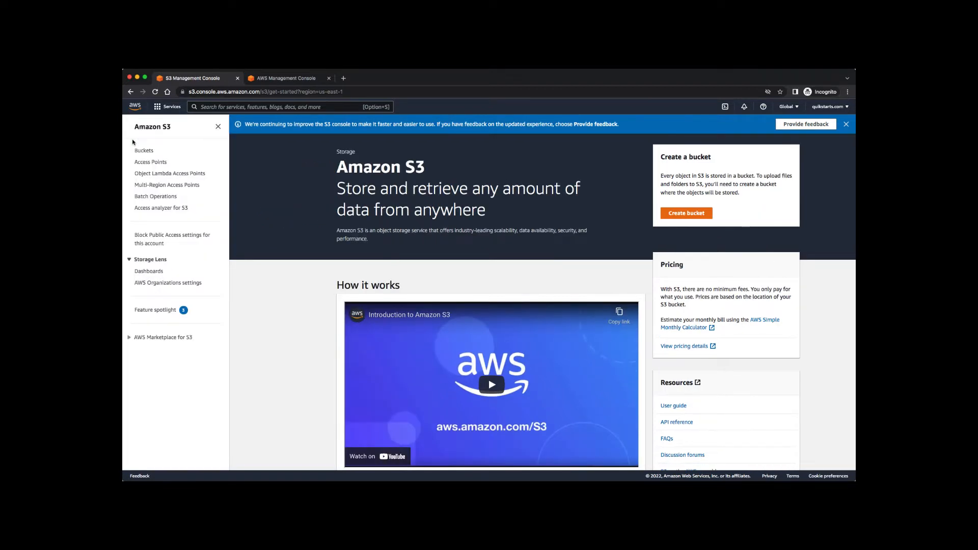
click(218, 126)
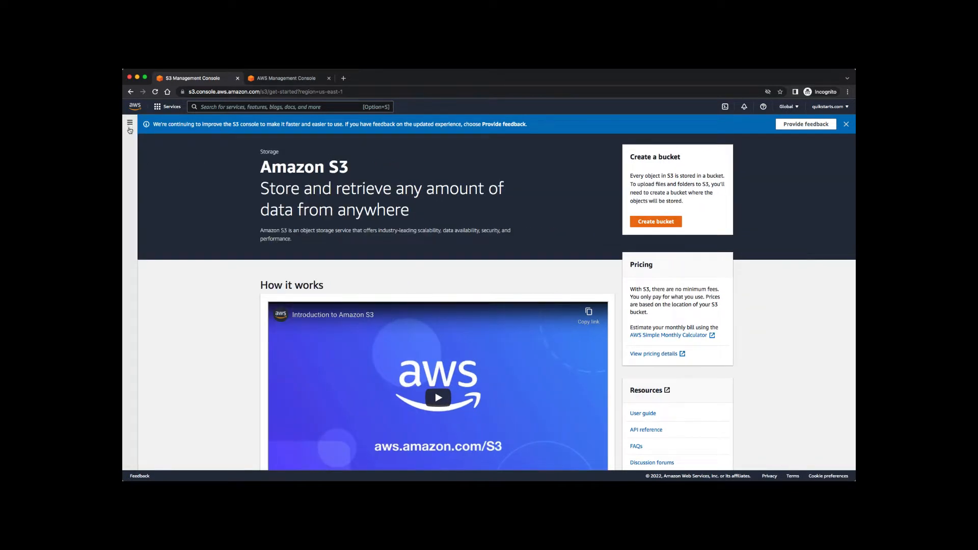
click(133, 188)
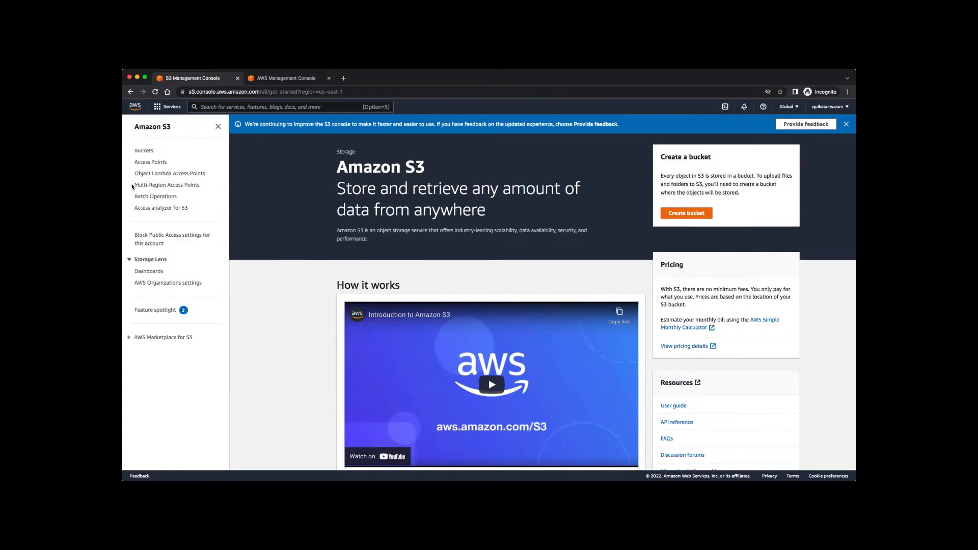
click(142, 152)
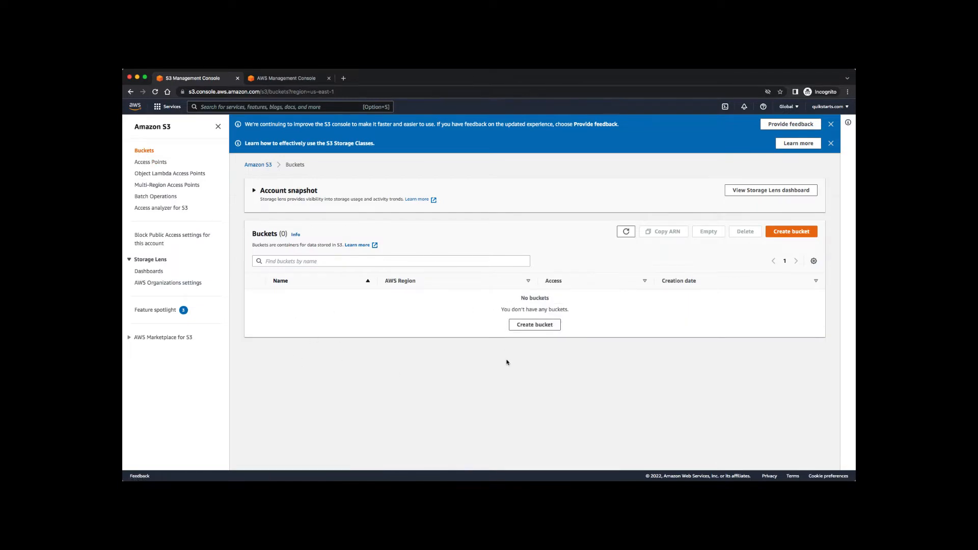
Create the bucket quikstarts-bucket-1 in US East (N. Virginia) with default settings.
click(537, 325)
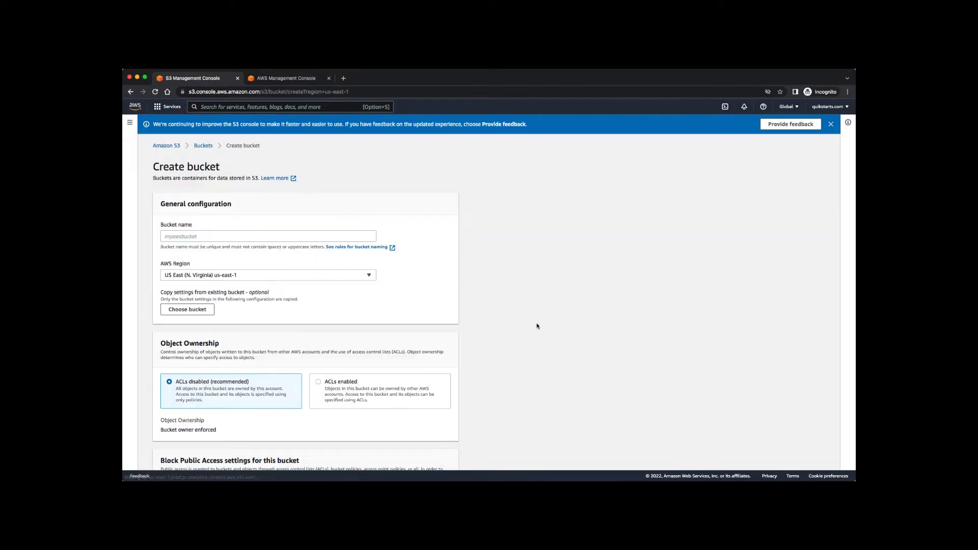
click(332, 240)
text(quikstar)
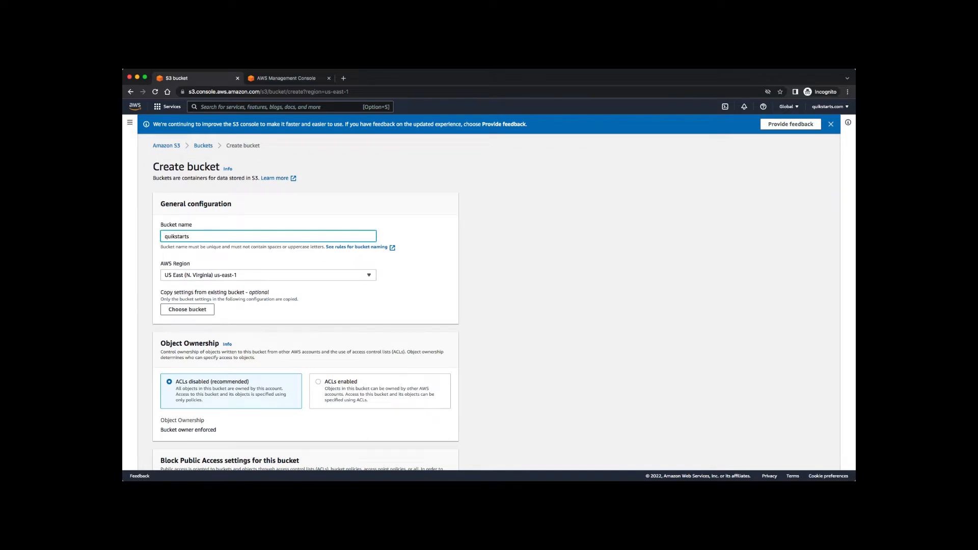
text(ts-bucket-1)
scroll(499, 293, down, 2)
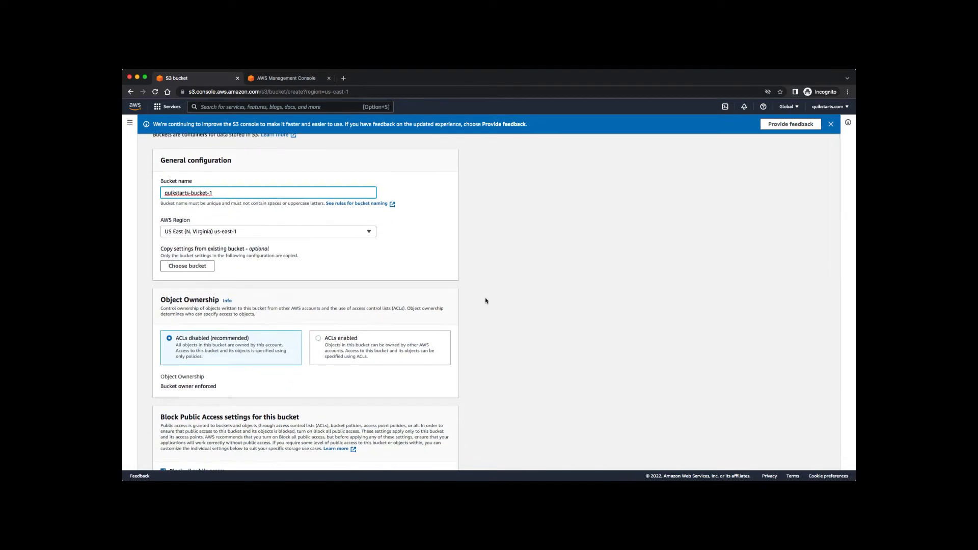
scroll(485, 301, down, 10)
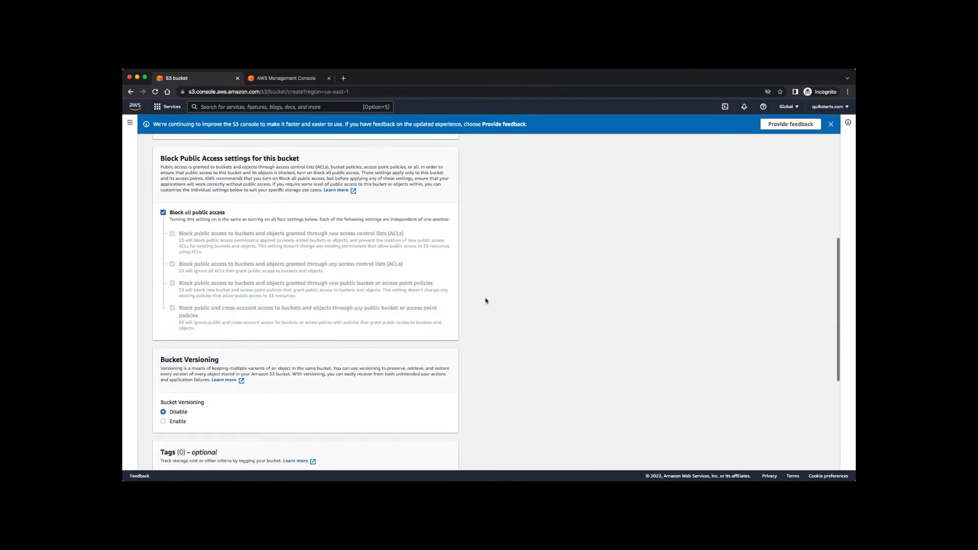
scroll(485, 301, down, 5)
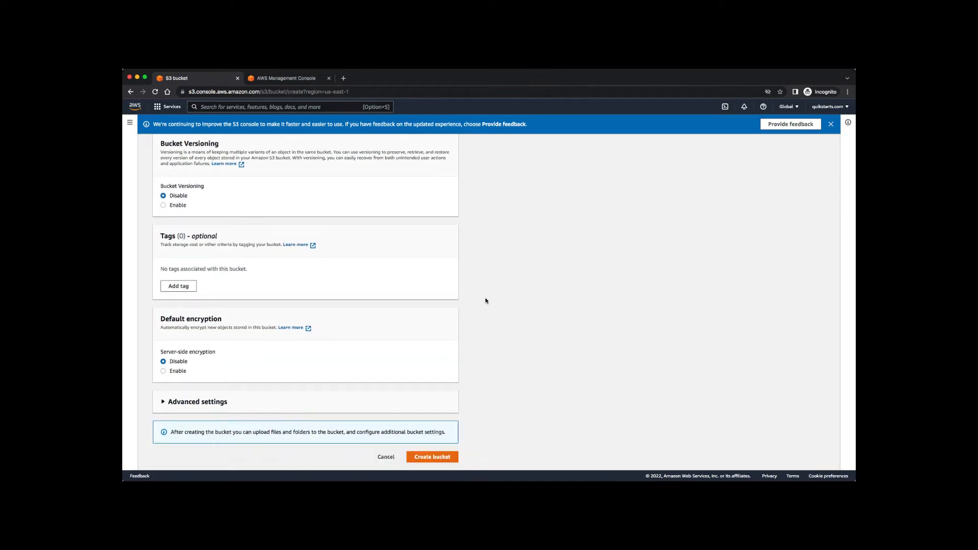
click(433, 458)
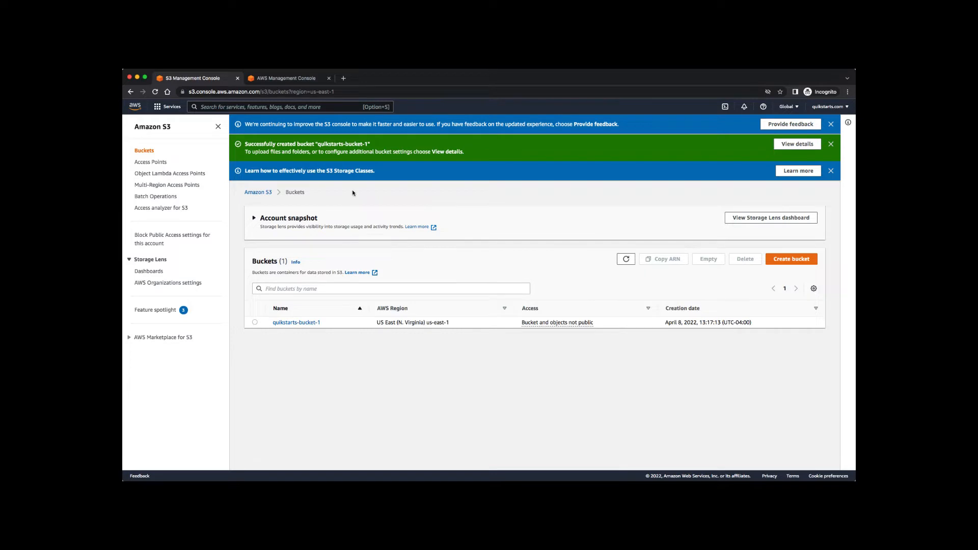
Switch to the browser tab showing the AWS Management Console home page.
click(283, 80)
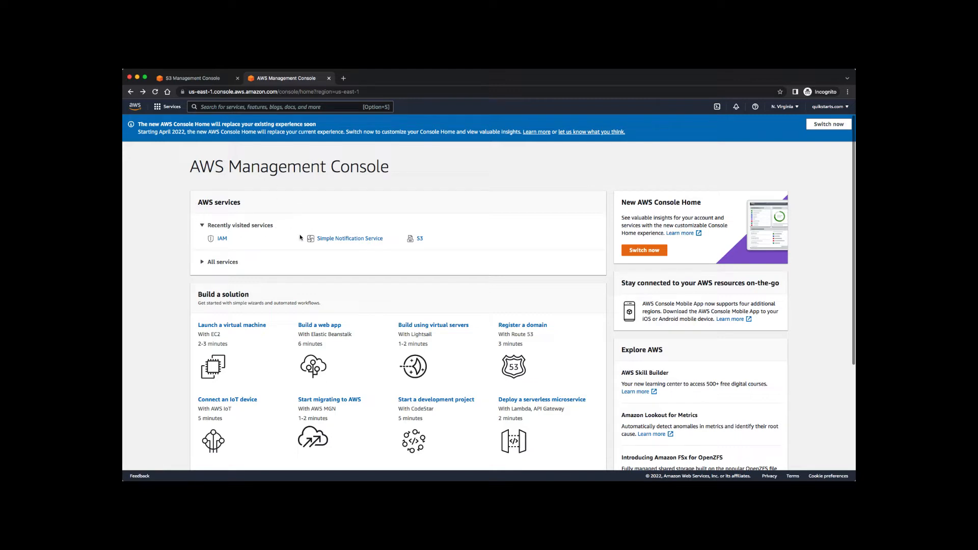
Open Simple Notification Service via an 'sns' search and go to its empty Topics list.
click(241, 108)
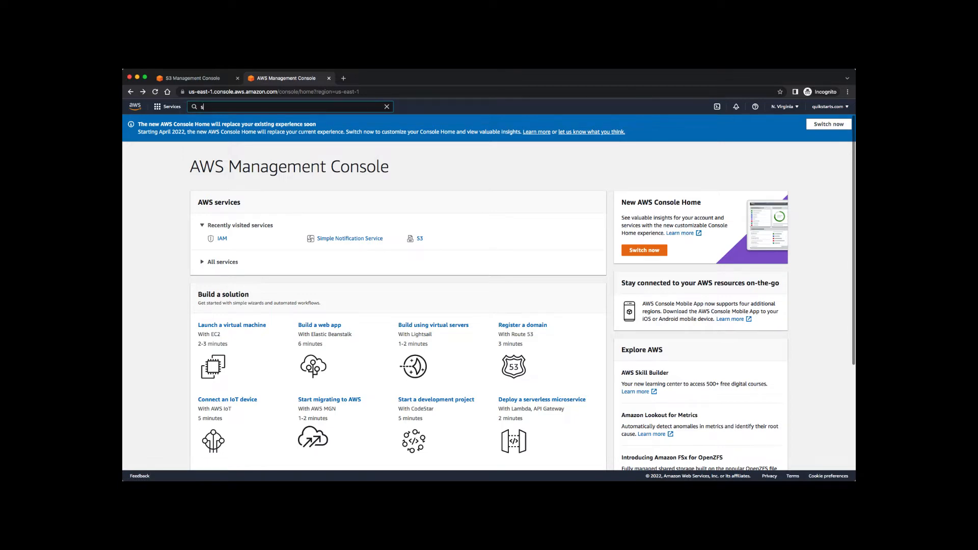
text(sns)
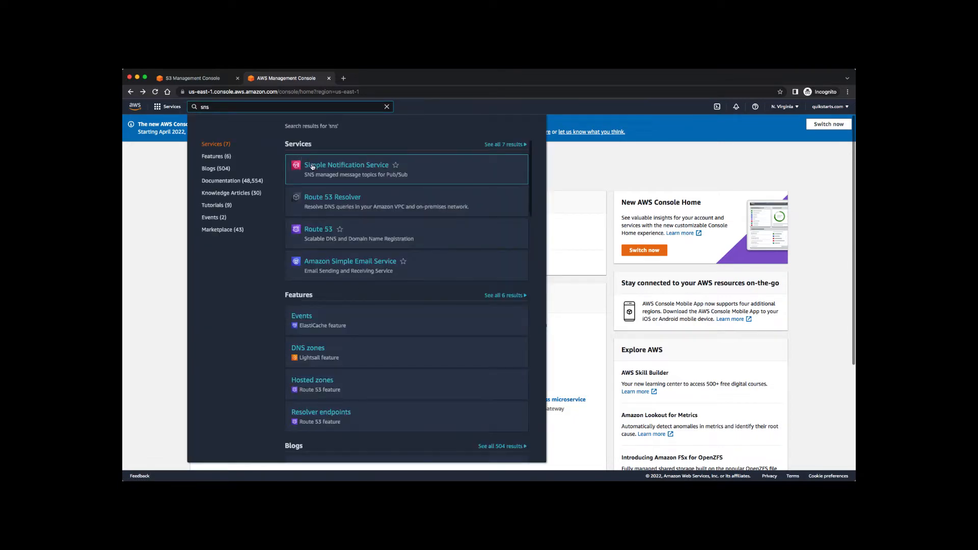
click(312, 168)
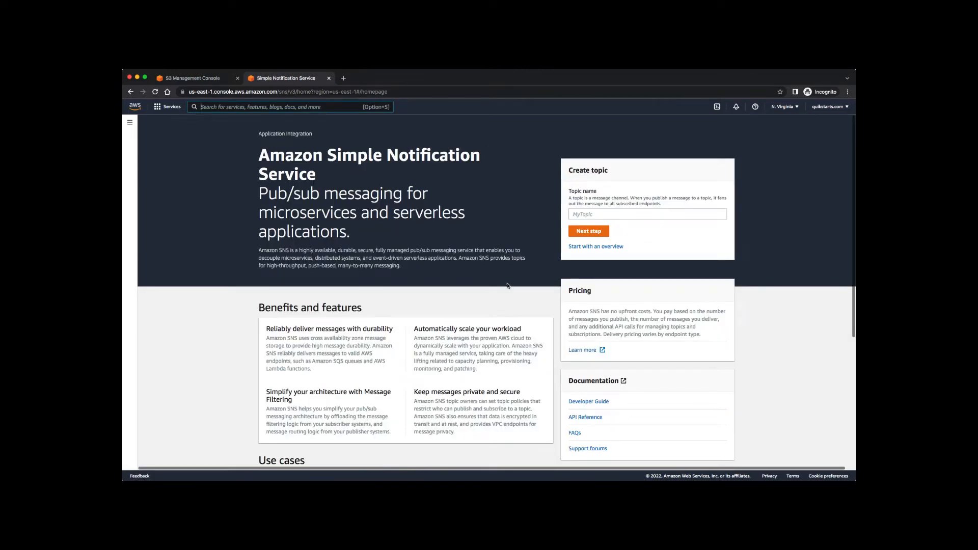
click(130, 149)
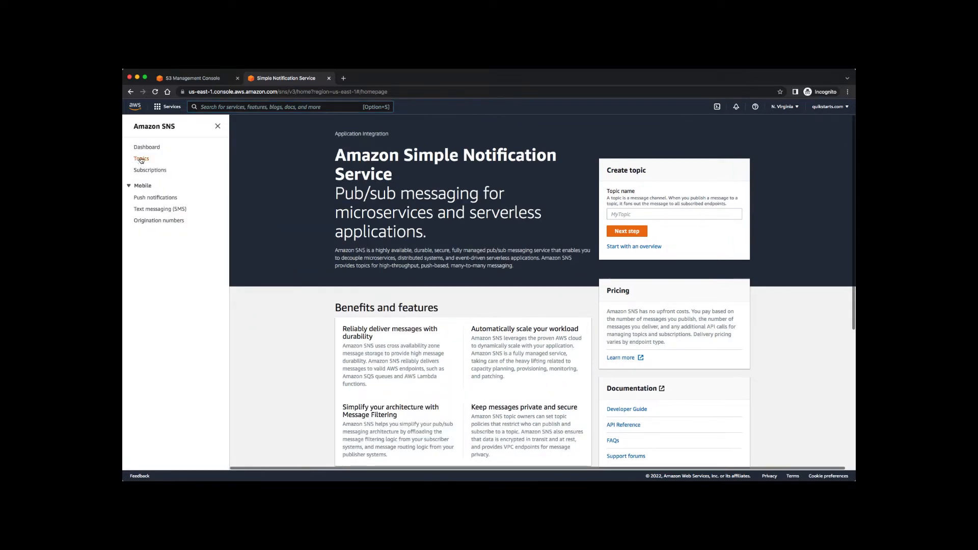
click(151, 149)
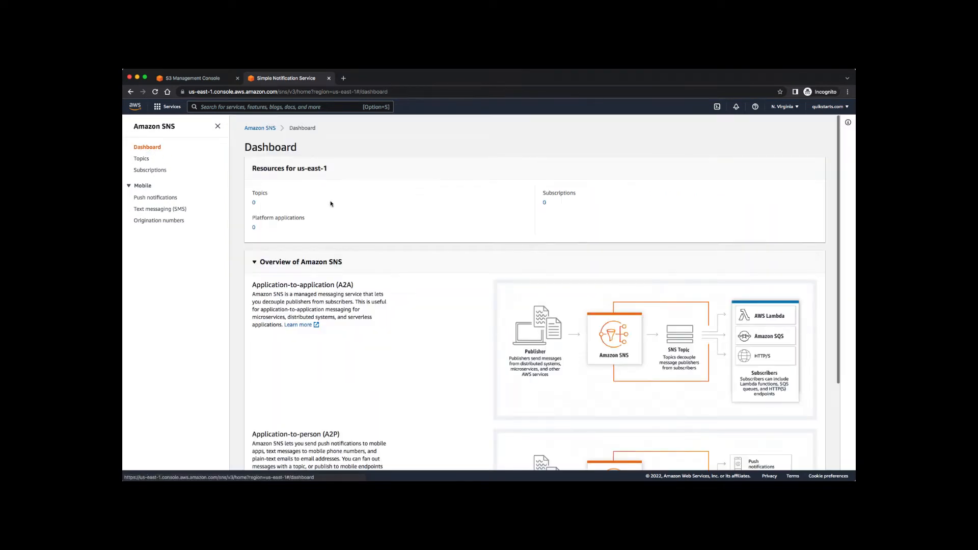
double_click(263, 194)
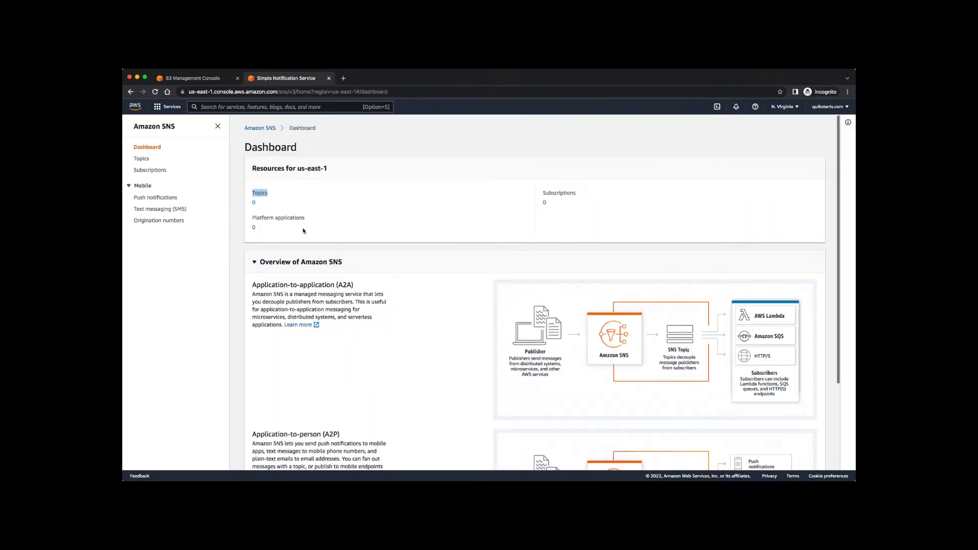
double_click(574, 192)
click(324, 206)
scroll(359, 334, down, 3)
scroll(360, 333, up, 3)
click(142, 161)
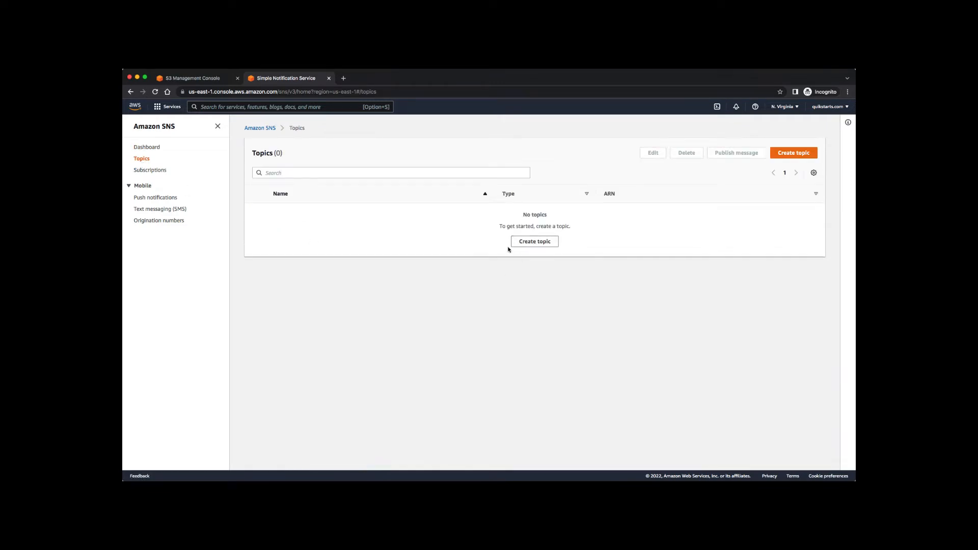
Start a new Standard topic and name it quikstarts-sns-topic.
click(788, 153)
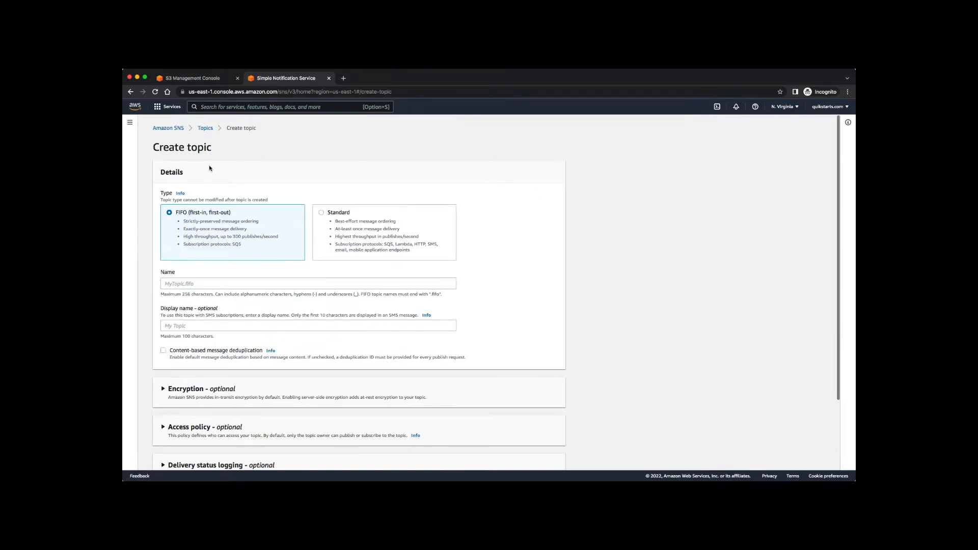
double_click(169, 174)
click(335, 235)
click(346, 287)
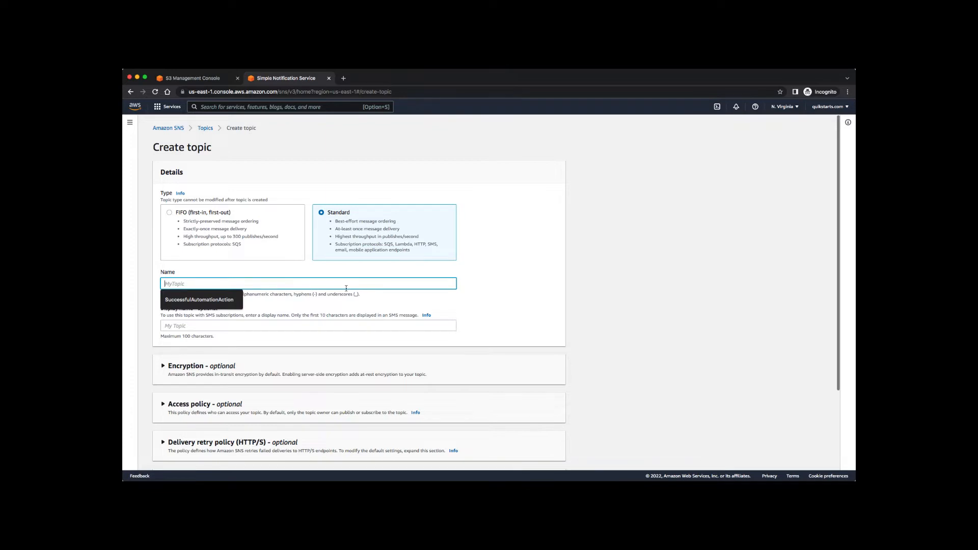
text(quikstarts-icon.png quikstarts-logoblack.png quikstarts-logoblue.png)
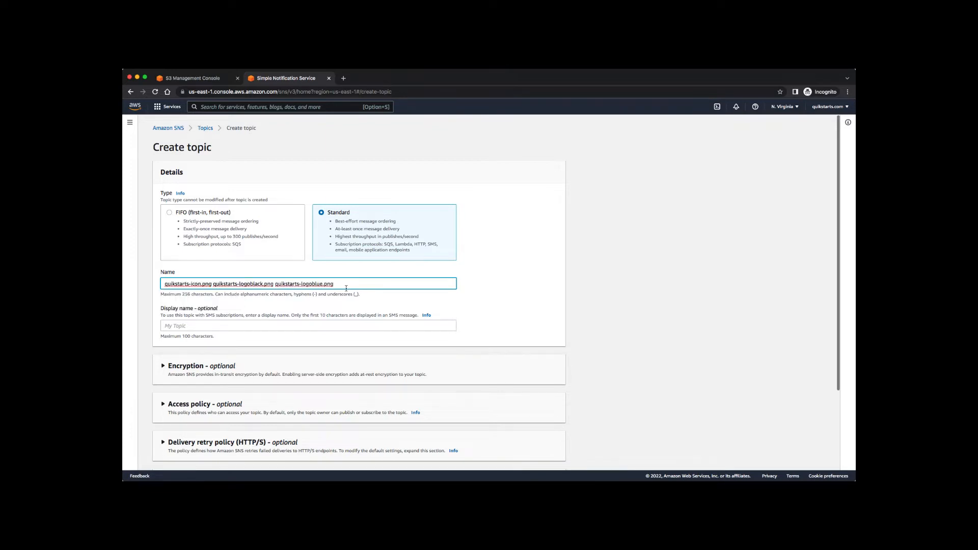
key(super+z)
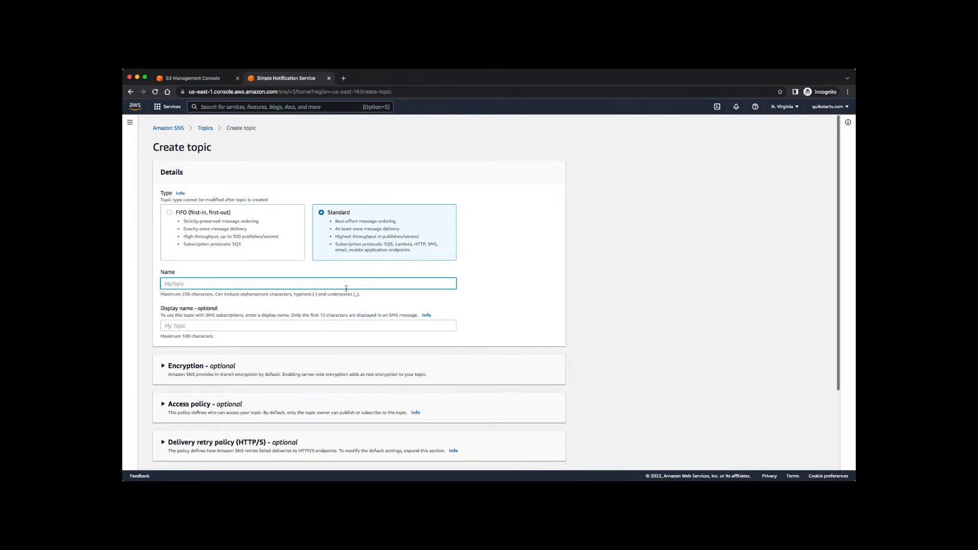
text(quikstarts-topic)
click(193, 283)
text(sns-)
triple_click(265, 282)
key(super+c)
Set the display name to quikstarts-sns-topic and create the topic.
click(324, 328)
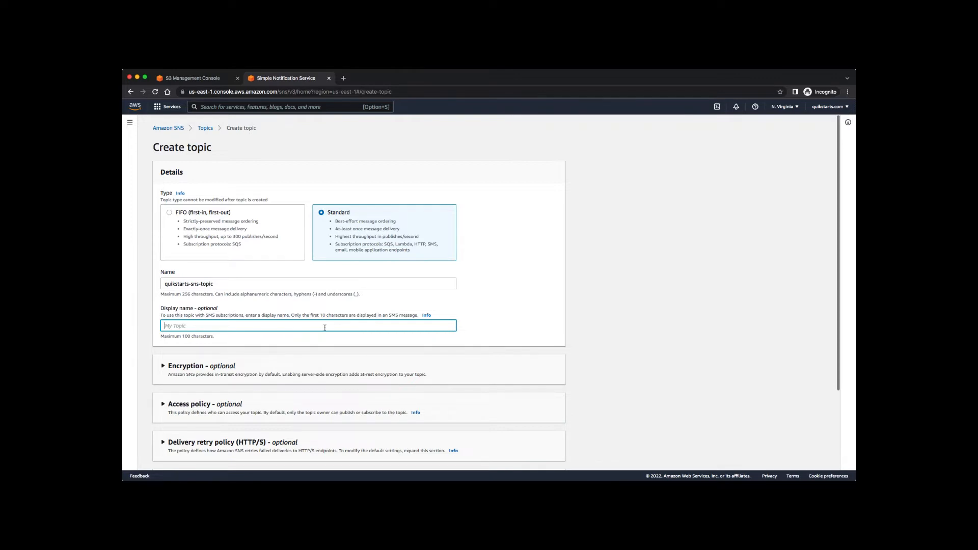
key(super+v)
scroll(614, 345, down, 4)
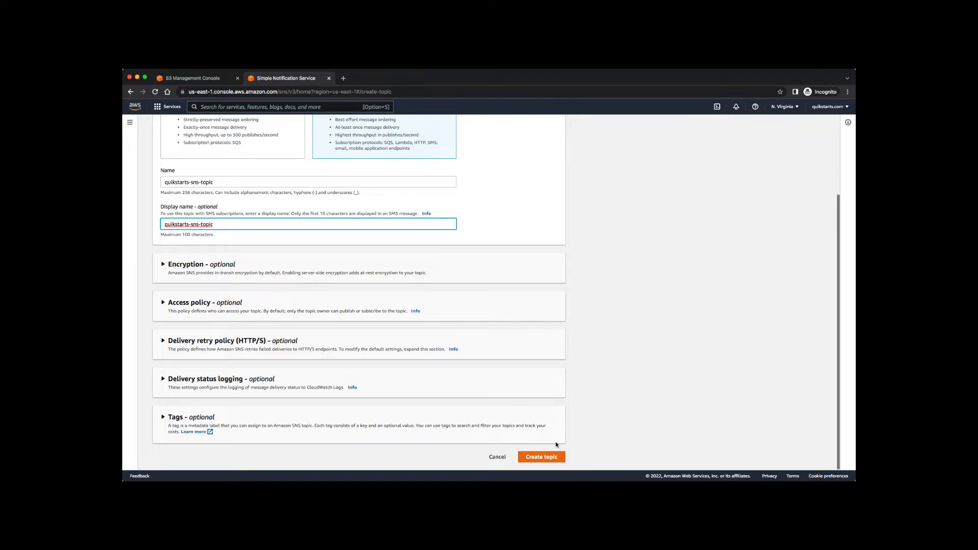
click(540, 457)
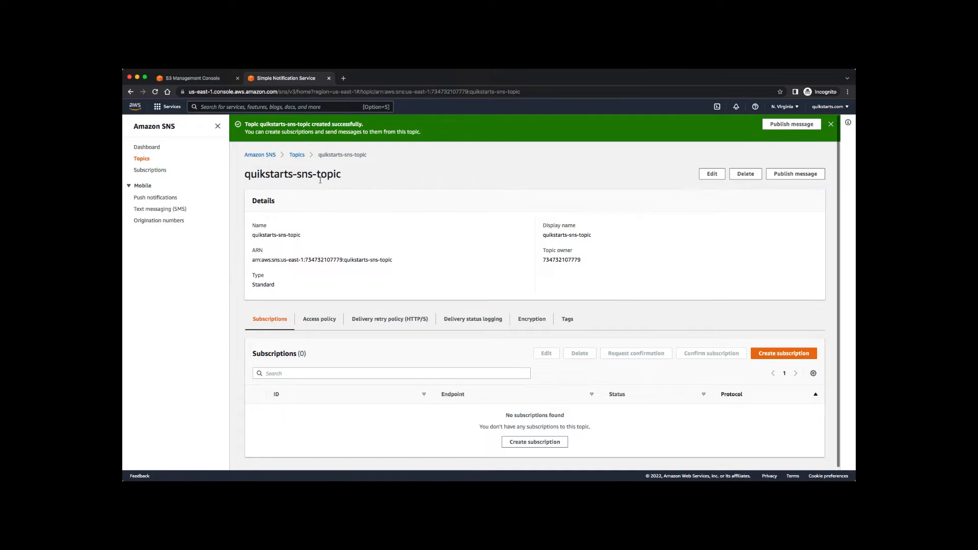
Go to the Amazon SNS dashboard for us-east-1.
click(147, 148)
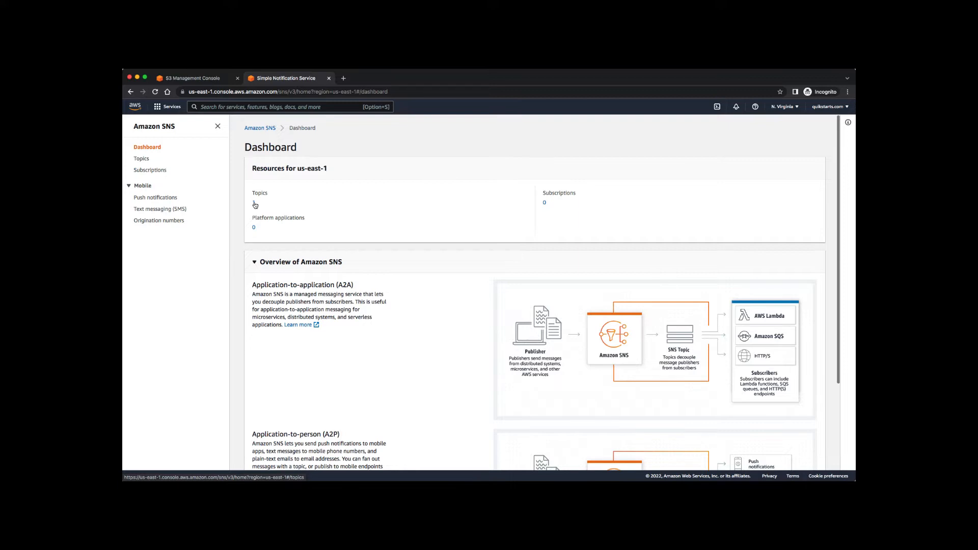
Open quikstarts-sns-topic from the Topics list and show its Access policy.
click(254, 203)
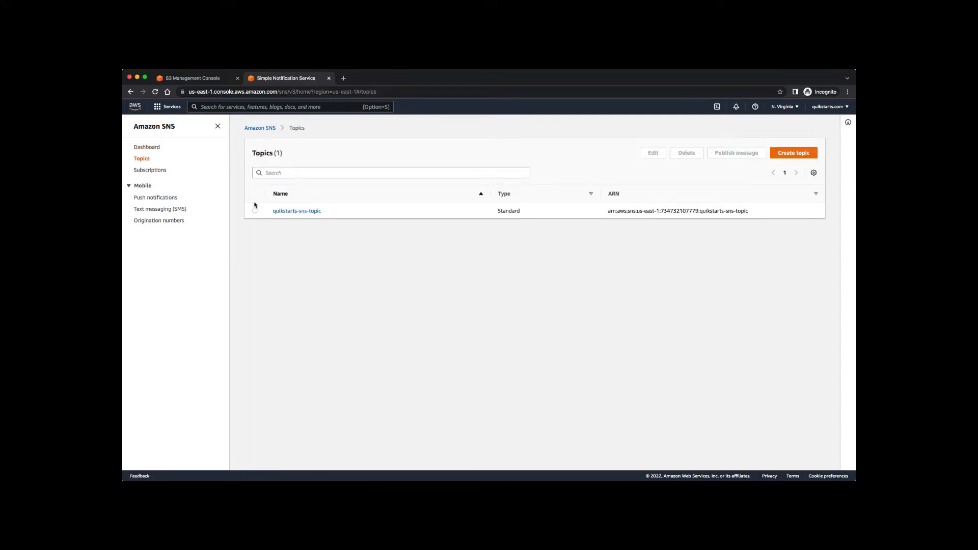
click(288, 212)
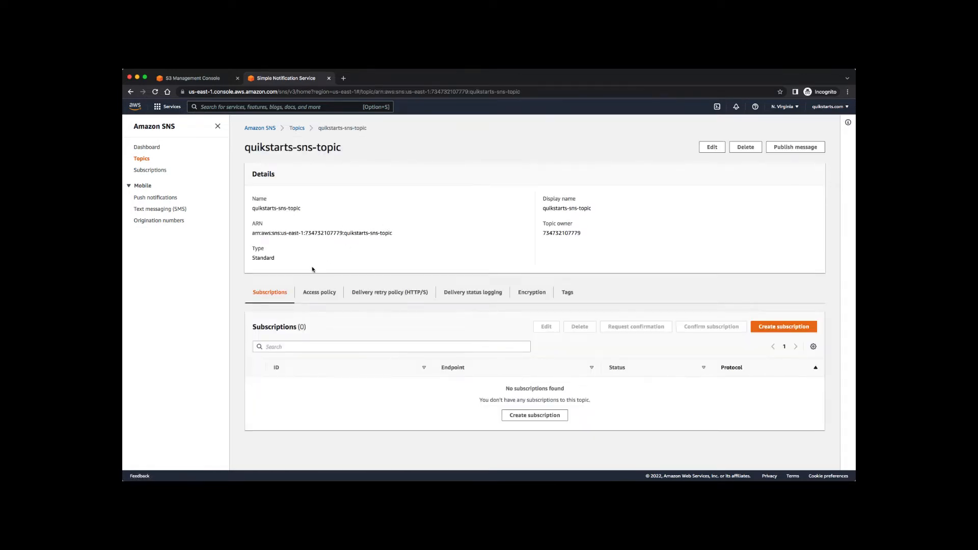
click(313, 294)
Read through the policy JSON, noting actions such as Publish, Subscribe and SetTopicAttributes.
scroll(471, 329, down, 2)
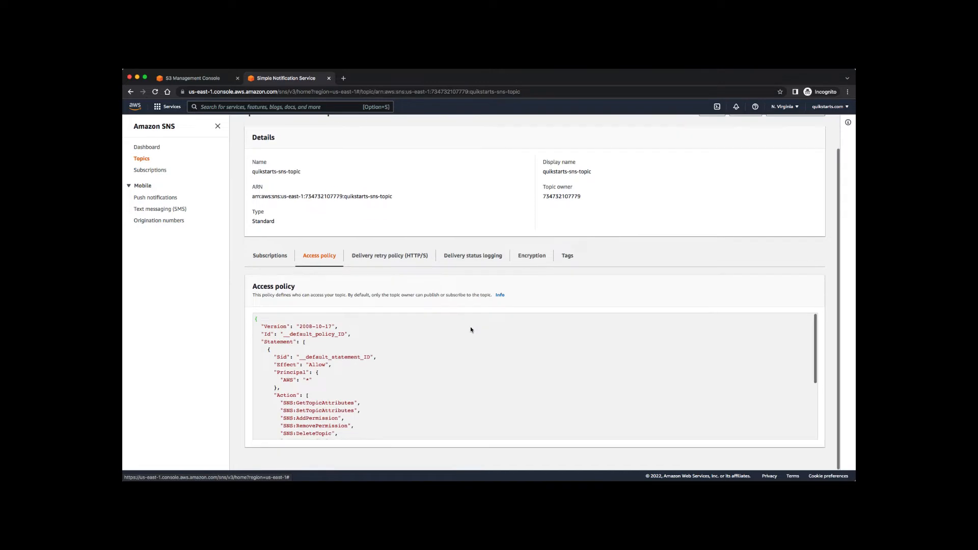
scroll(574, 366, down, 1)
scroll(574, 366, up, 1)
scroll(574, 365, down, 5)
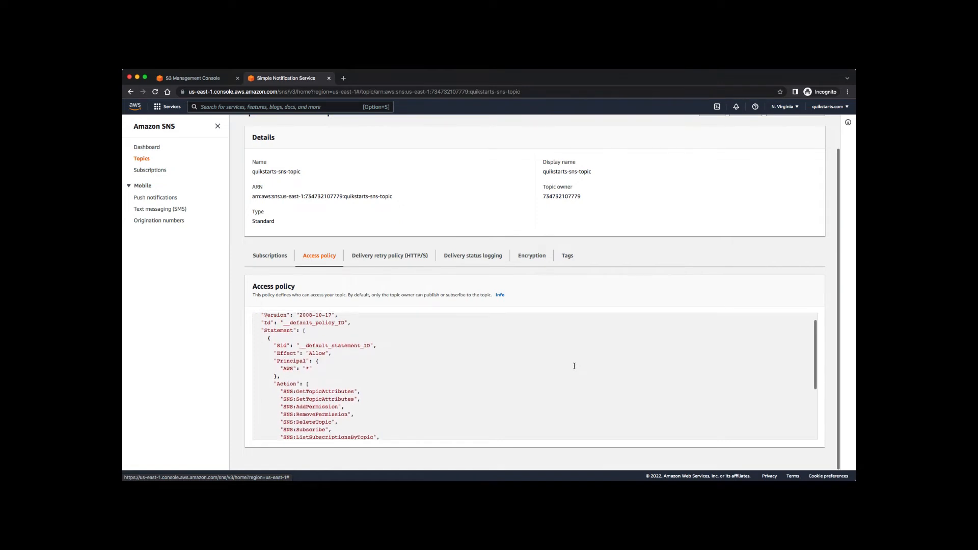
scroll(574, 366, down, 4)
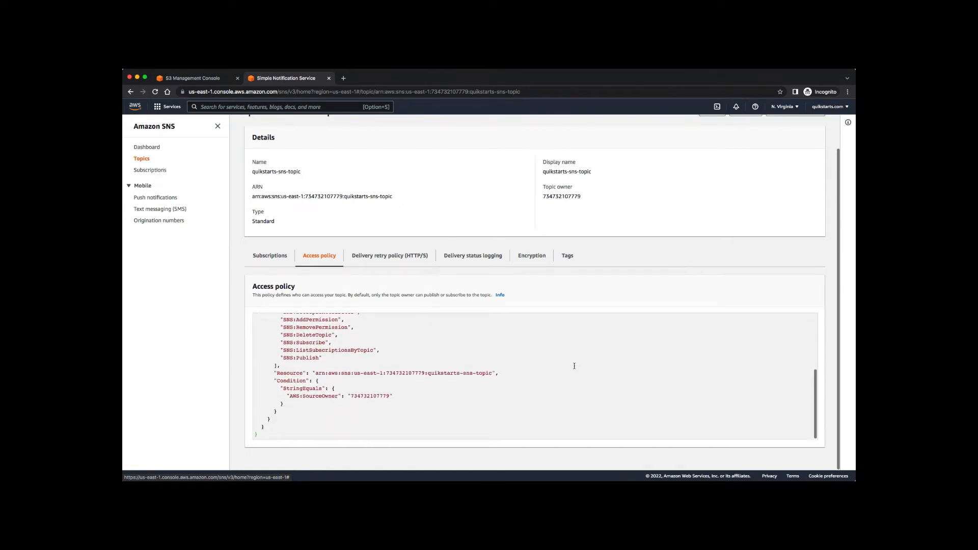
scroll(574, 366, up, 9)
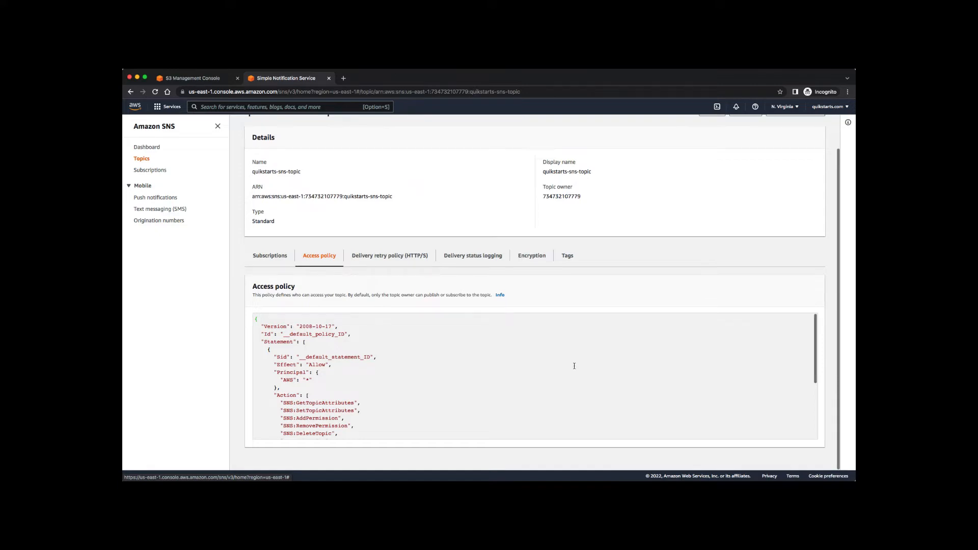
scroll(574, 365, down, 9)
scroll(574, 365, up, 3)
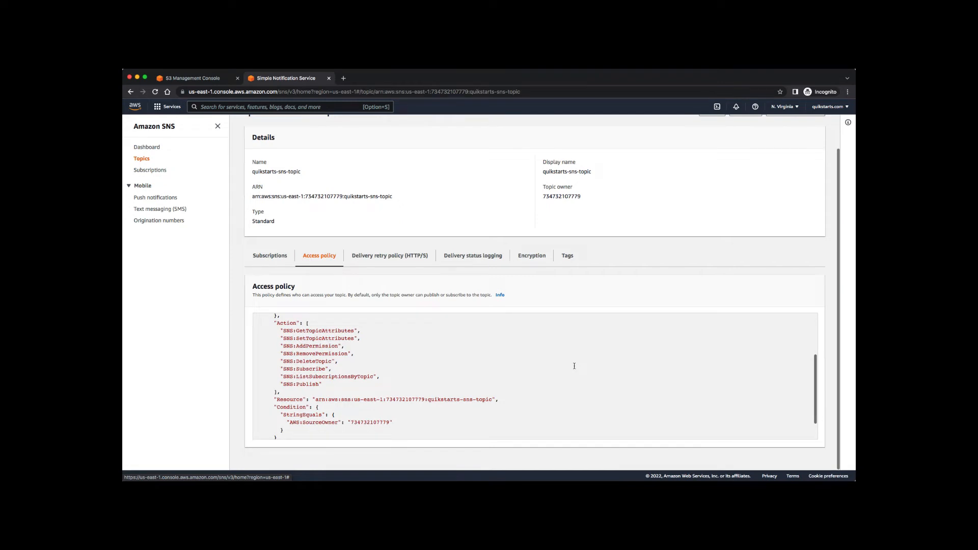
double_click(331, 338)
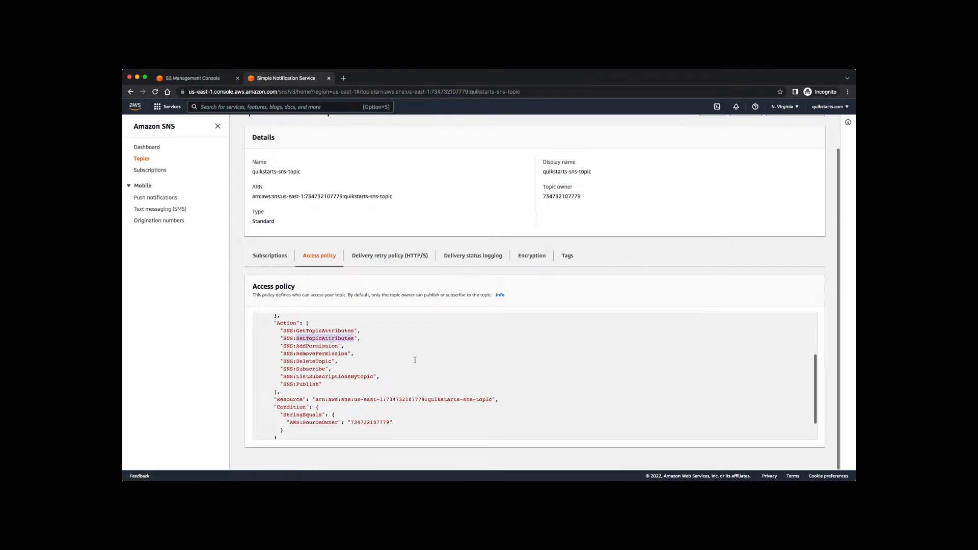
click(443, 365)
scroll(535, 371, up, 10)
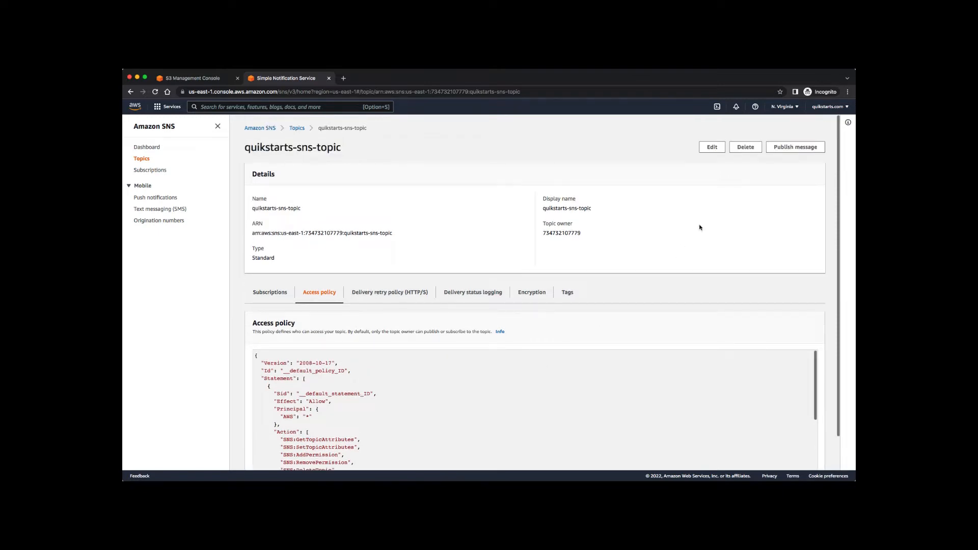
Edit quikstarts-sns-topic and expand 'Access policy - optional'.
click(712, 147)
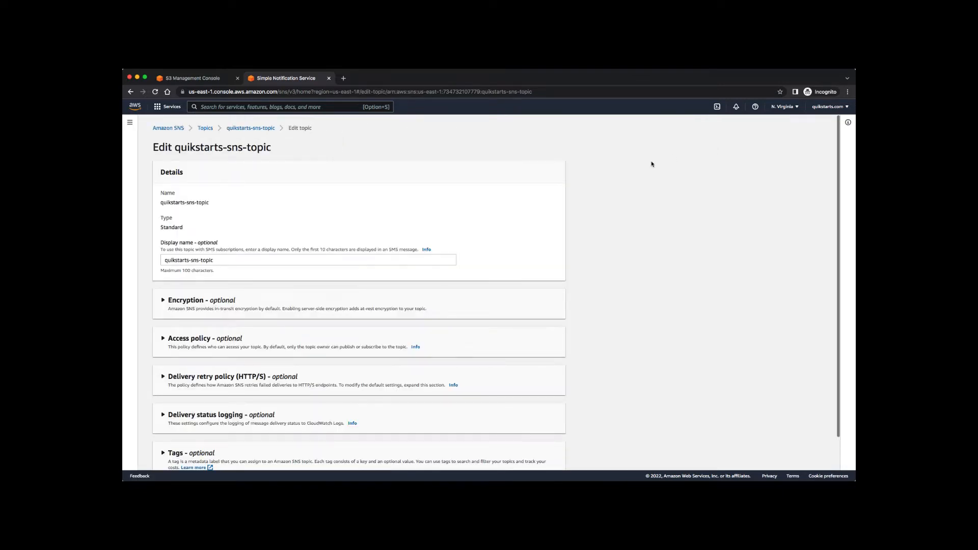
scroll(630, 227, down, 2)
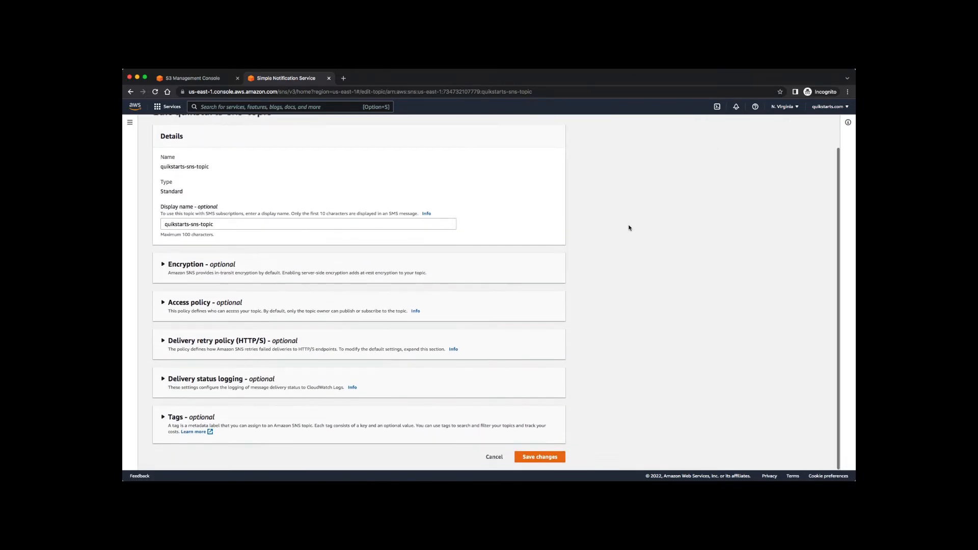
click(163, 303)
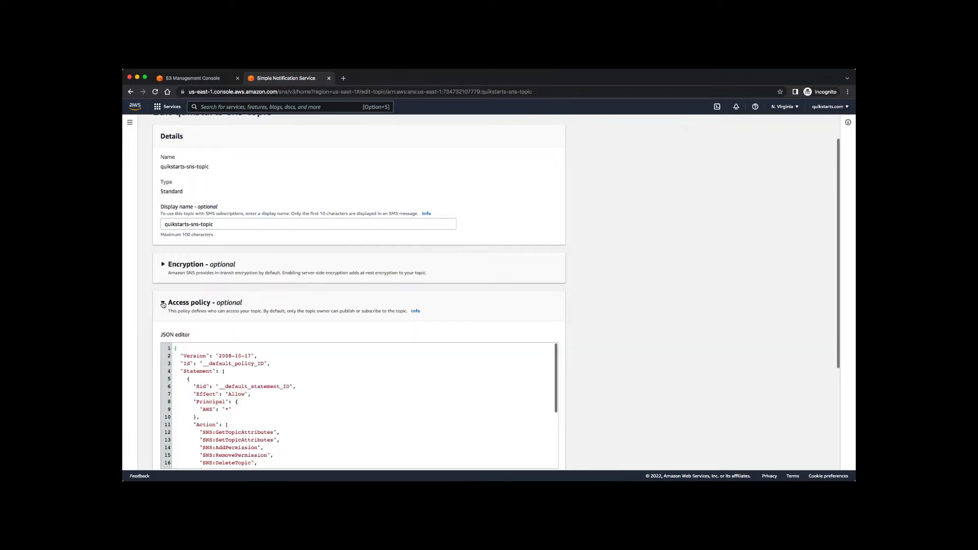
Scroll the JSON policy editor to the StringEquals block around line 25.
scroll(648, 281, down, 3)
scroll(647, 280, down, 3)
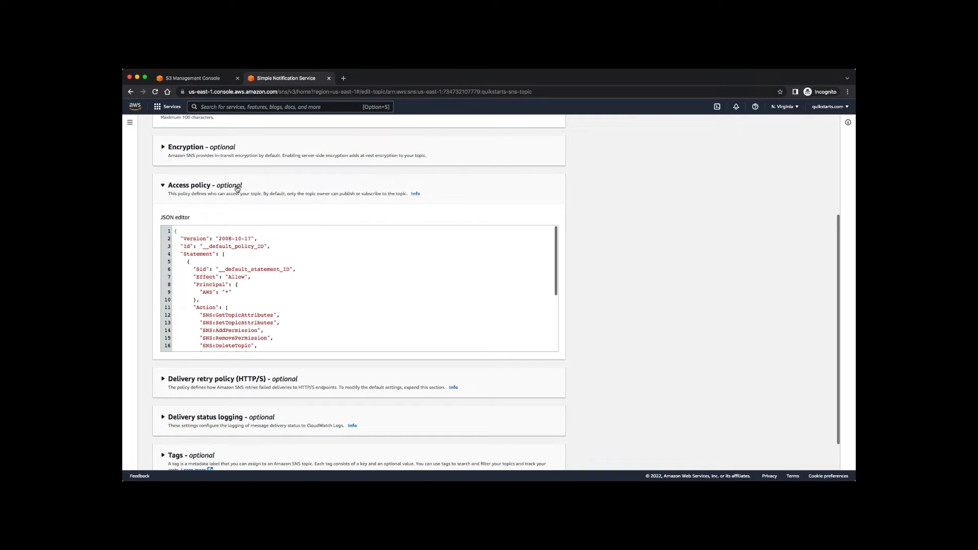
scroll(450, 301, down, 2)
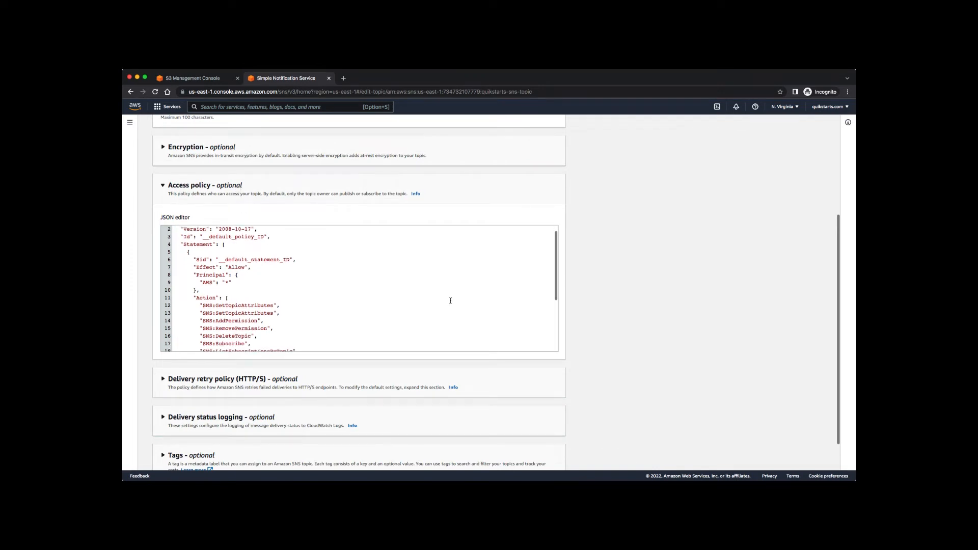
scroll(450, 300, down, 3)
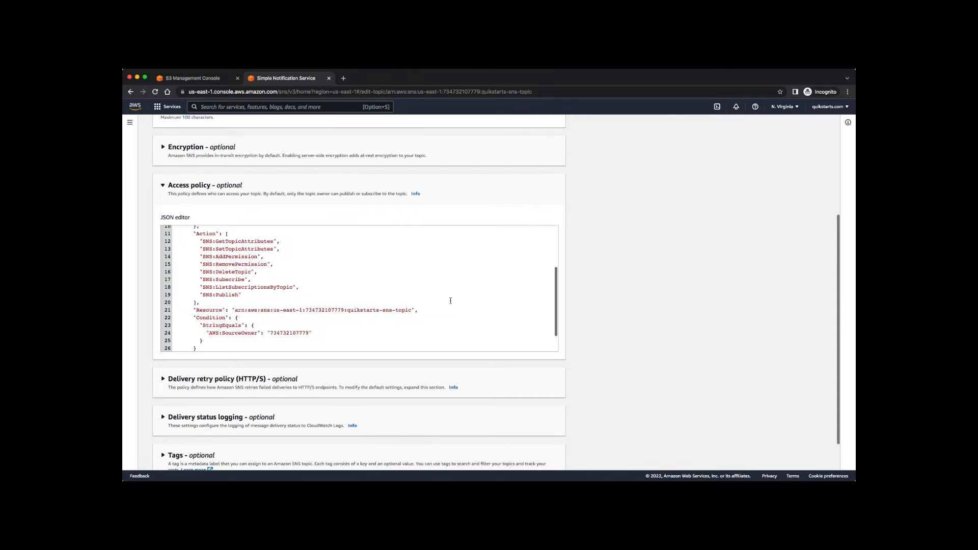
scroll(385, 285, up, 5)
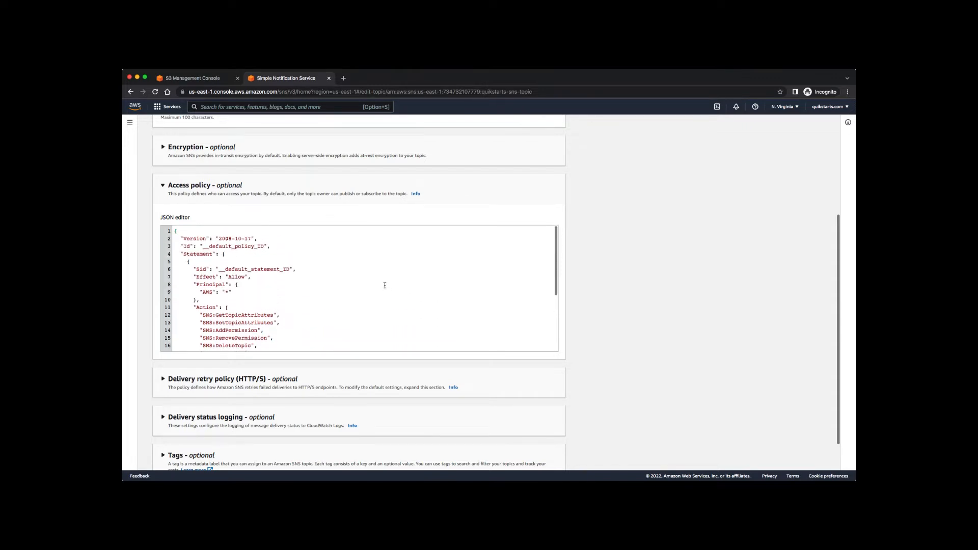
scroll(385, 285, down, 5)
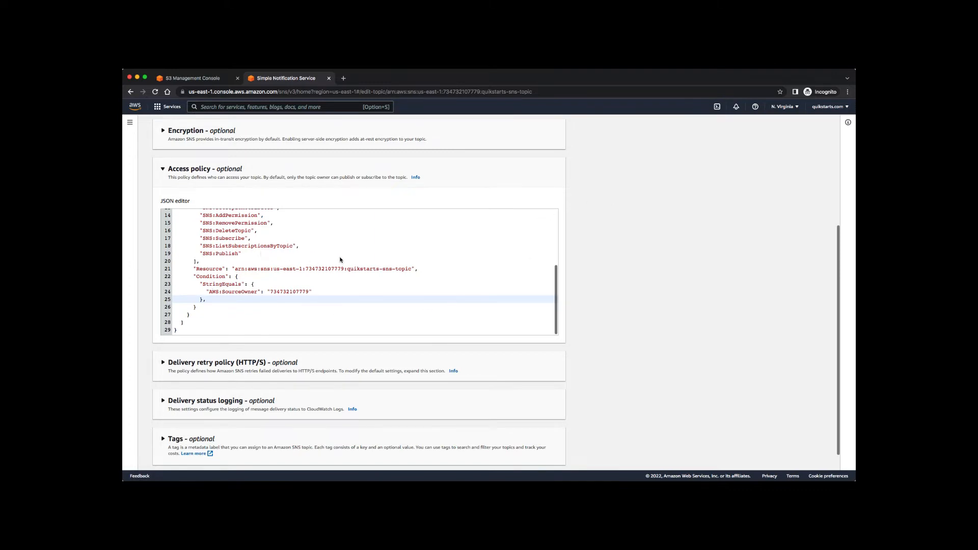
scroll(340, 260, up, 5)
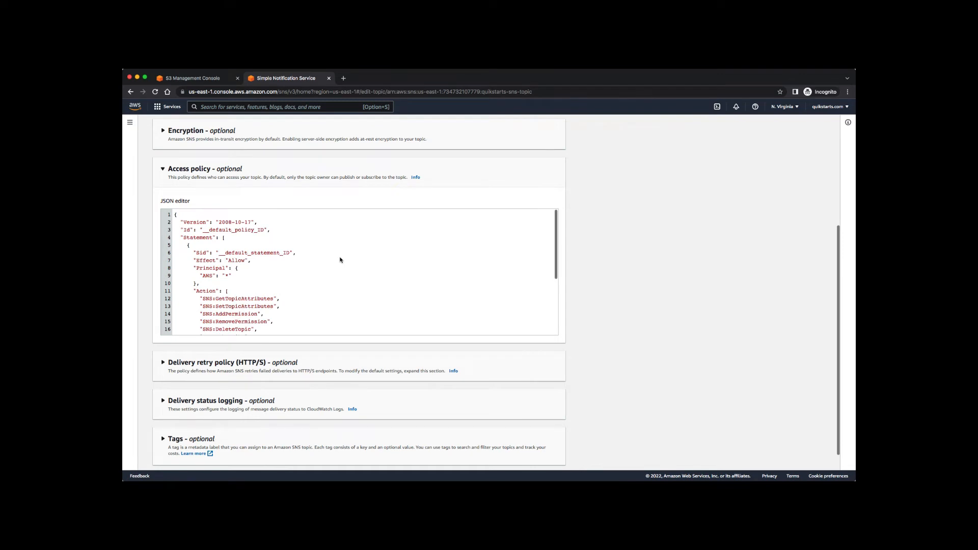
scroll(397, 270, down, 1)
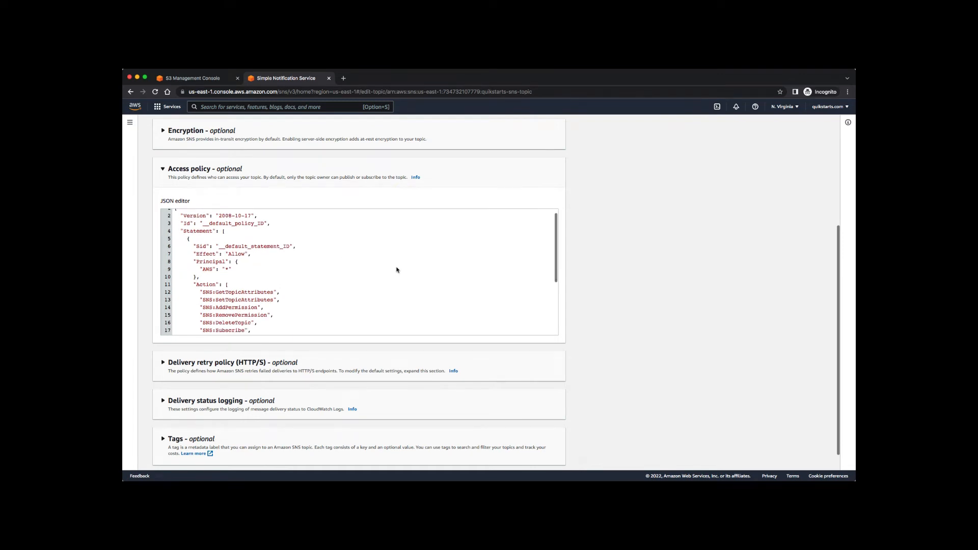
scroll(397, 270, down, 1)
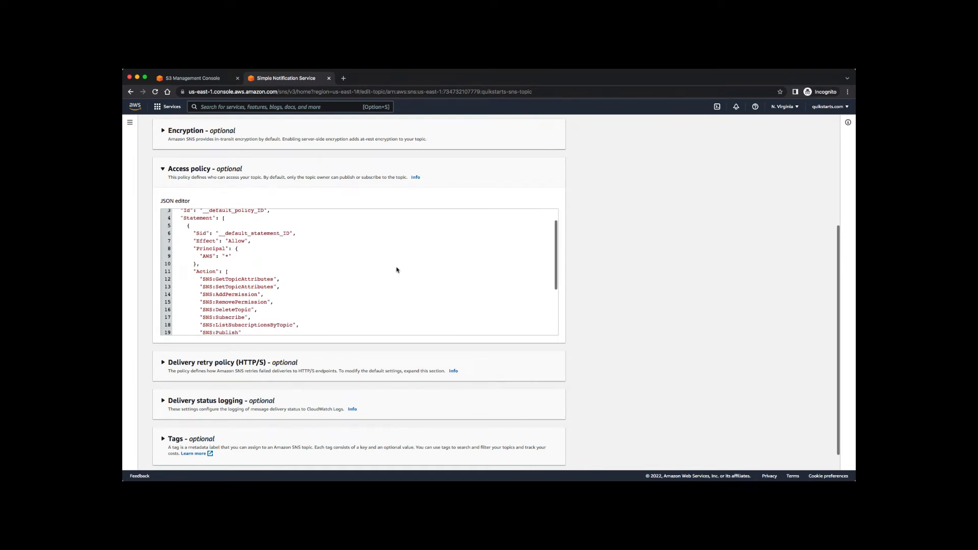
scroll(397, 270, down, 4)
scroll(397, 270, up, 5)
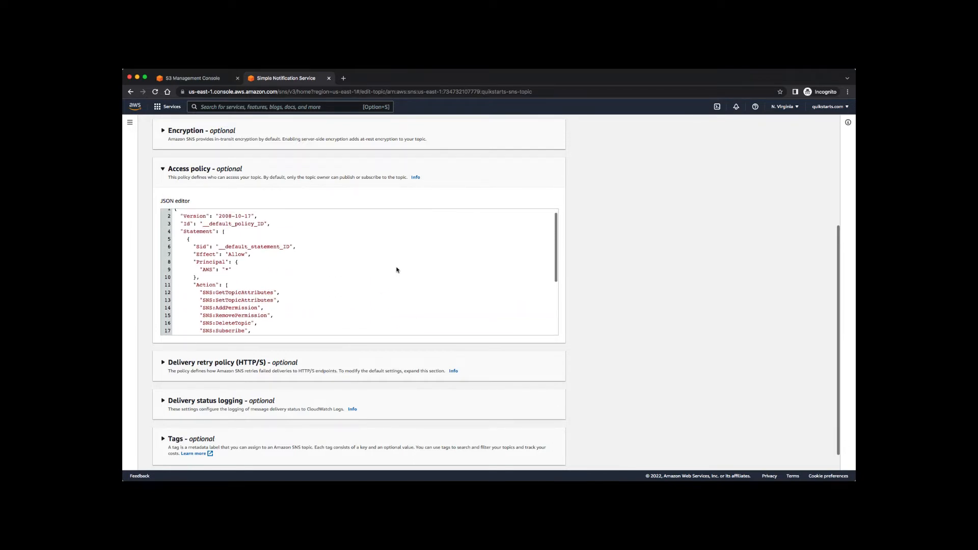
scroll(397, 270, down, 5)
scroll(397, 270, down, 1)
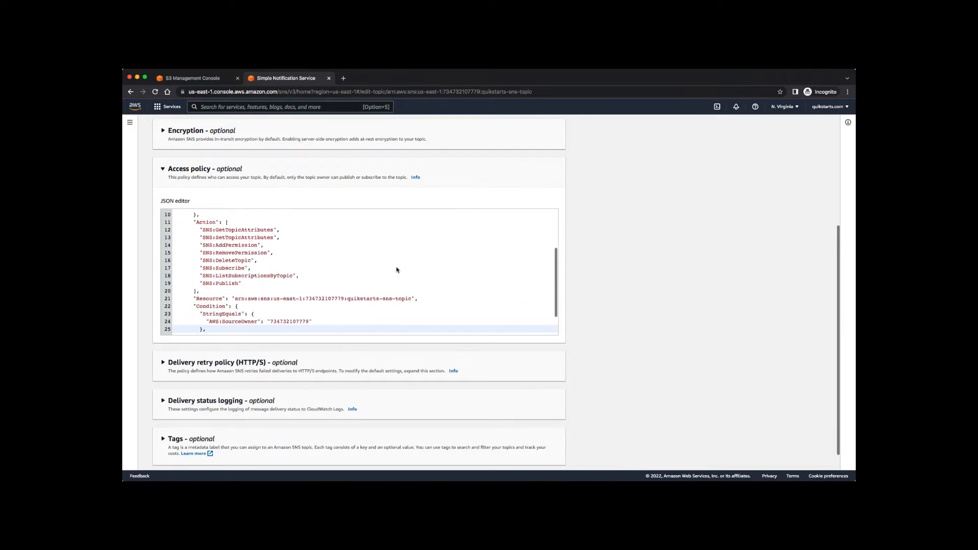
scroll(397, 270, down, 2)
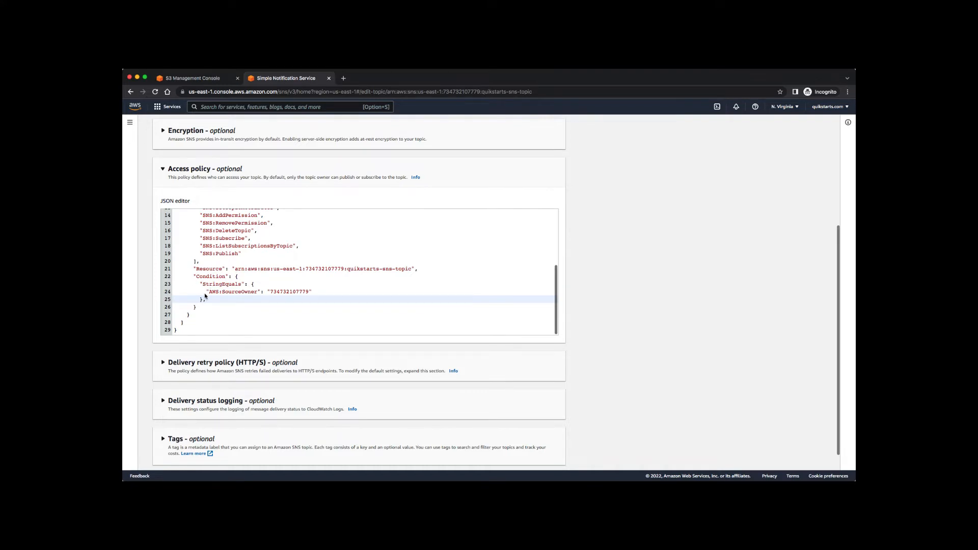
drag(320, 292, 179, 269)
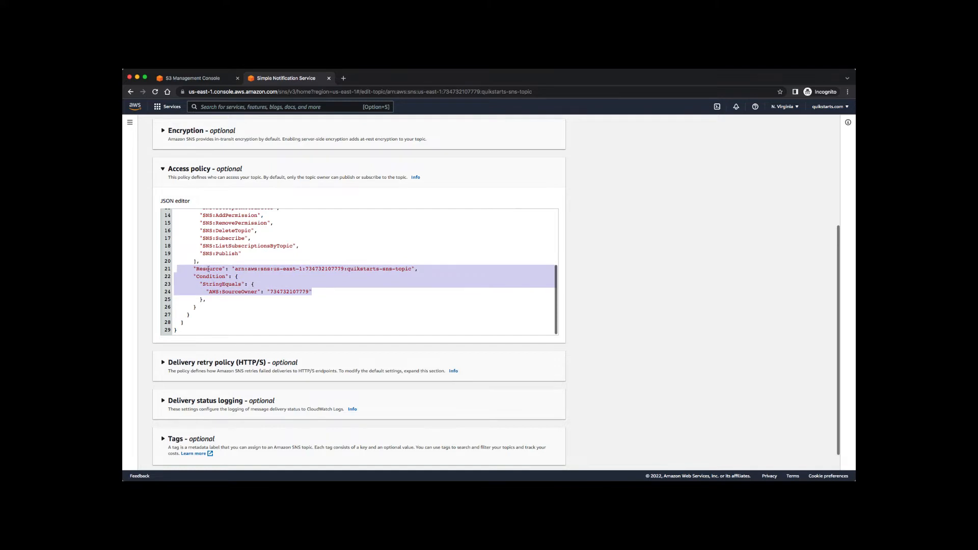
double_click(211, 270)
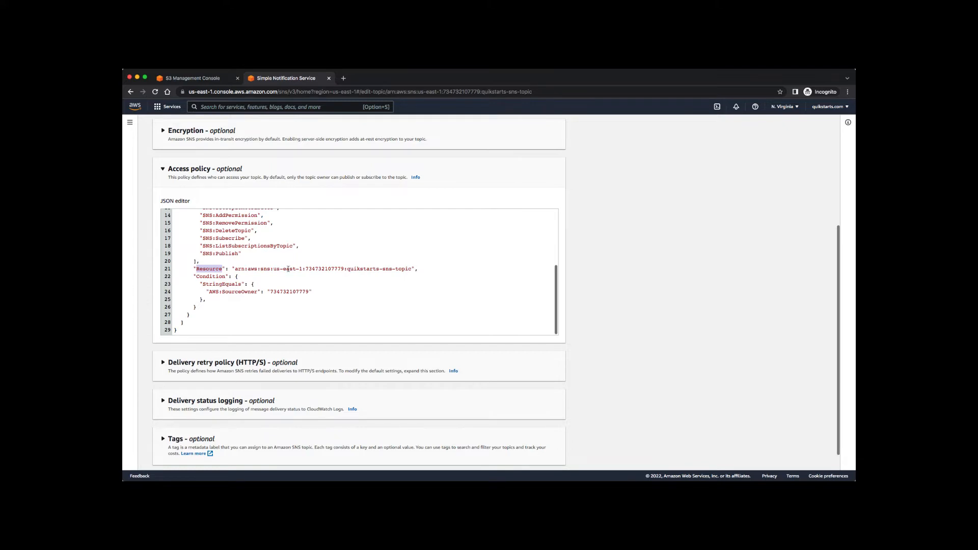
drag(222, 269, 223, 268)
drag(235, 269, 408, 269)
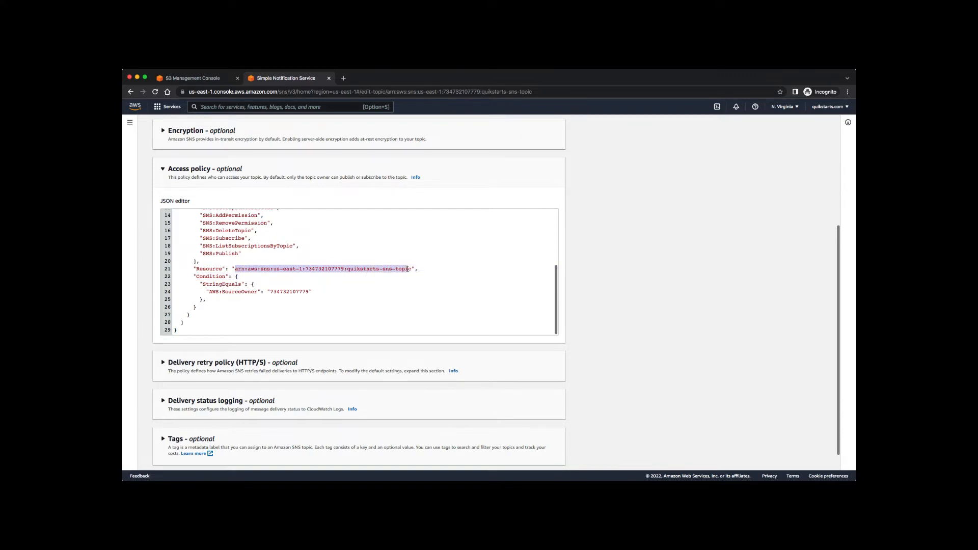
double_click(201, 276)
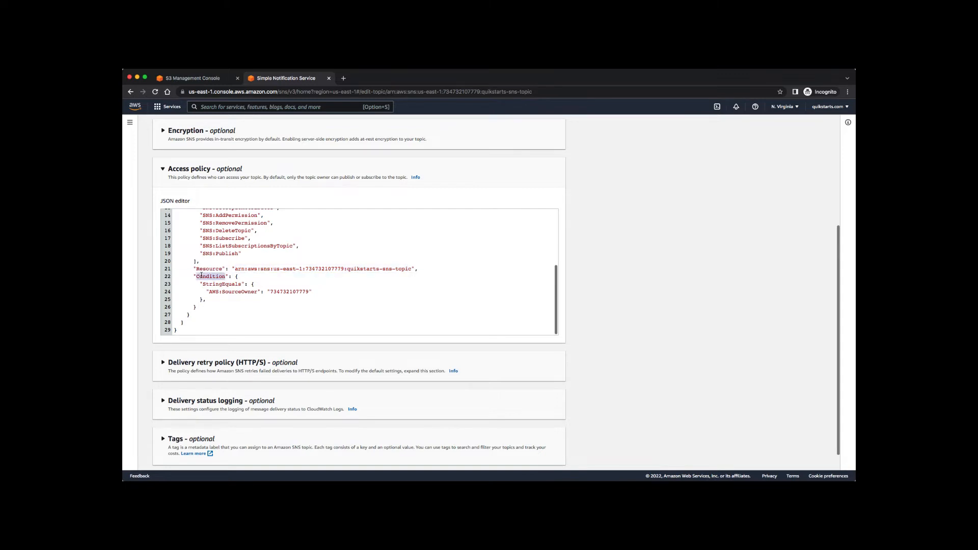
double_click(227, 284)
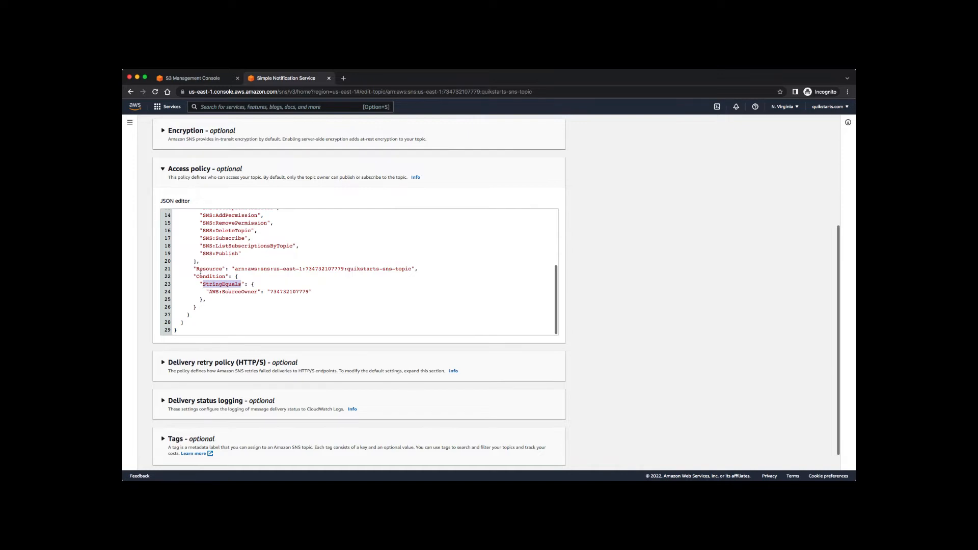
double_click(293, 292)
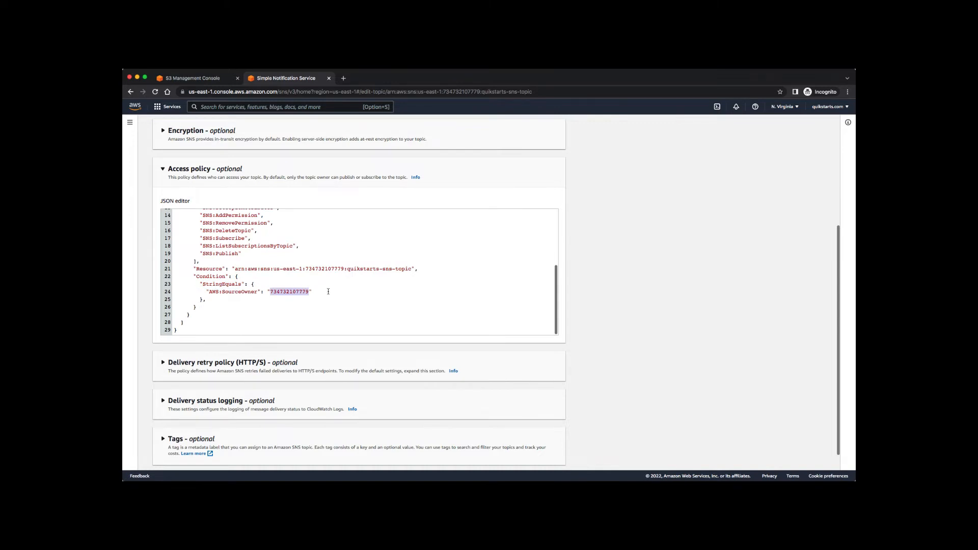
Verify the SourceOwner account ID and place the cursor after the StringEquals brace on line 25.
click(327, 291)
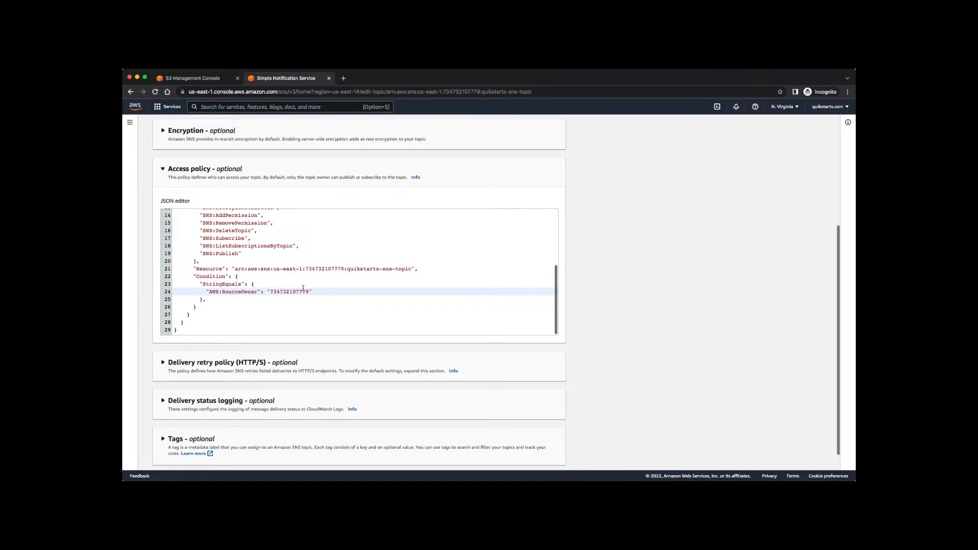
double_click(280, 291)
click(322, 293)
click(843, 108)
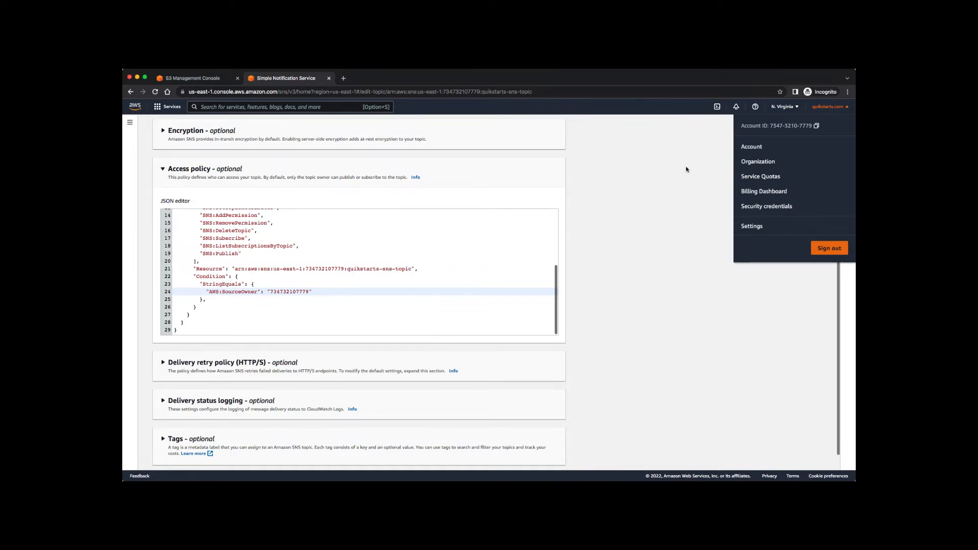
click(850, 110)
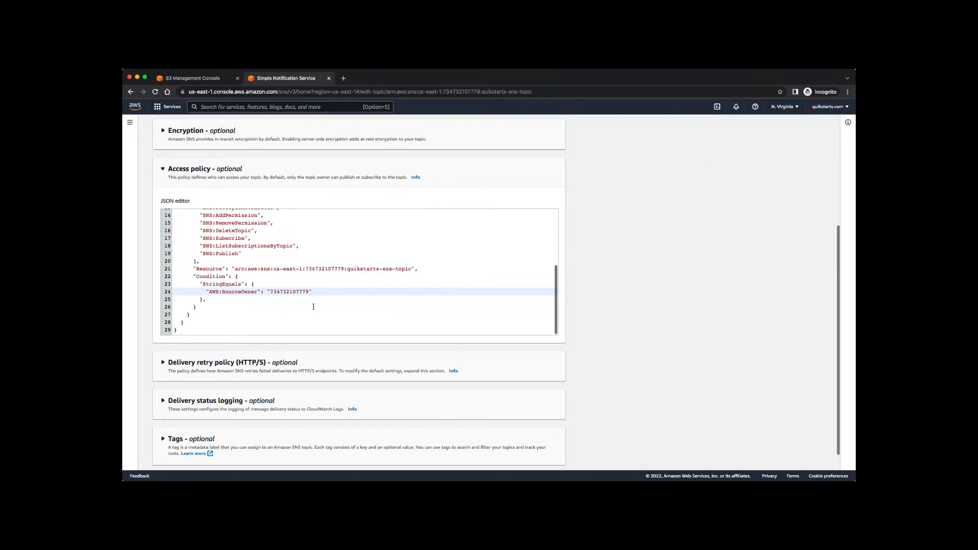
click(214, 300)
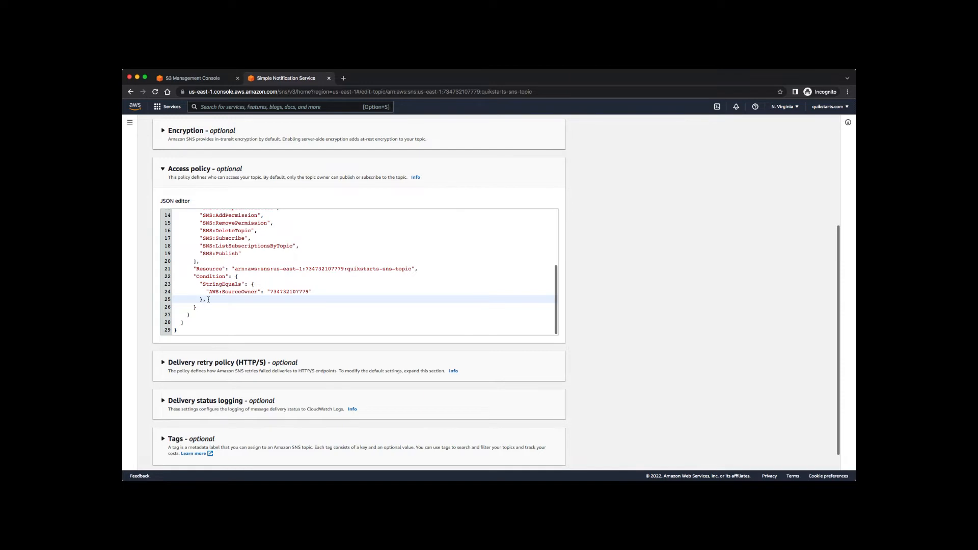
Paste the ArnLike aws:SourceArn condition and select its <s3-bucket-arn-here> placeholder.
text("ArnLike": {   "aws:SourceArn": "<s3-bucket-arn-here>" })
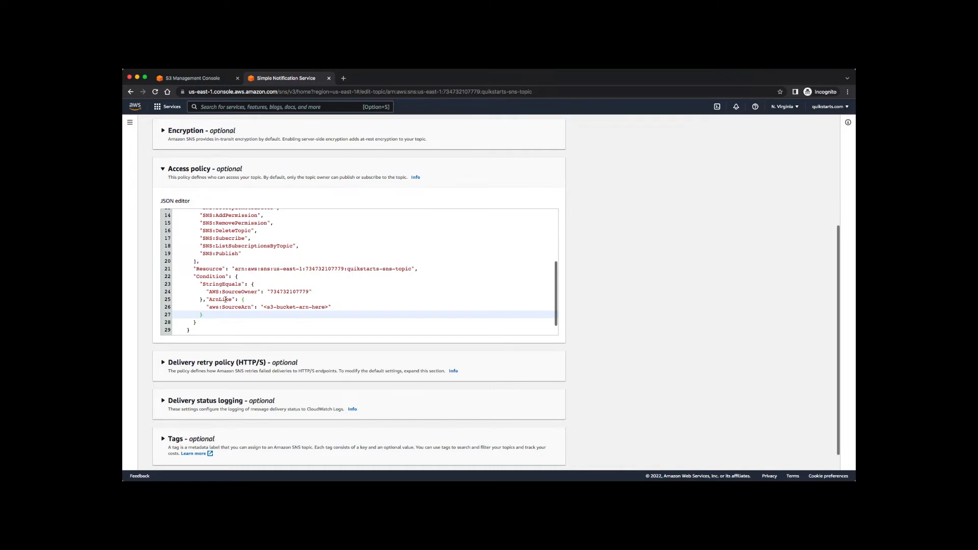
scroll(218, 300, down, 1)
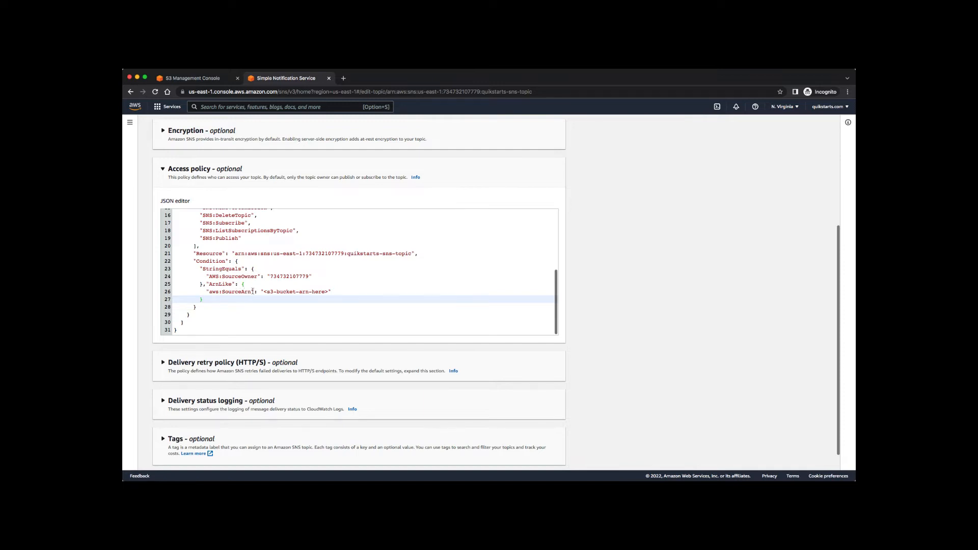
click(329, 291)
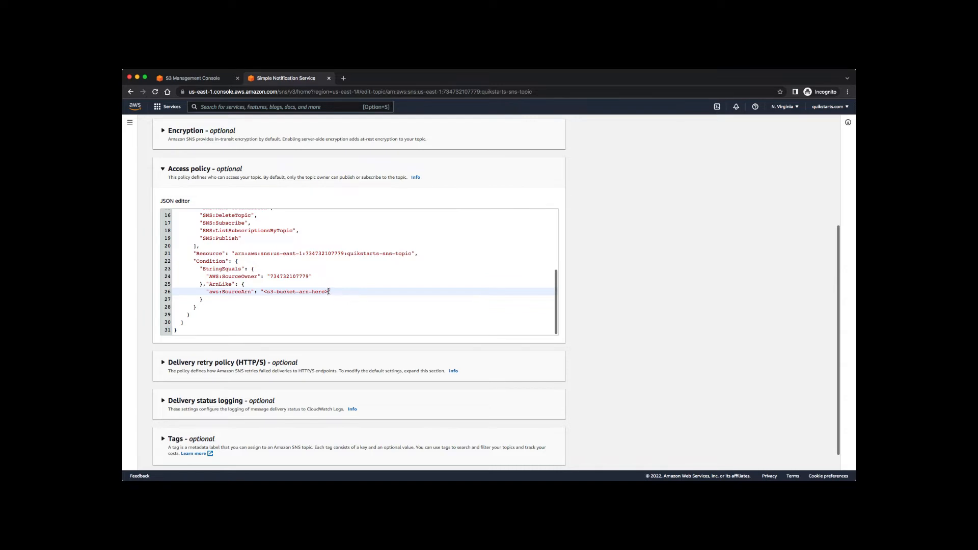
drag(329, 292, 264, 290)
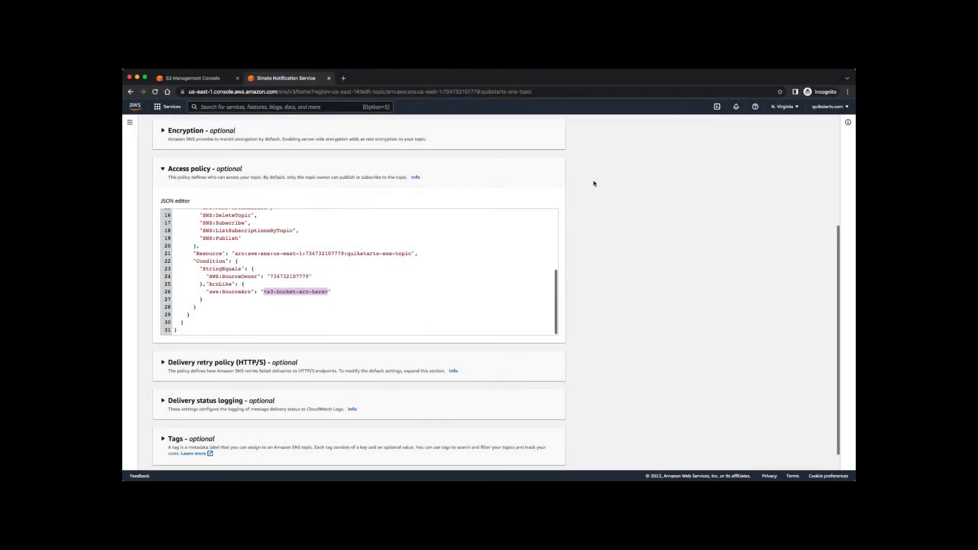
Copy the ARN from quikstarts-bucket-1's Properties page, then go back to the SNS policy editor.
click(182, 79)
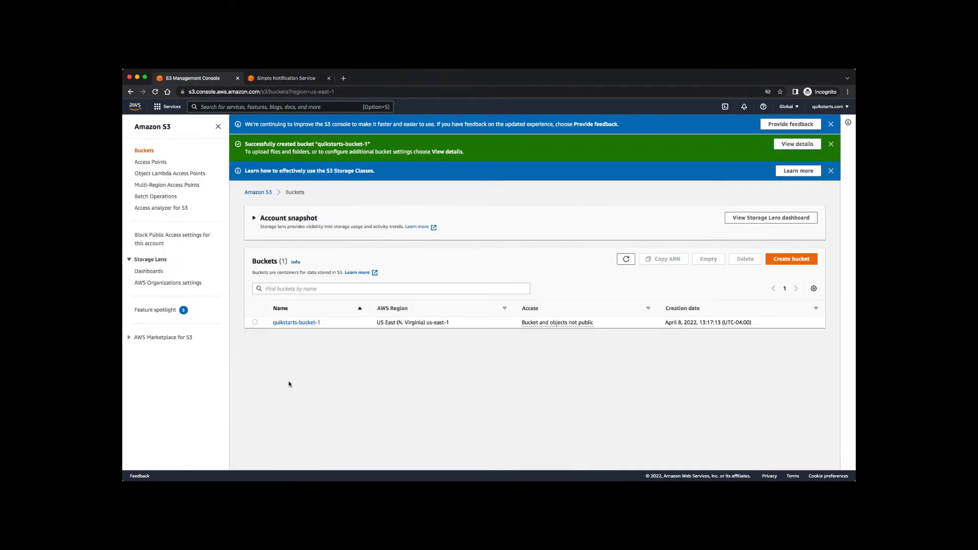
click(283, 323)
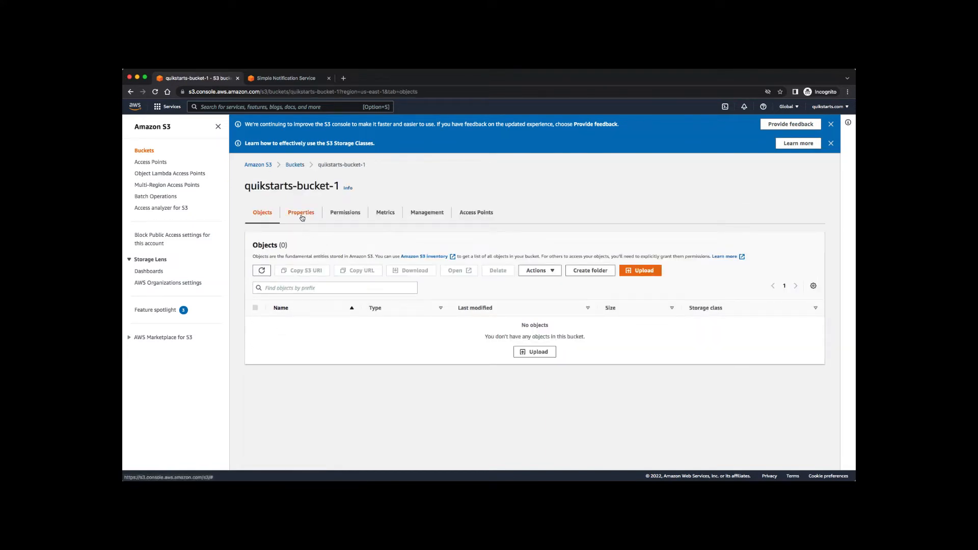
click(302, 214)
scroll(349, 294, down, 3)
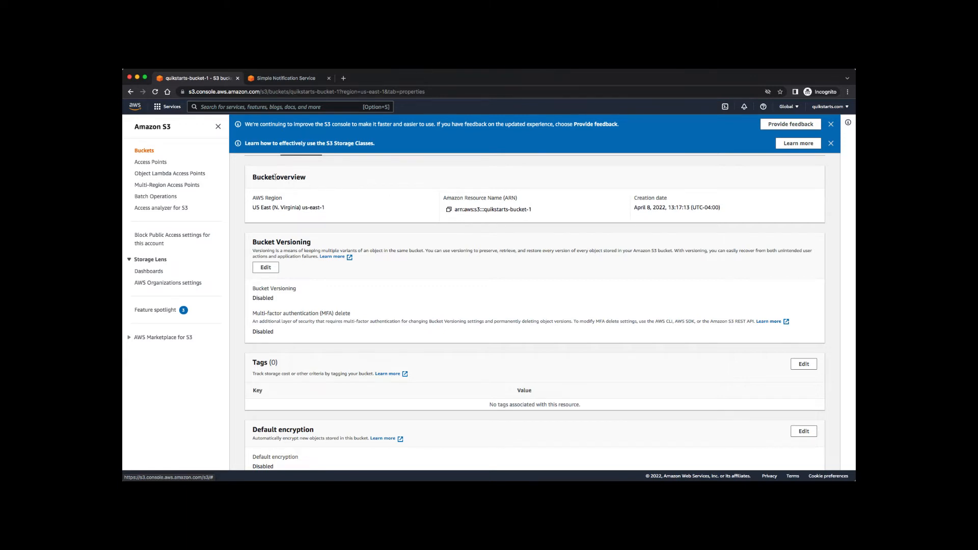
click(448, 210)
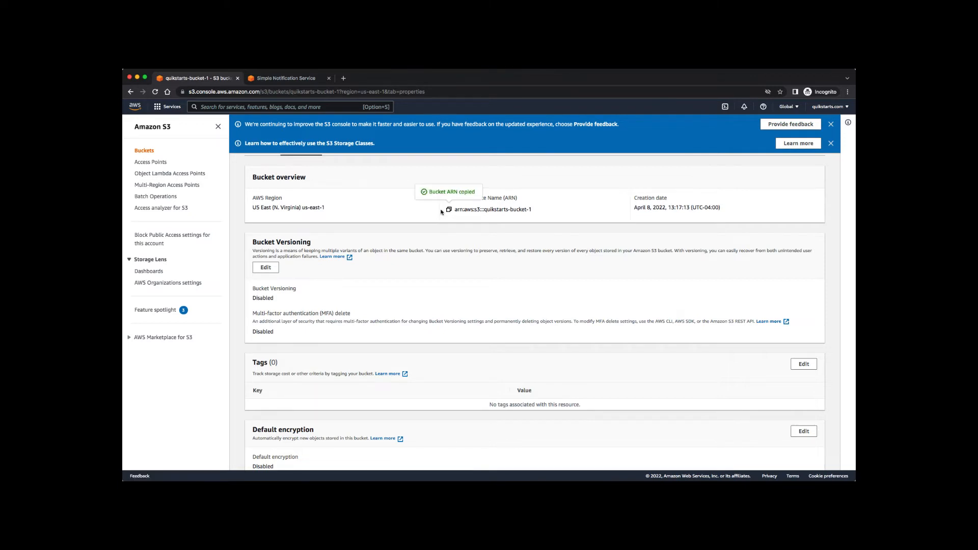
click(266, 79)
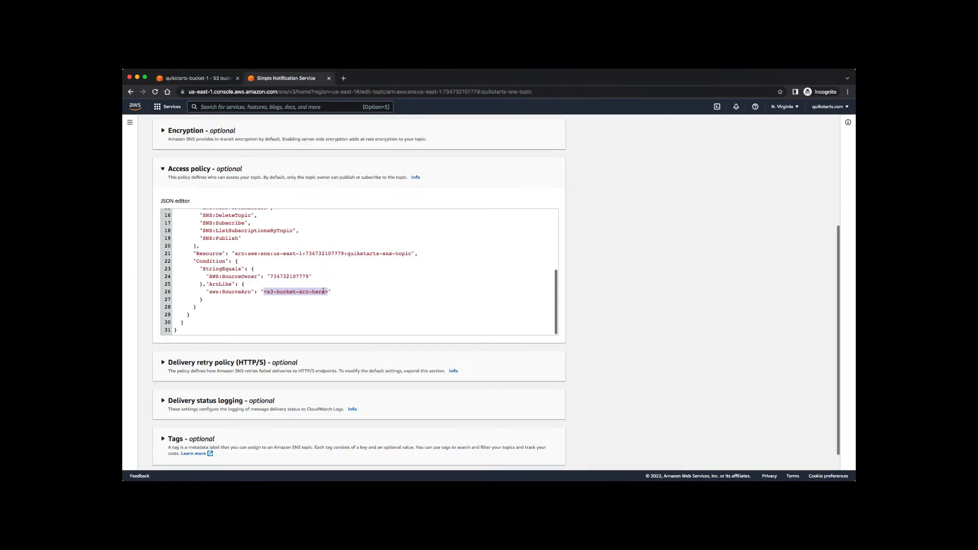
Paste arn:aws:s3:::quikstarts-bucket-1 into the SourceArn condition and save quikstarts-sns-topic.
key(super+v)
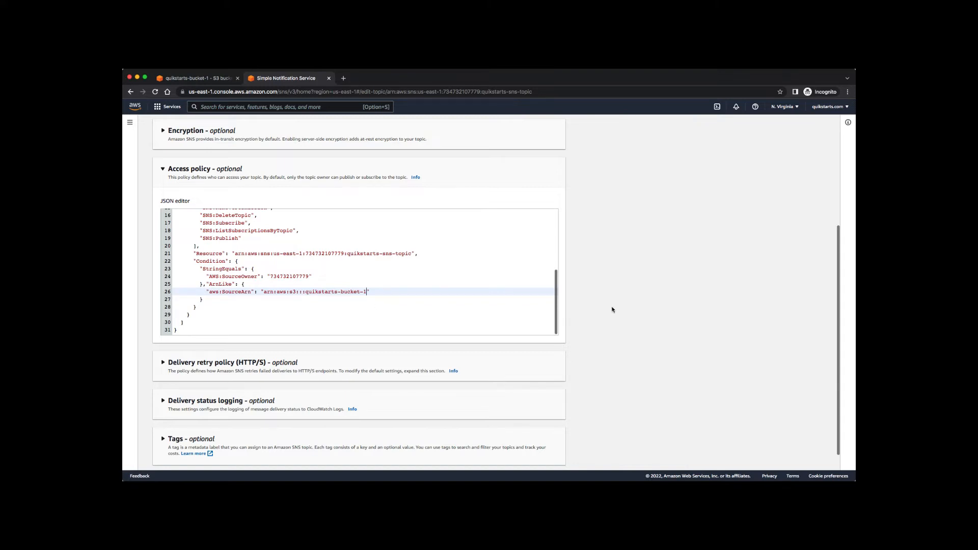
scroll(613, 309, down, 1)
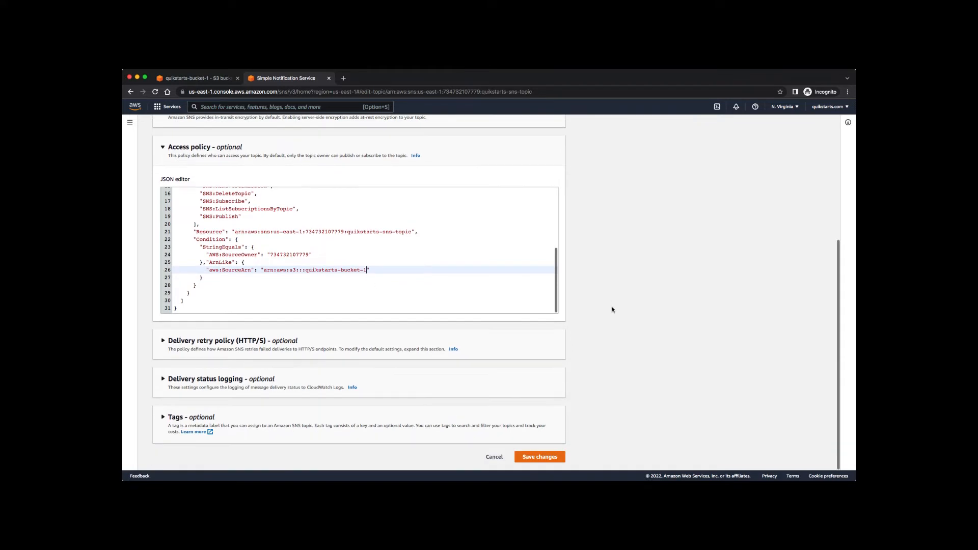
click(540, 456)
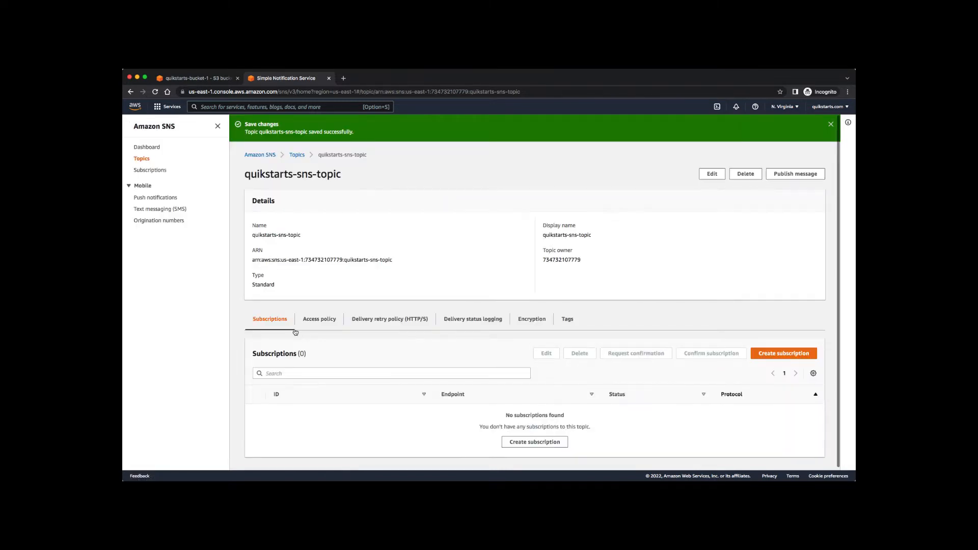
Review the saved policy on the topic's Access policy tab.
click(322, 323)
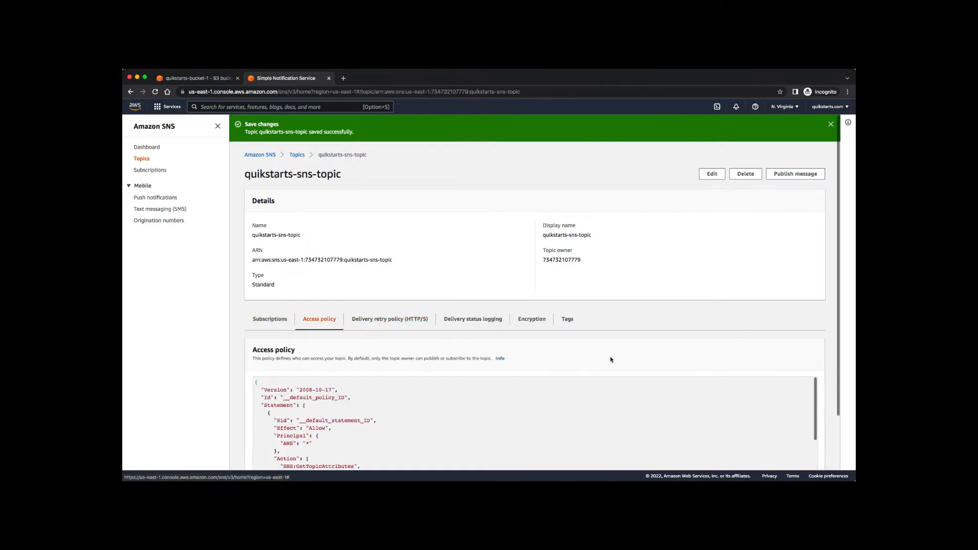
scroll(762, 269, down, 3)
scroll(561, 388, down, 5)
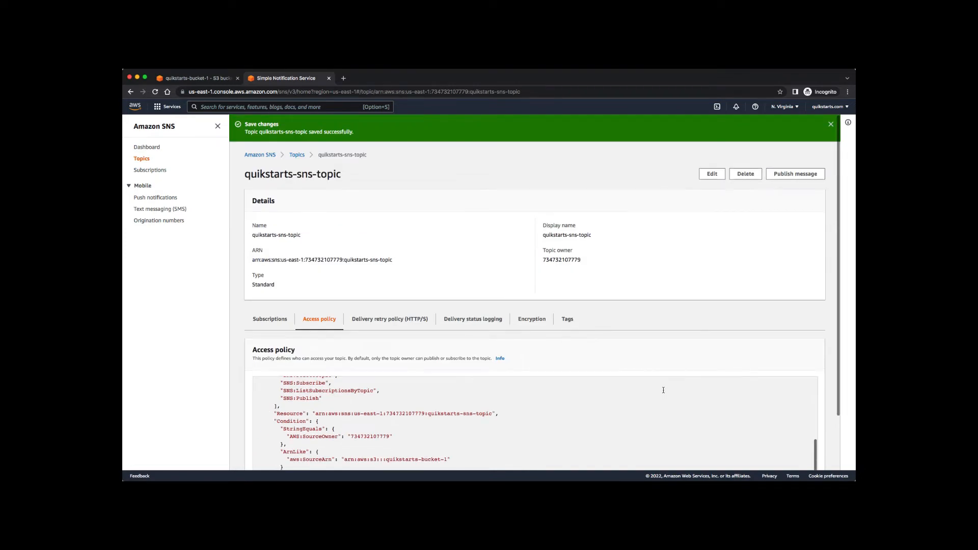
click(681, 449)
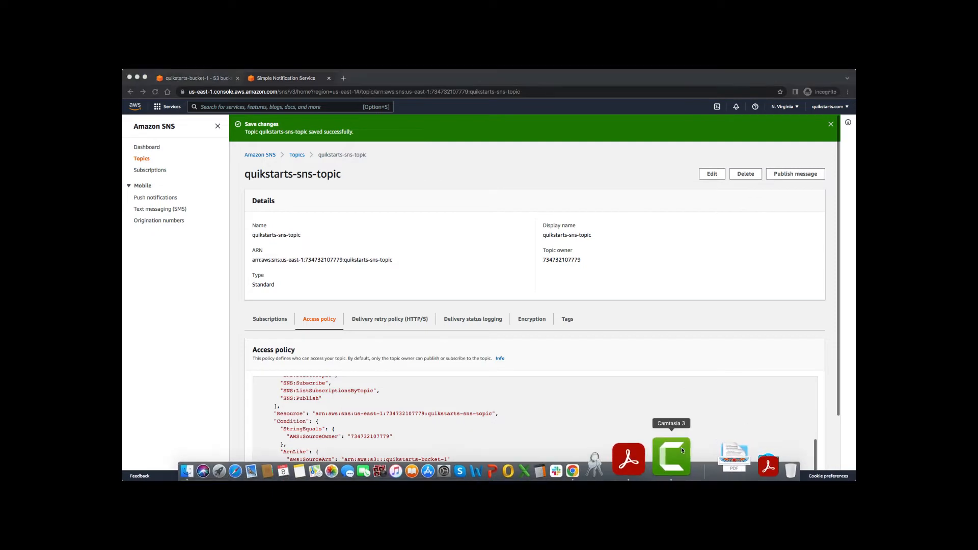
right_click(681, 448)
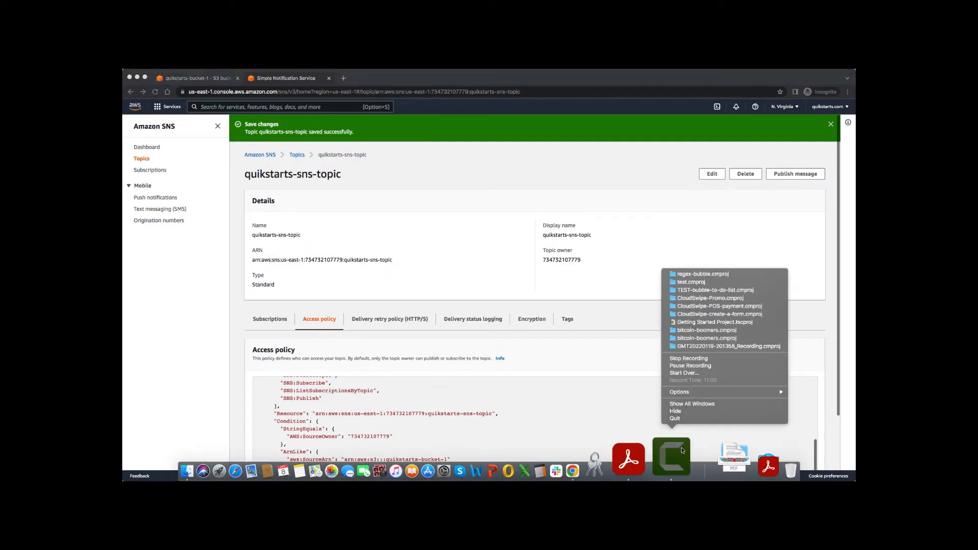
click(712, 366)
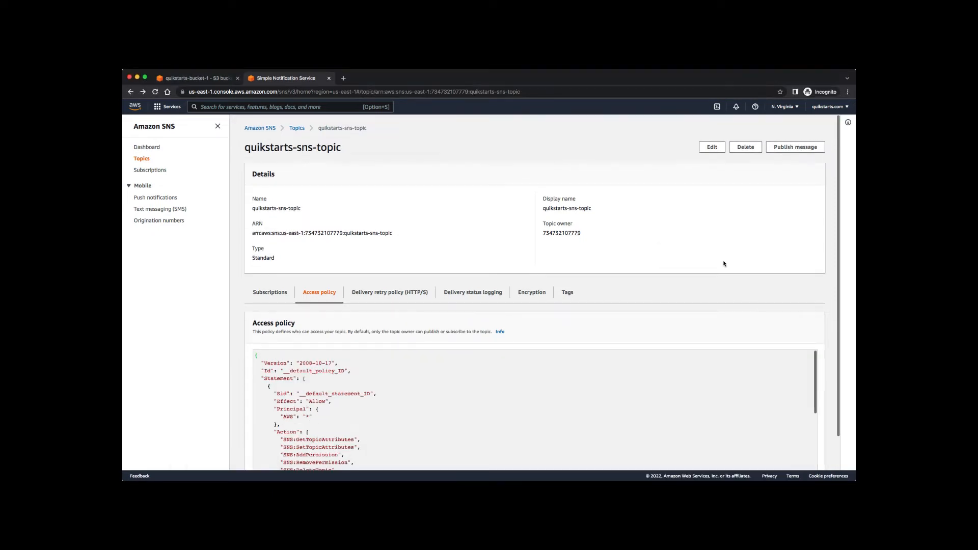
scroll(534, 345, down, 1)
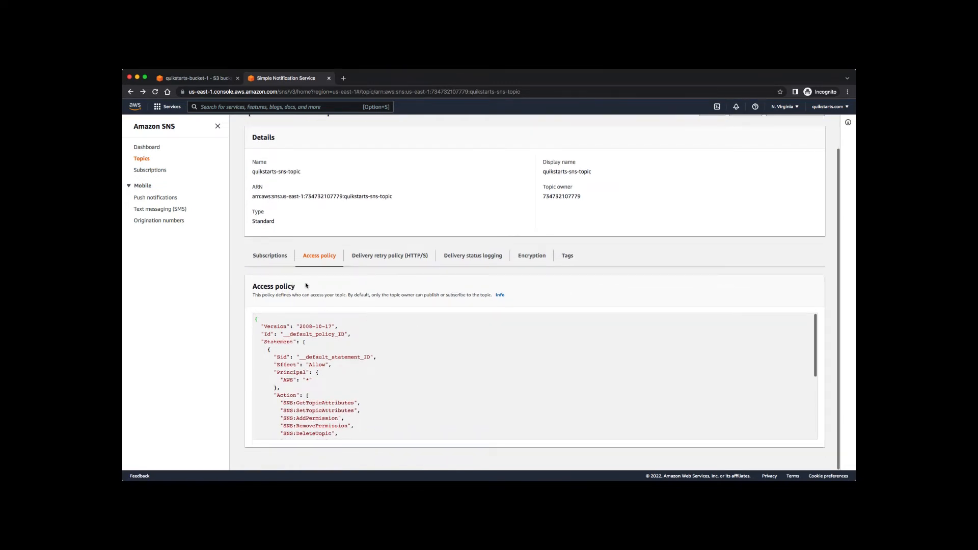
Create an Email-protocol subscription to quikstarts-sns-topic, with the notification e-mail address as endpoint.
click(265, 256)
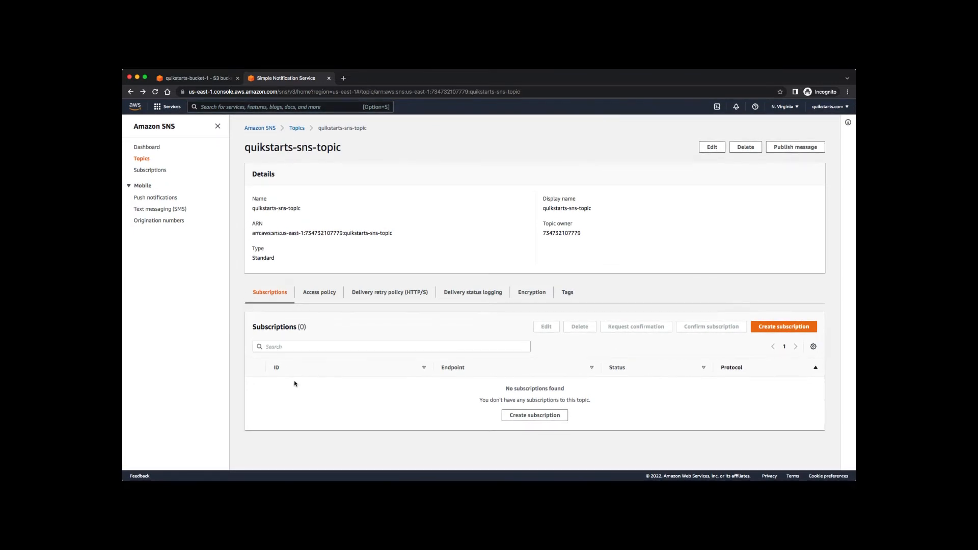
click(541, 418)
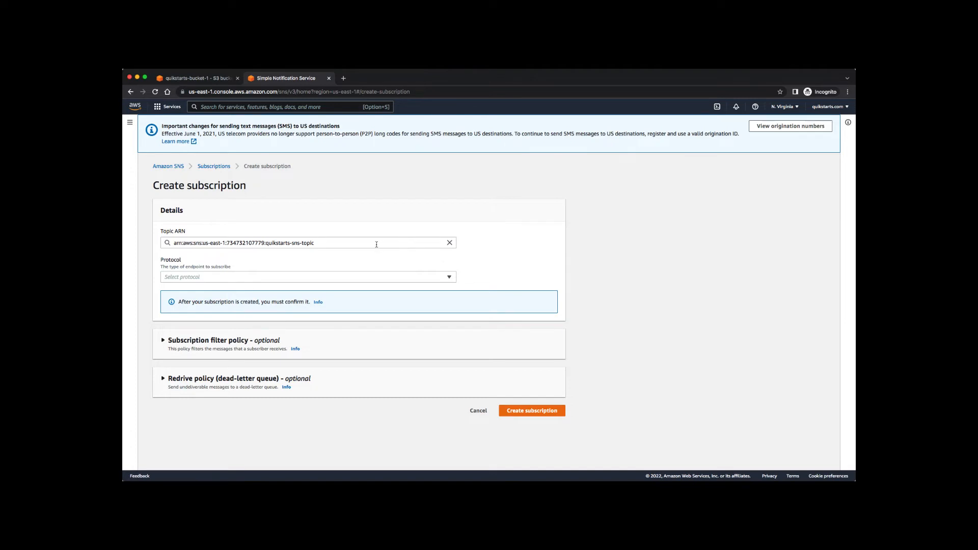
click(449, 277)
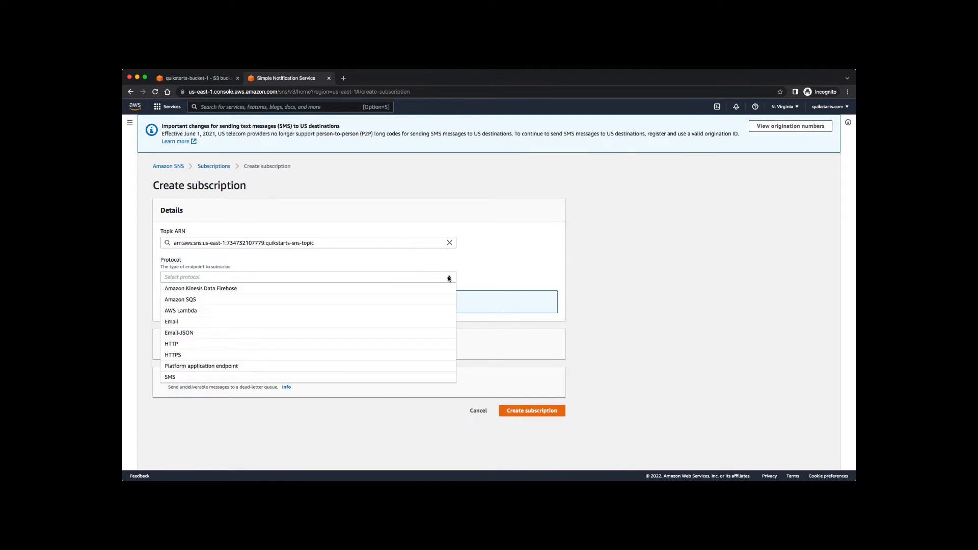
click(365, 327)
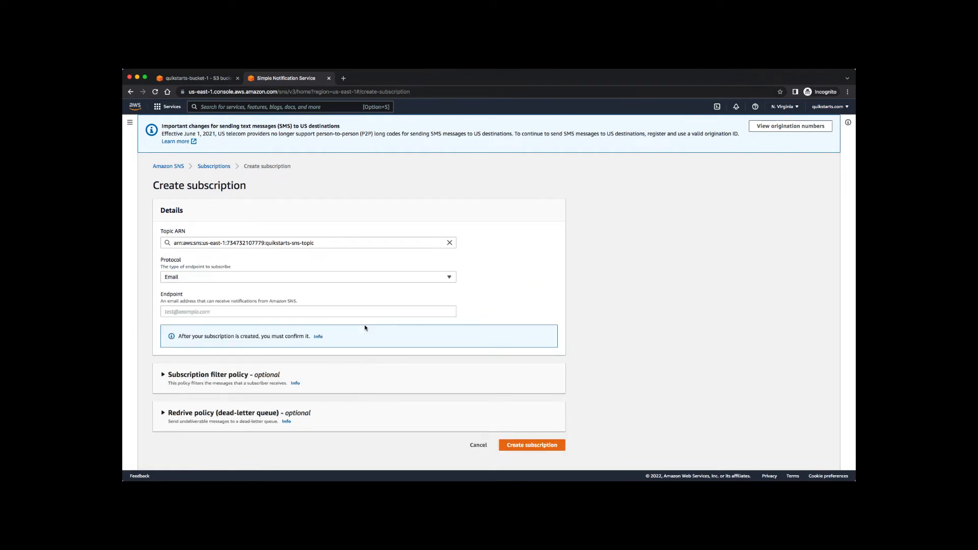
click(393, 307)
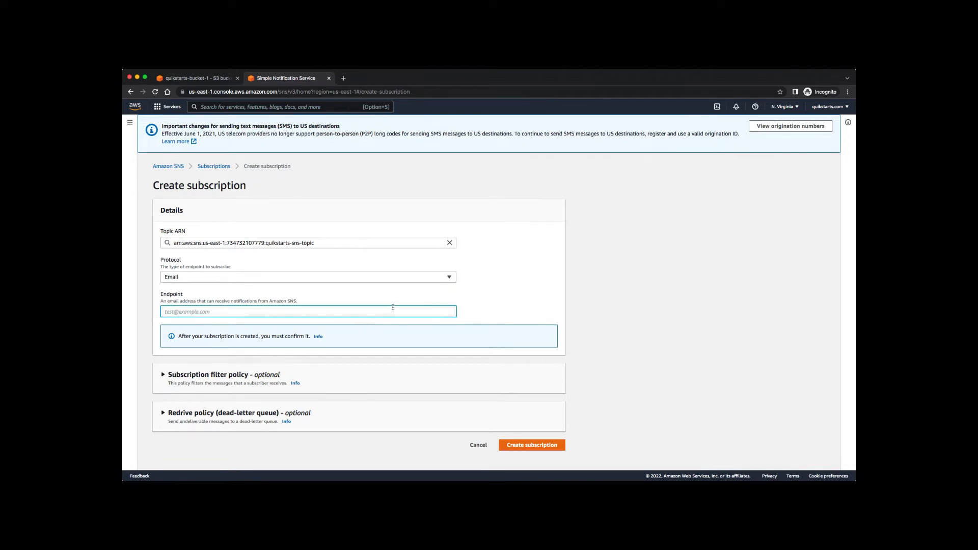
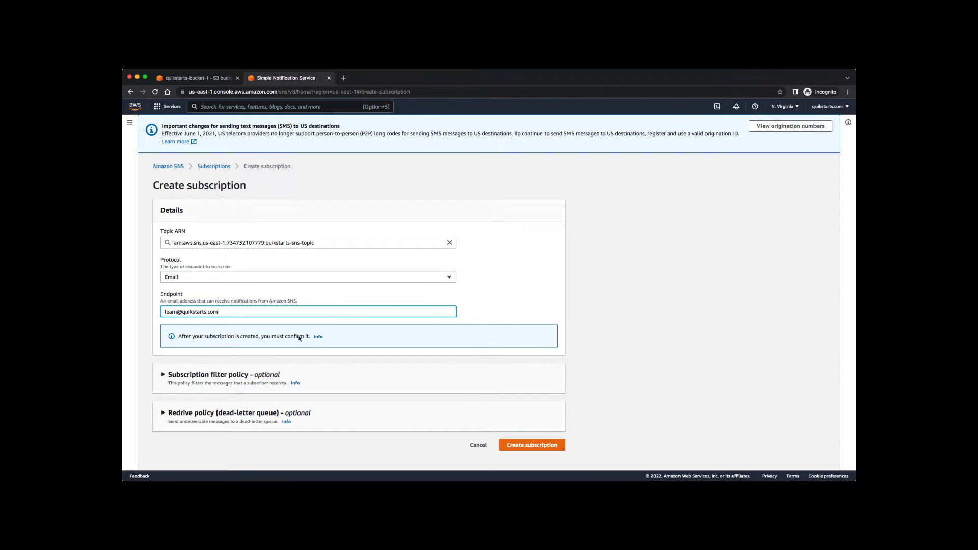
click(516, 445)
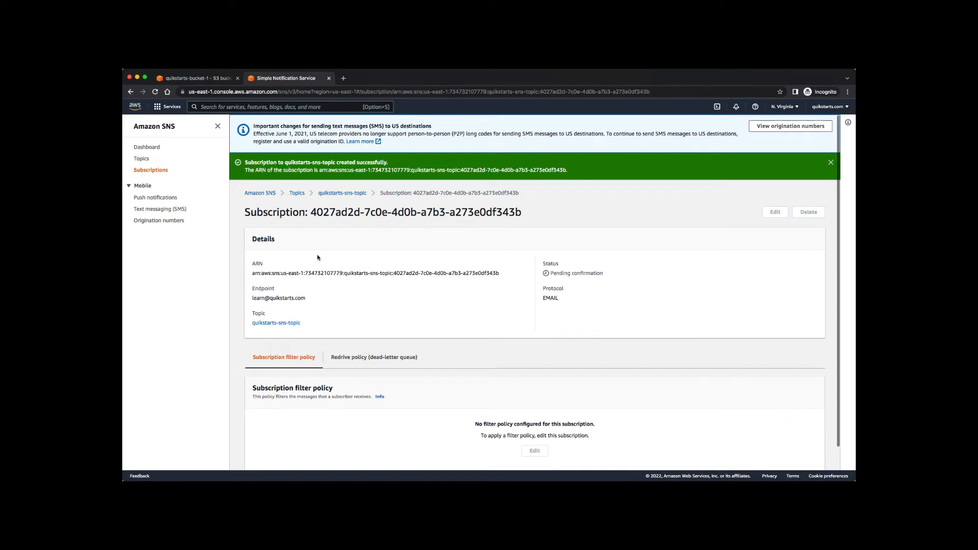
Go to the Subscriptions list, then confirm the subscription from the AWS Notification email.
scroll(348, 313, down, 1)
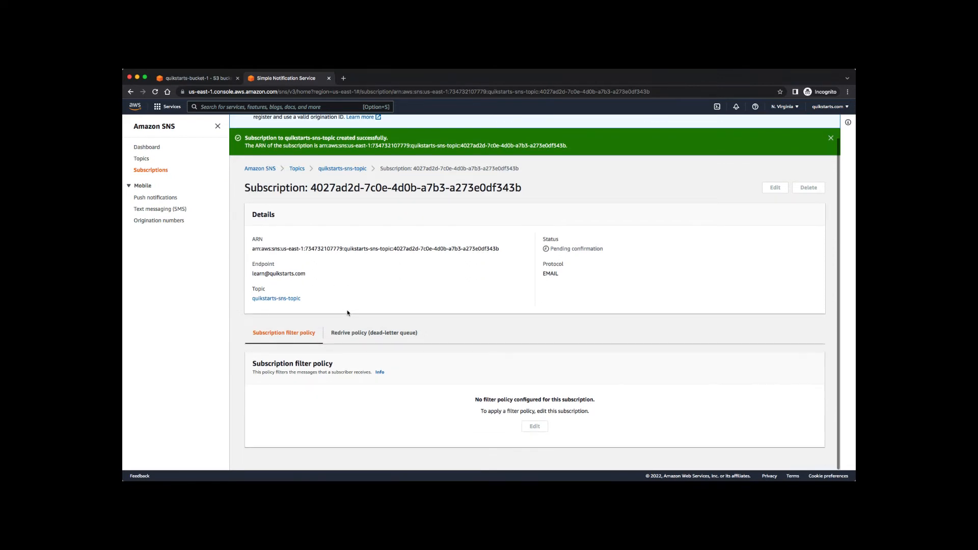
click(148, 170)
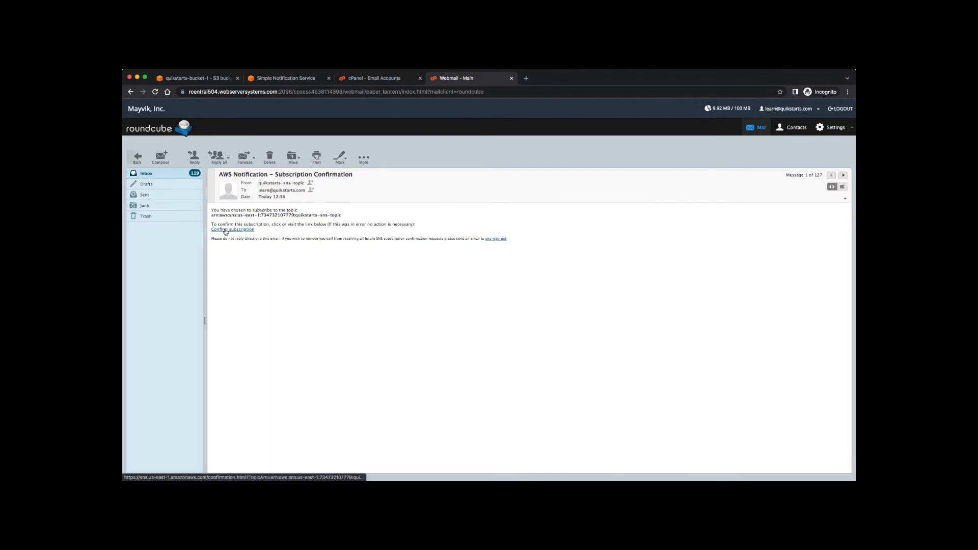
click(226, 230)
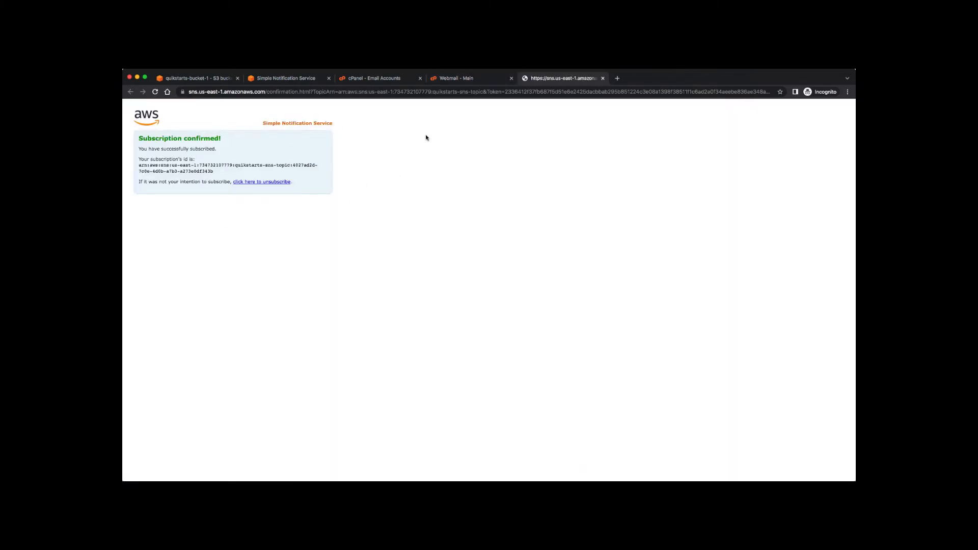
Close the webmail, subscription-confirmation and cPanel tabs to get back to the SNS console.
click(512, 79)
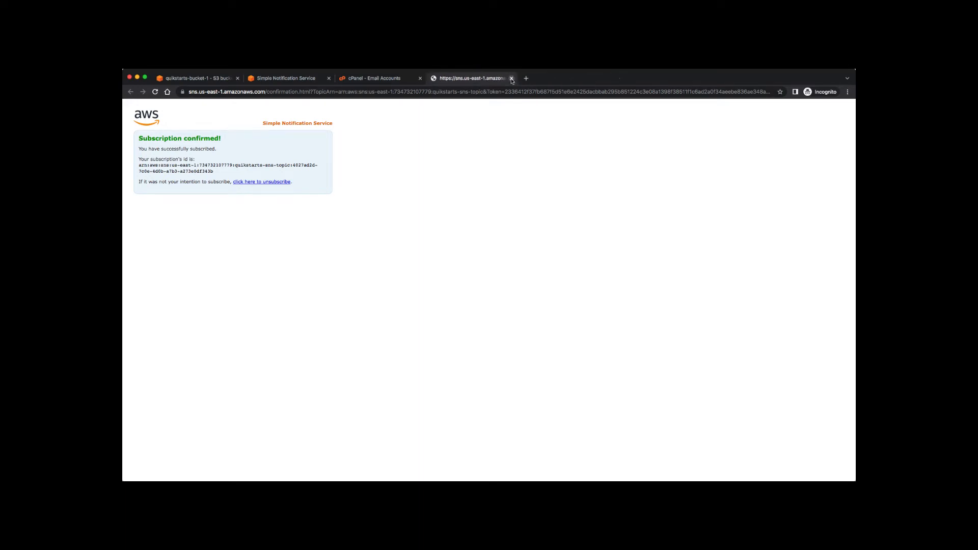
click(512, 79)
click(420, 78)
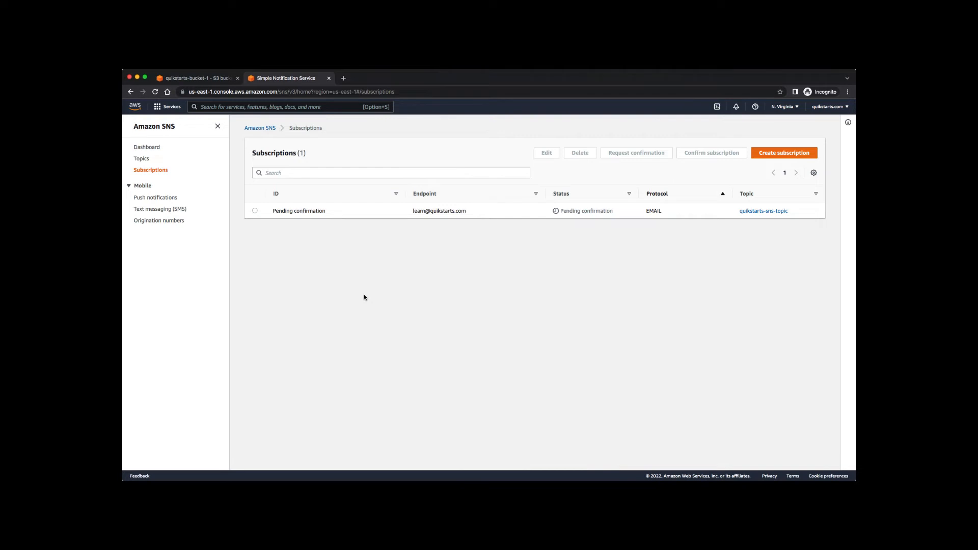
Refresh the subscriptions to check the Confirmed status, then go to Topics and the SNS dashboard.
click(155, 92)
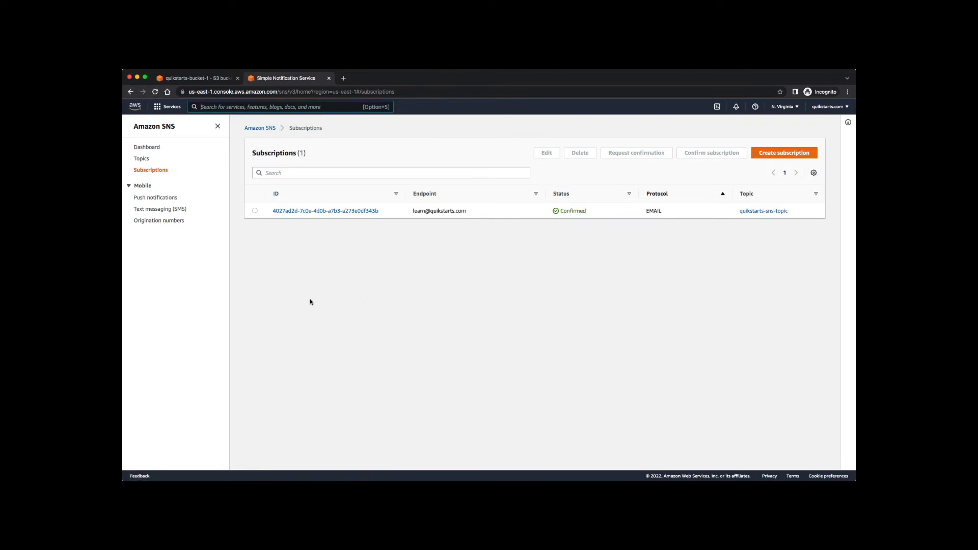
double_click(578, 211)
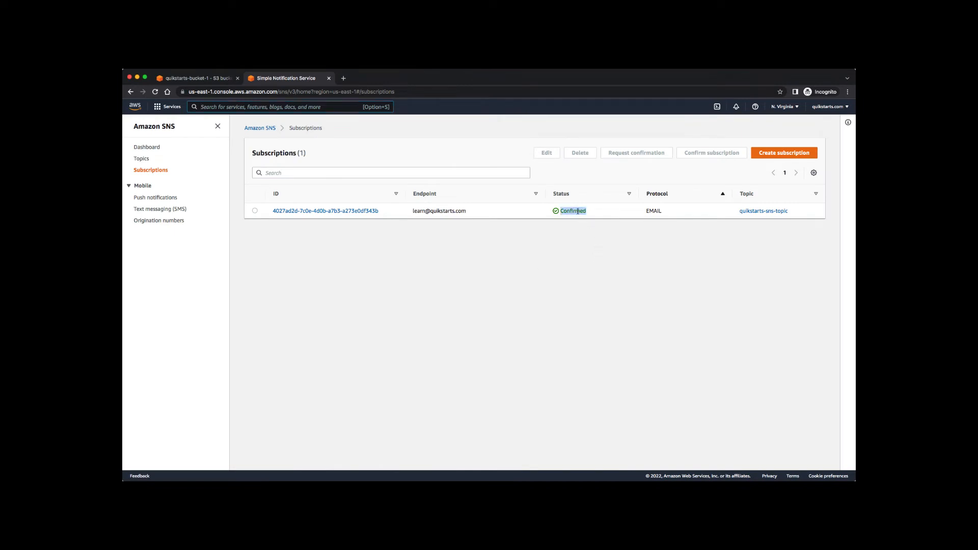
click(557, 319)
click(143, 159)
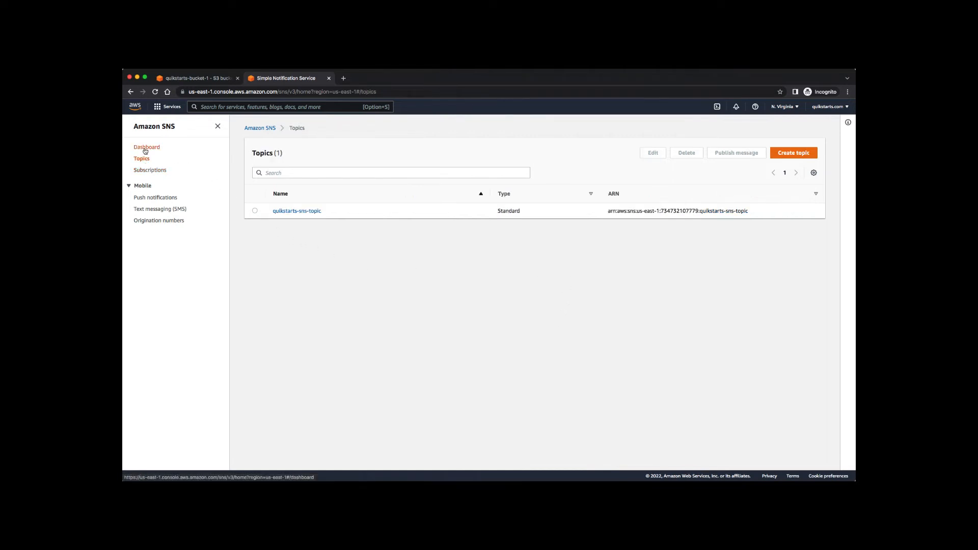
click(145, 149)
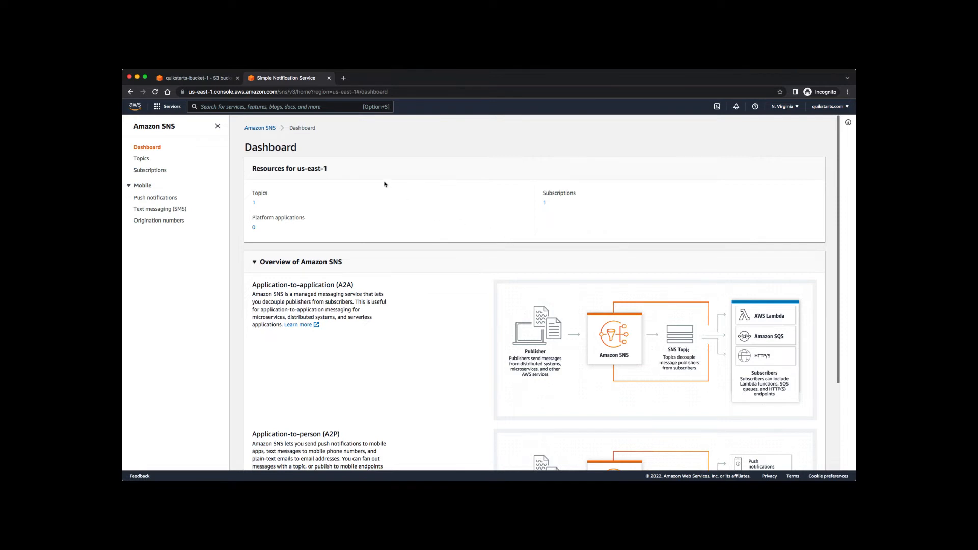
Return to the S3 buckets, open quikstarts-bucket-1 and scroll its Properties to Event notifications.
click(192, 82)
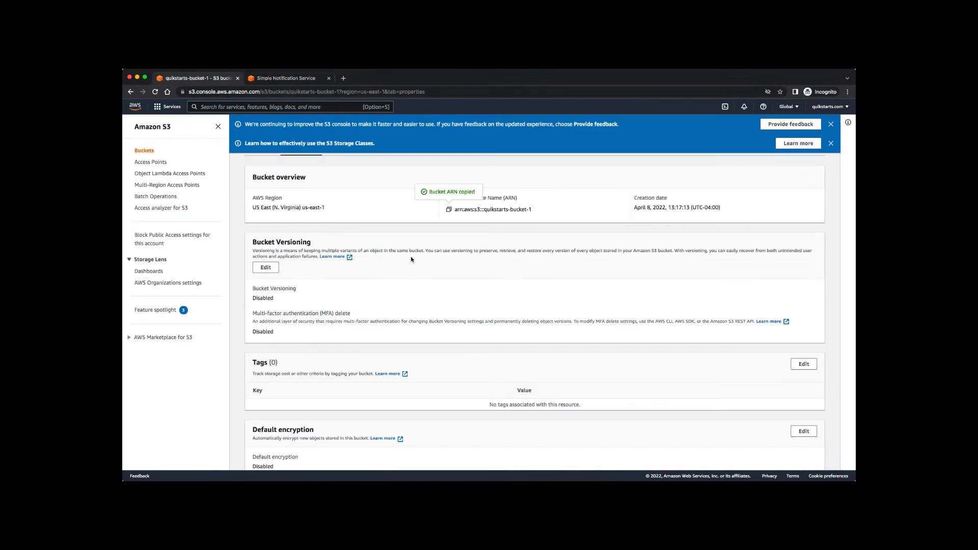
scroll(411, 259, up, 3)
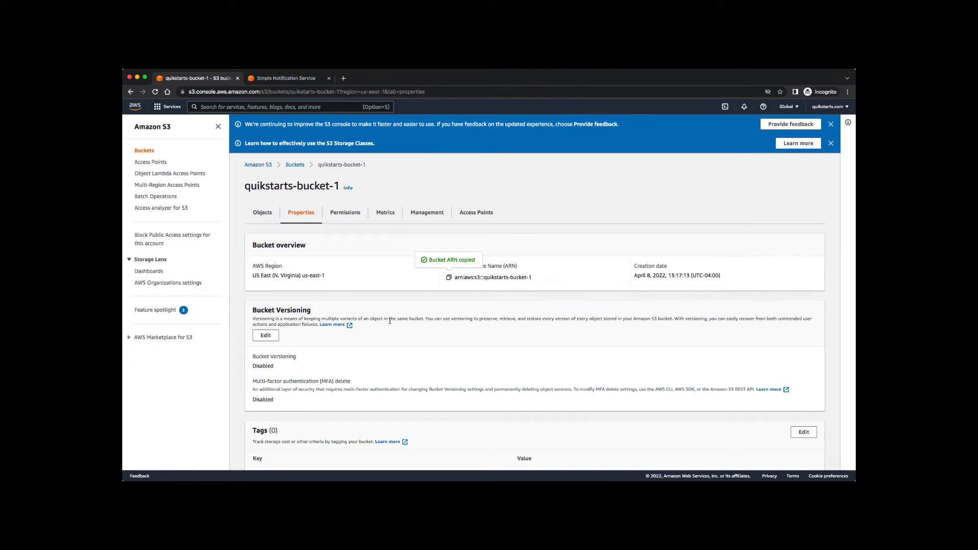
scroll(390, 321, down, 5)
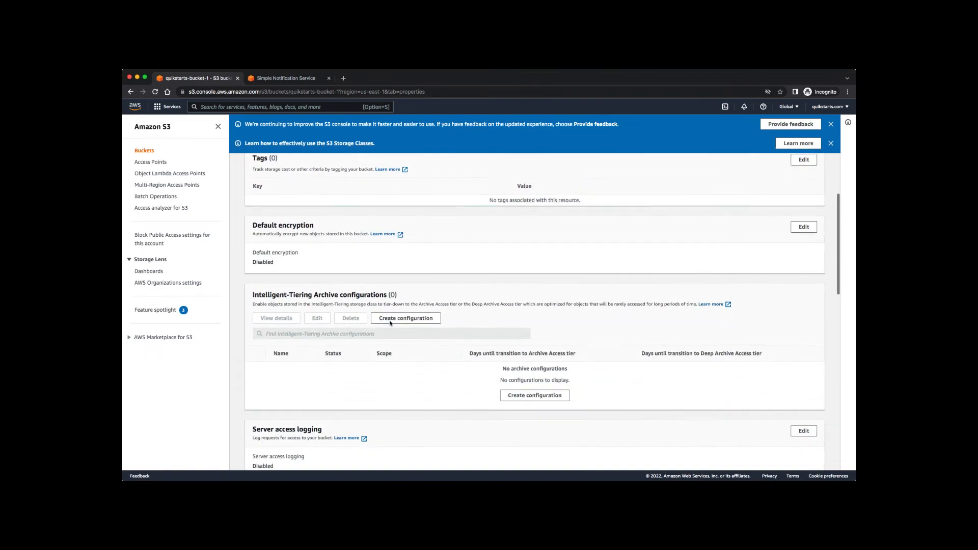
scroll(389, 322, down, 5)
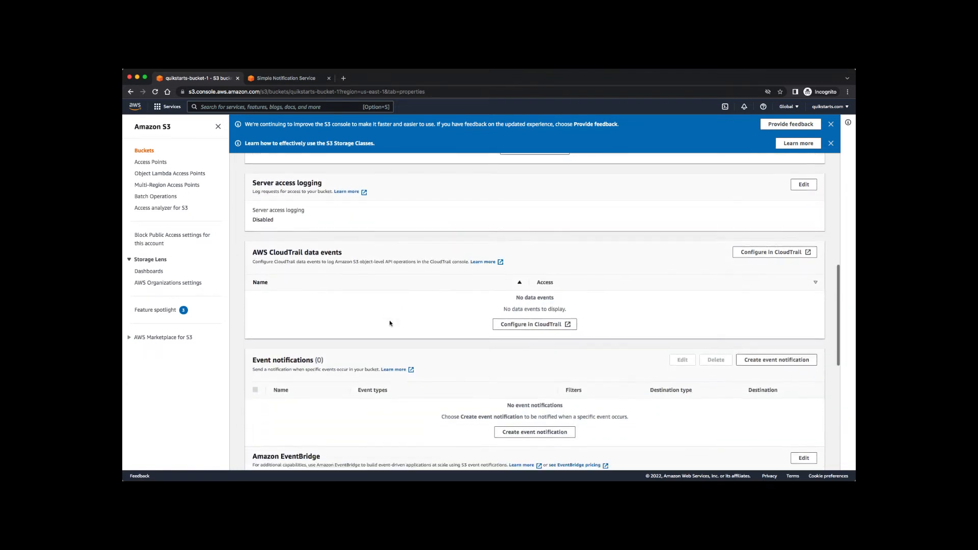
scroll(389, 322, down, 4)
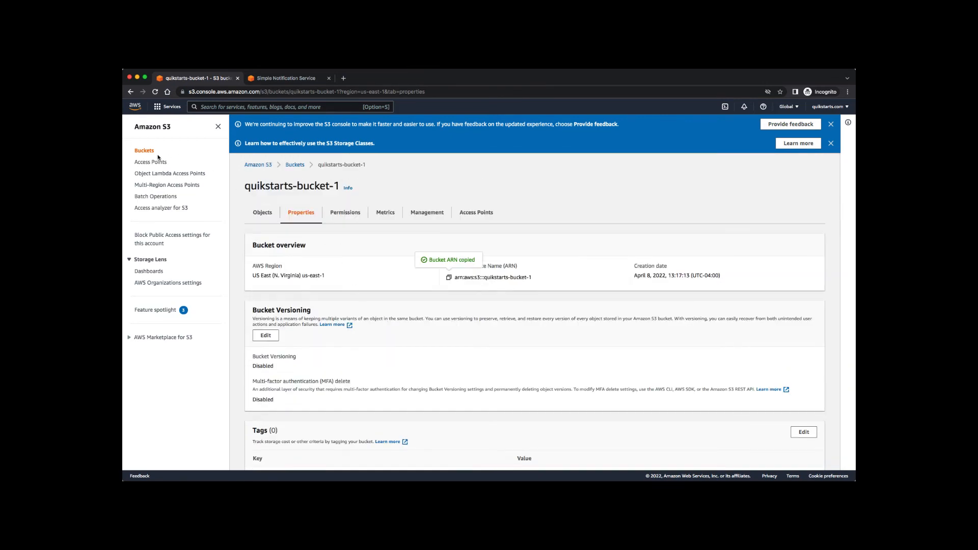
click(145, 151)
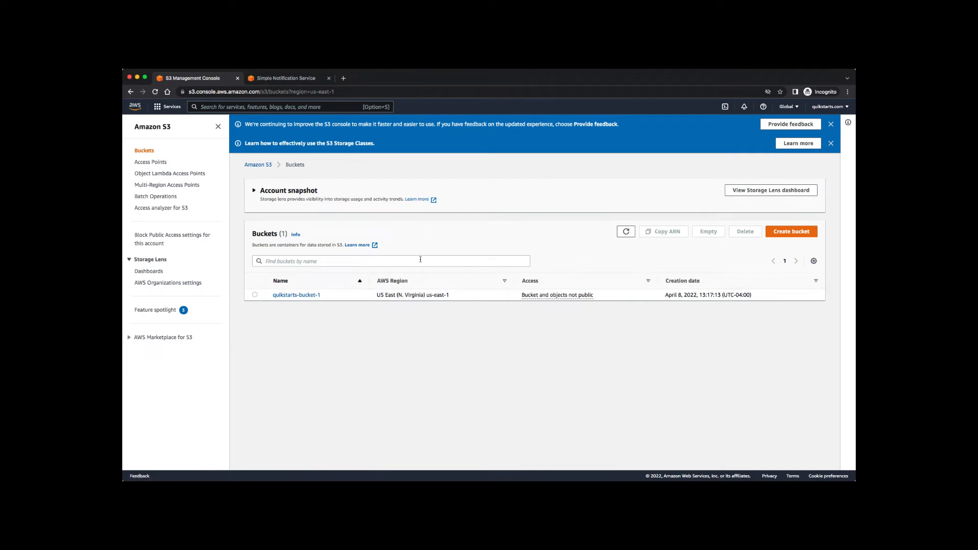
click(218, 126)
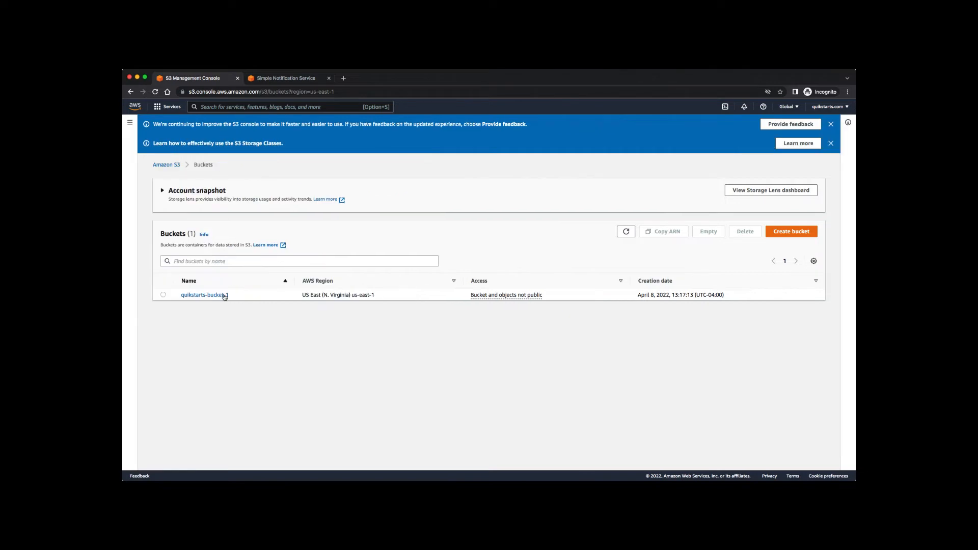
click(193, 299)
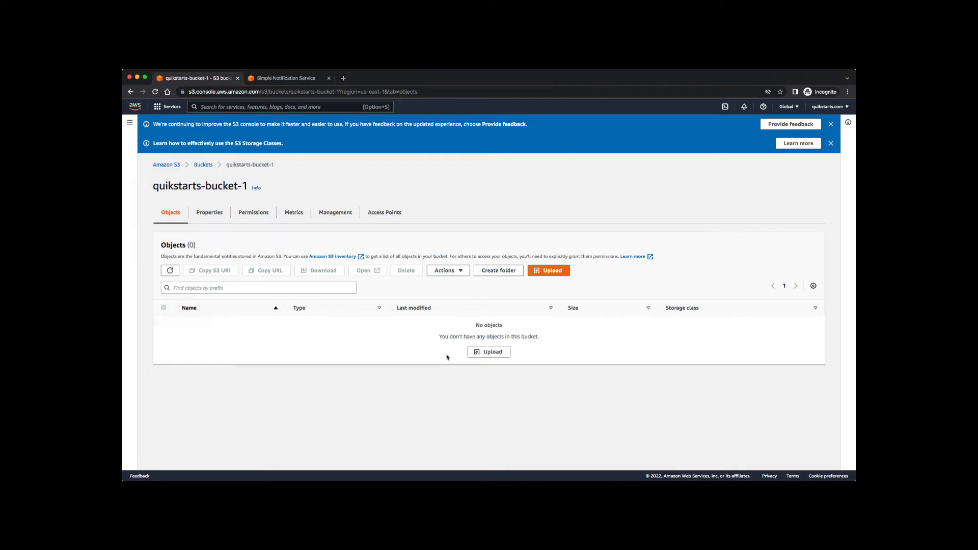
click(210, 214)
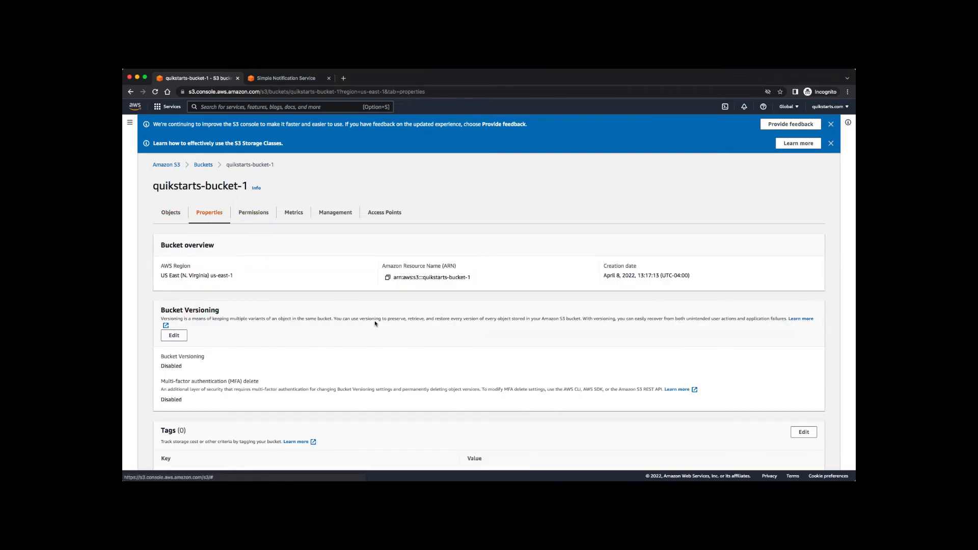
scroll(375, 323, down, 10)
scroll(376, 323, down, 3)
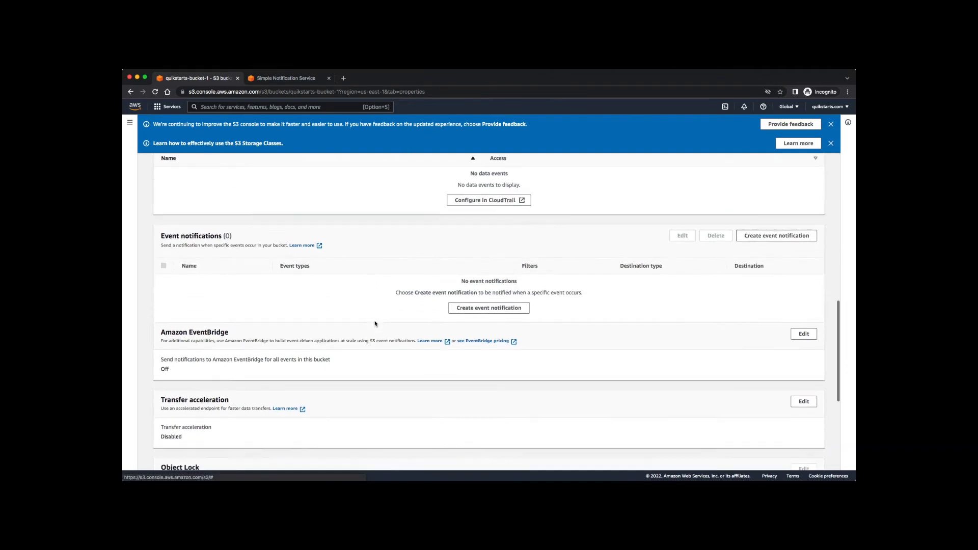
scroll(376, 323, down, 2)
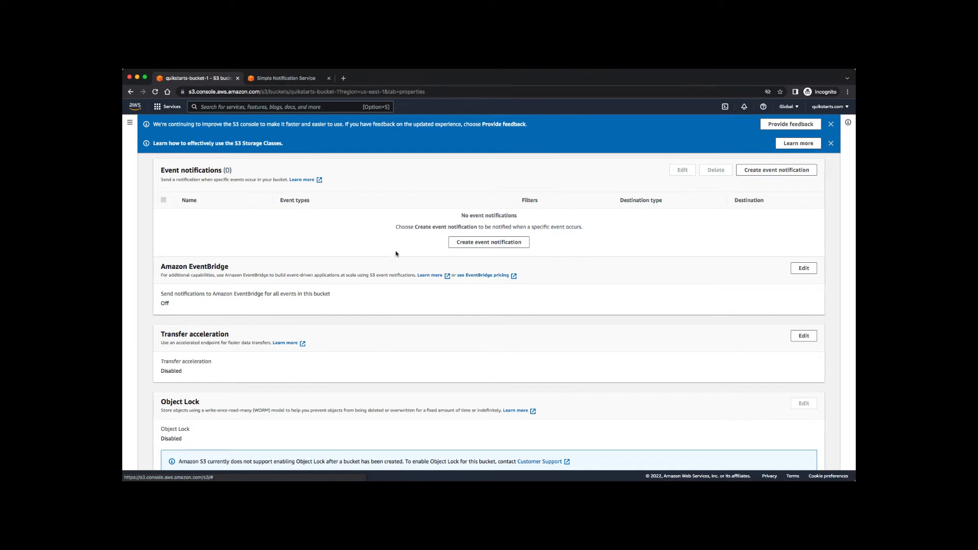
Start an event notification named quikstarts-s3-upload-sns with the Put object-creation event checked.
click(488, 244)
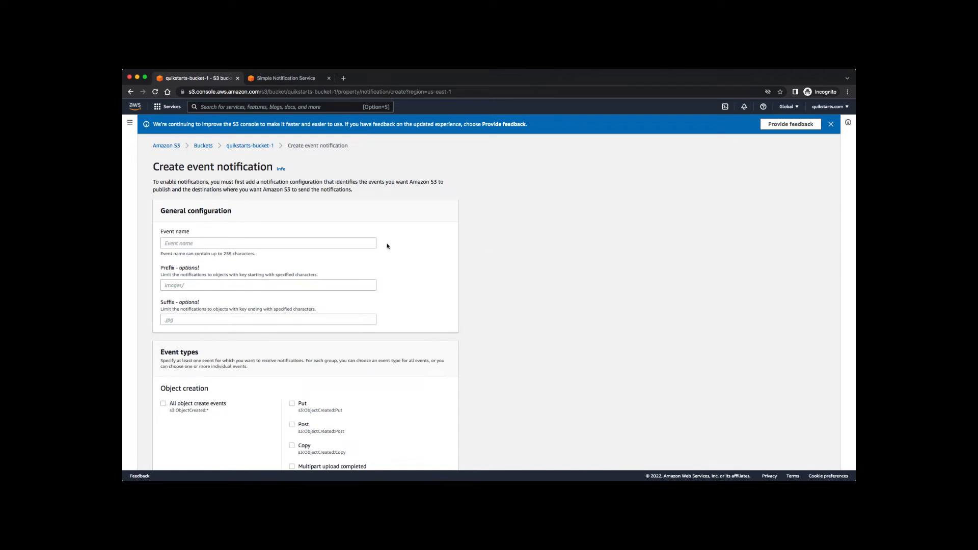
click(364, 243)
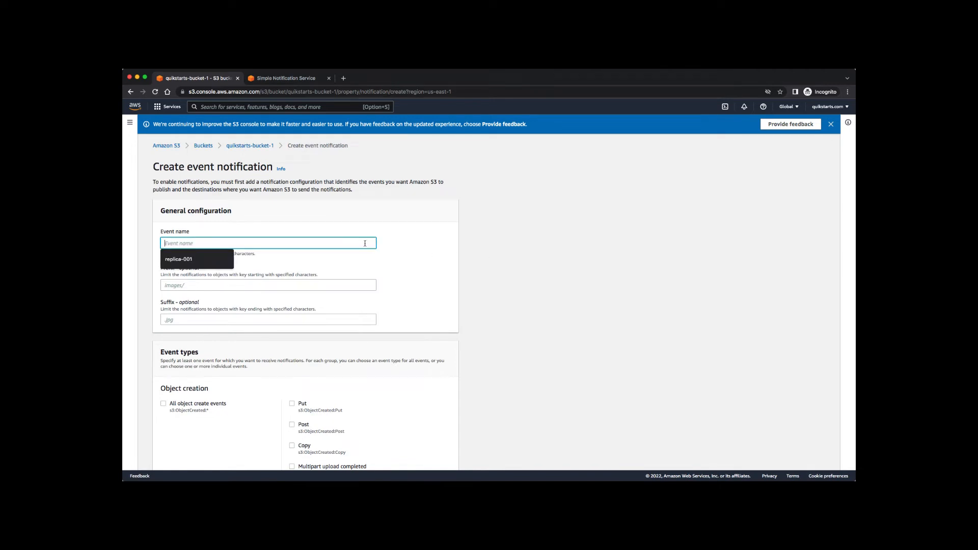
text(quikstarts)
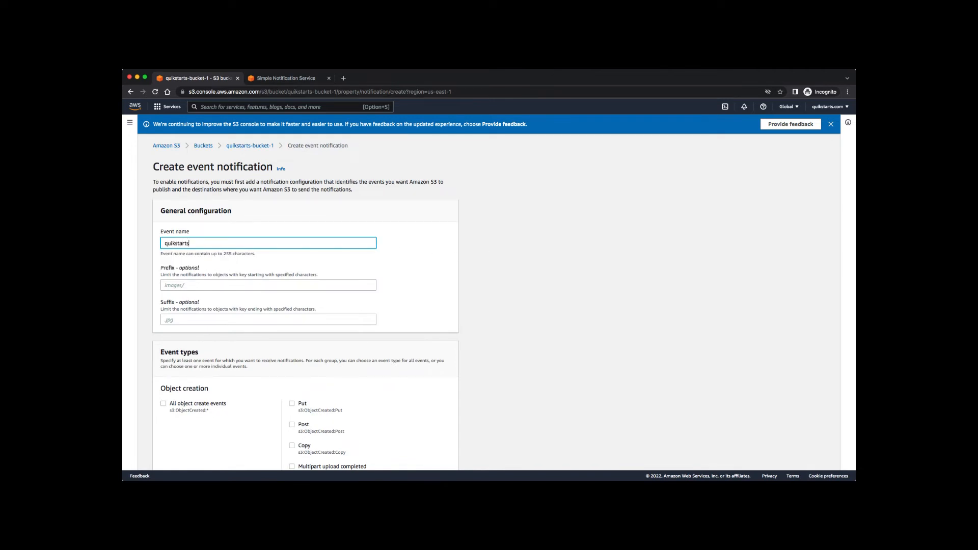
text(-s3-upload-sns)
scroll(556, 297, down, 3)
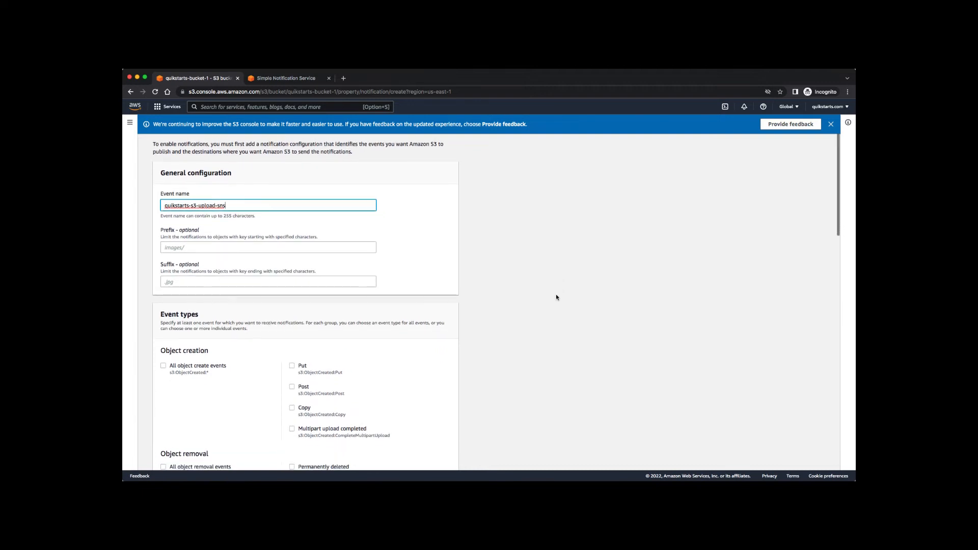
scroll(556, 297, down, 3)
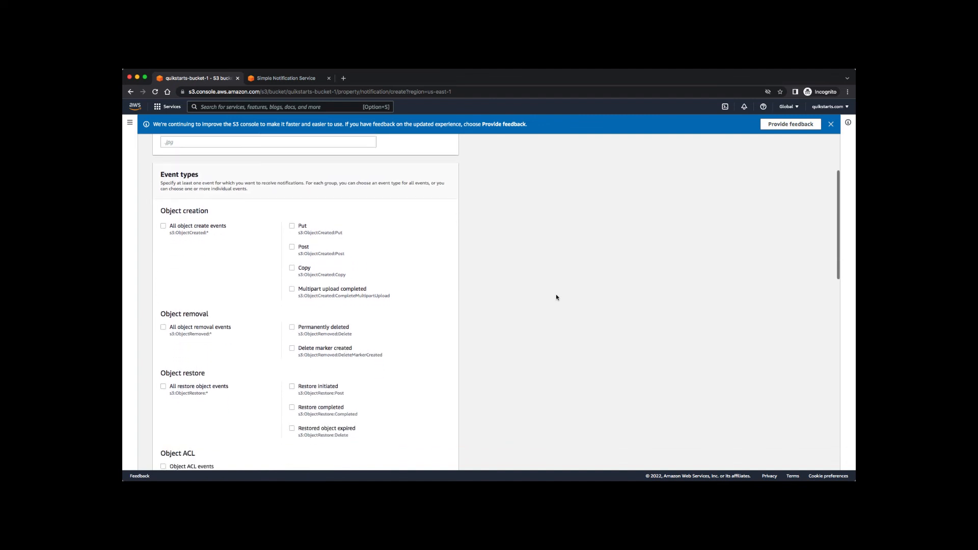
scroll(556, 297, down, 3)
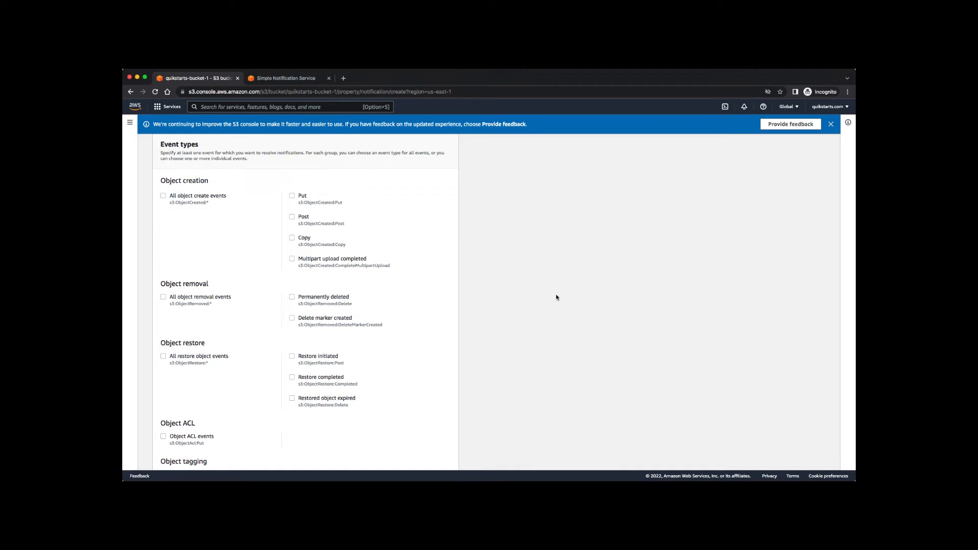
click(292, 196)
scroll(488, 278, down, 6)
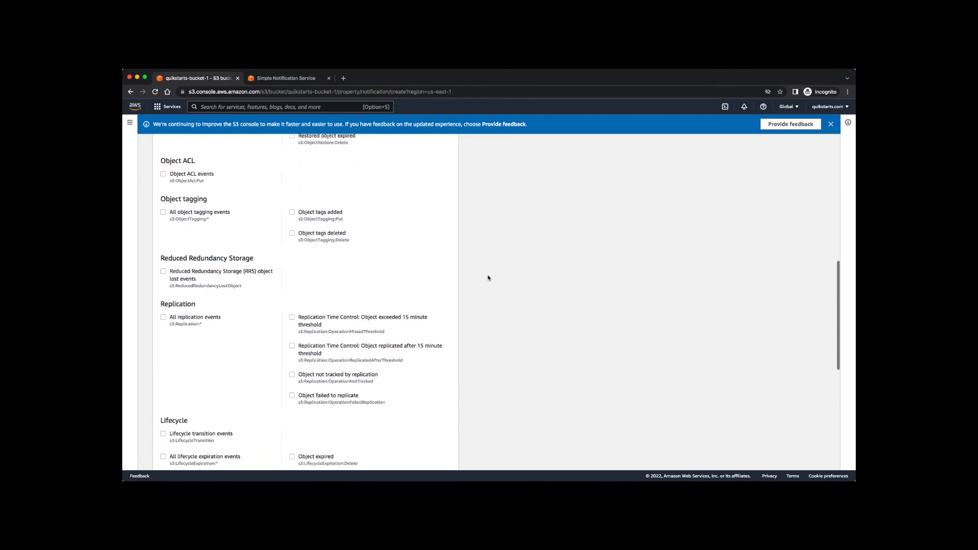
scroll(488, 278, down, 5)
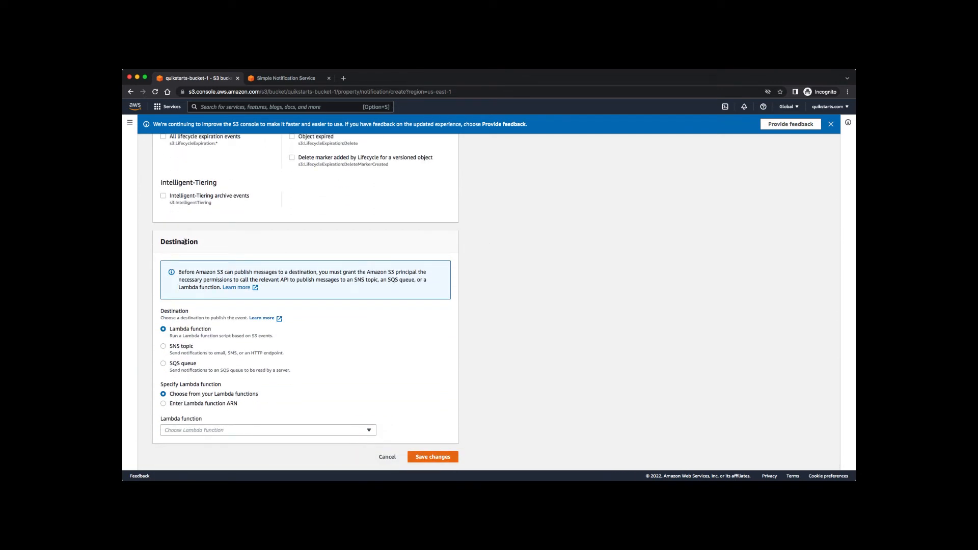
Set the destination to SNS topic quikstarts-sns-topic and save, which returns an Unknown Error.
click(178, 346)
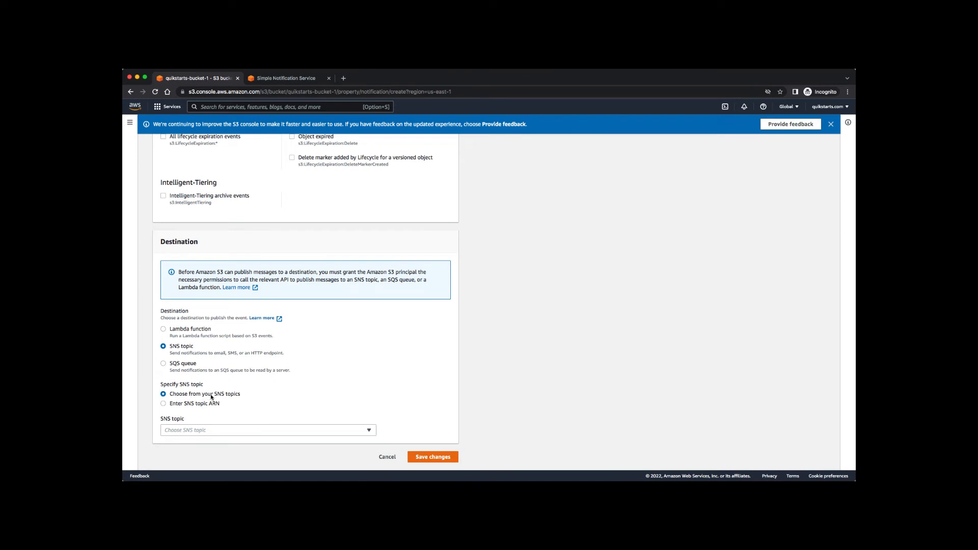
click(369, 431)
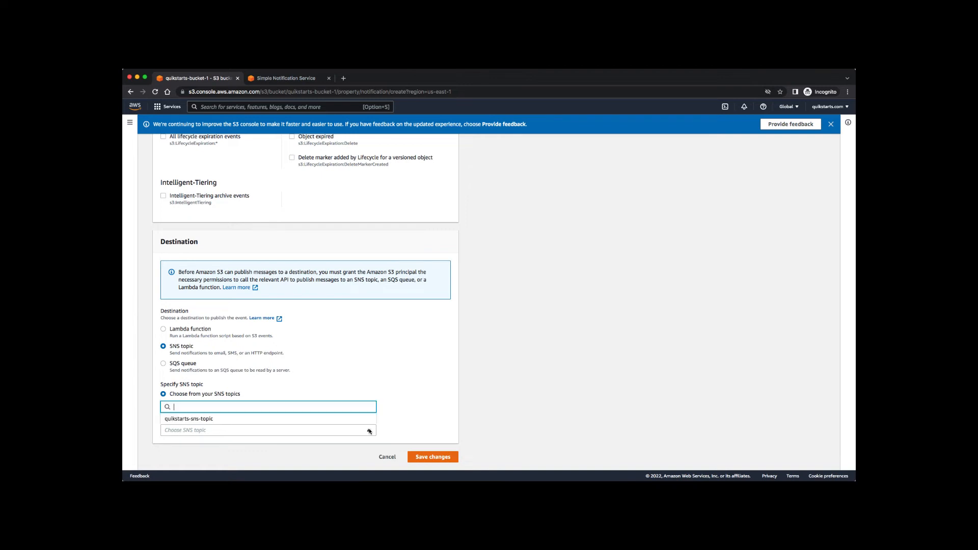
click(248, 420)
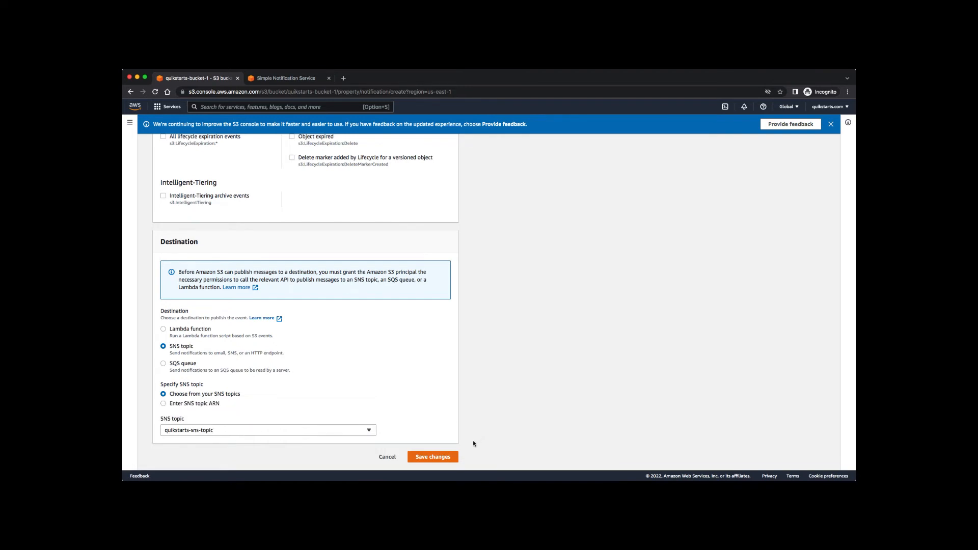
click(439, 456)
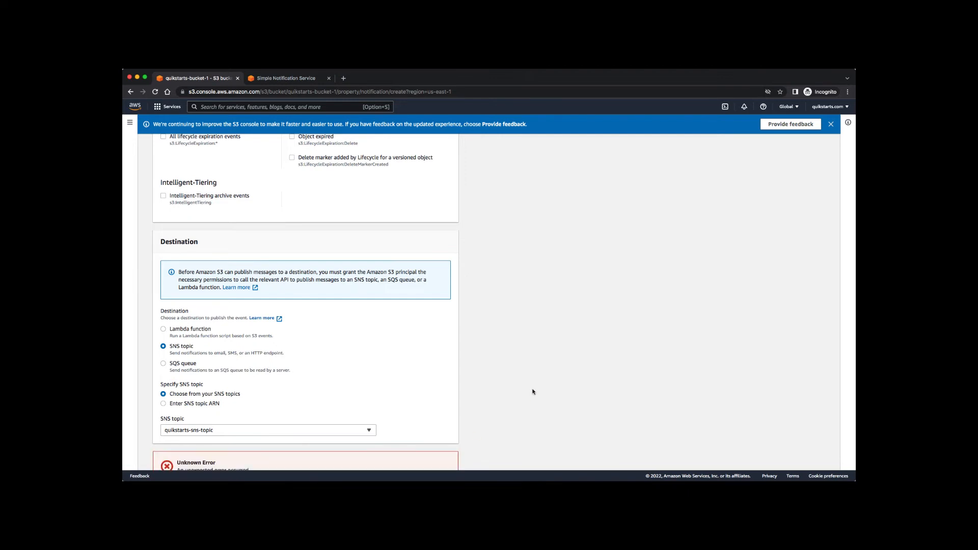
Expand the error's API response, which says the destination configuration could not be validated.
scroll(533, 391, down, 2)
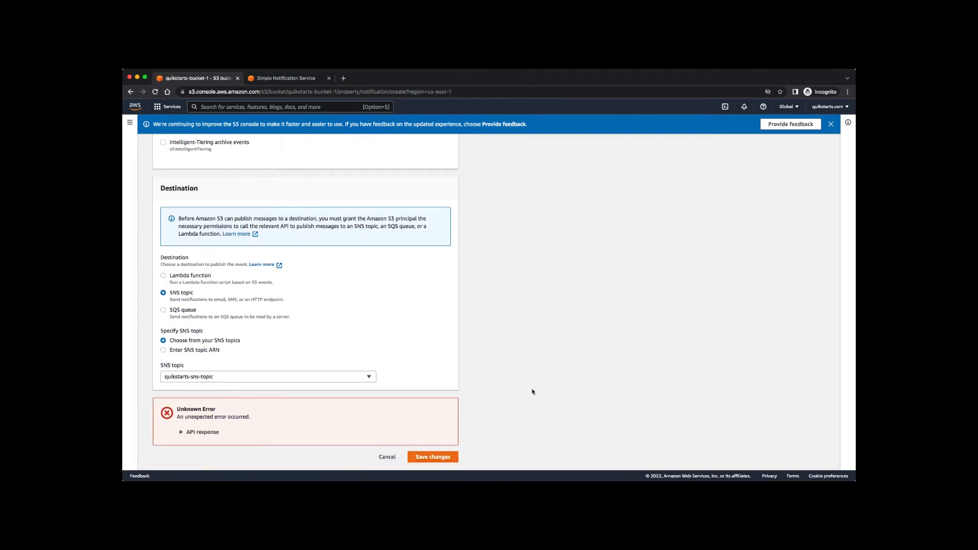
click(182, 433)
scroll(562, 381, down, 1)
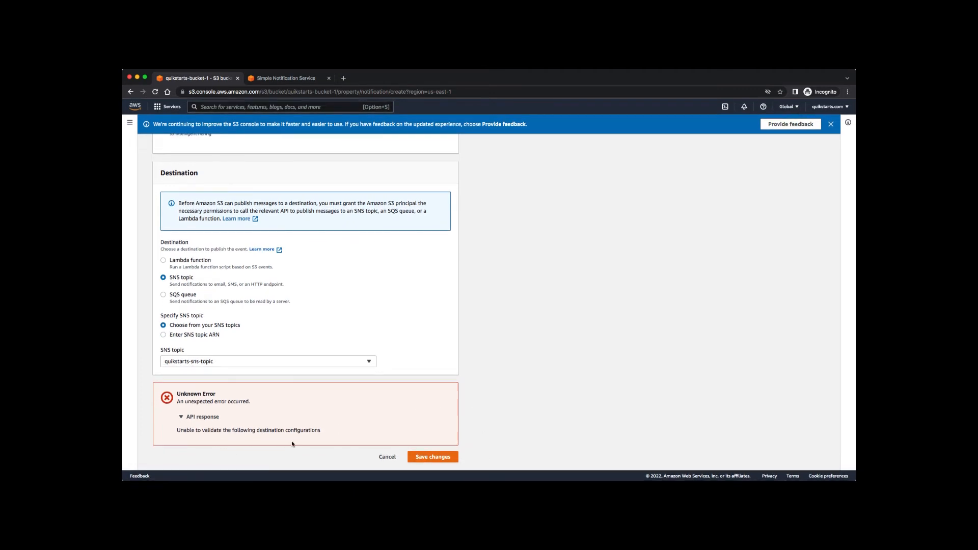
scroll(354, 407, up, 18)
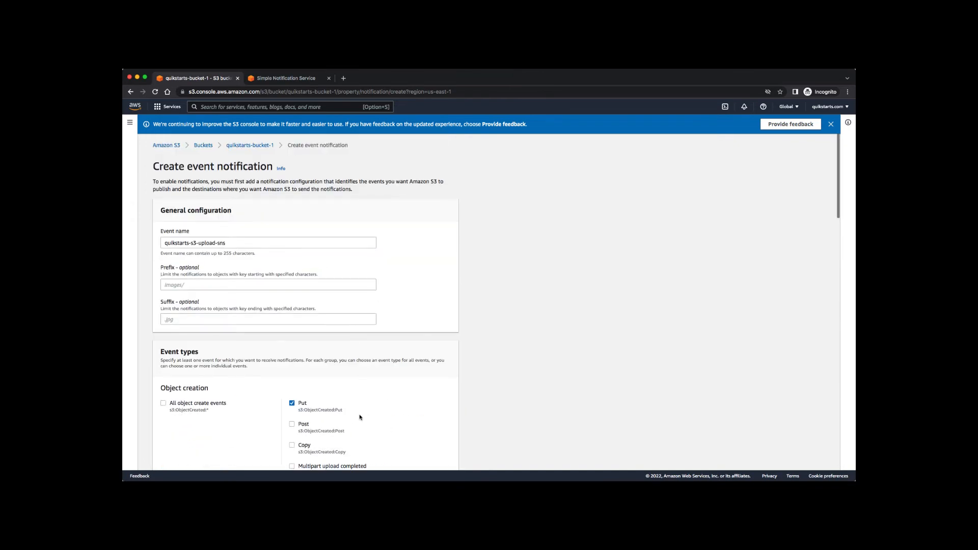
scroll(360, 416, down, 15)
scroll(359, 417, down, 5)
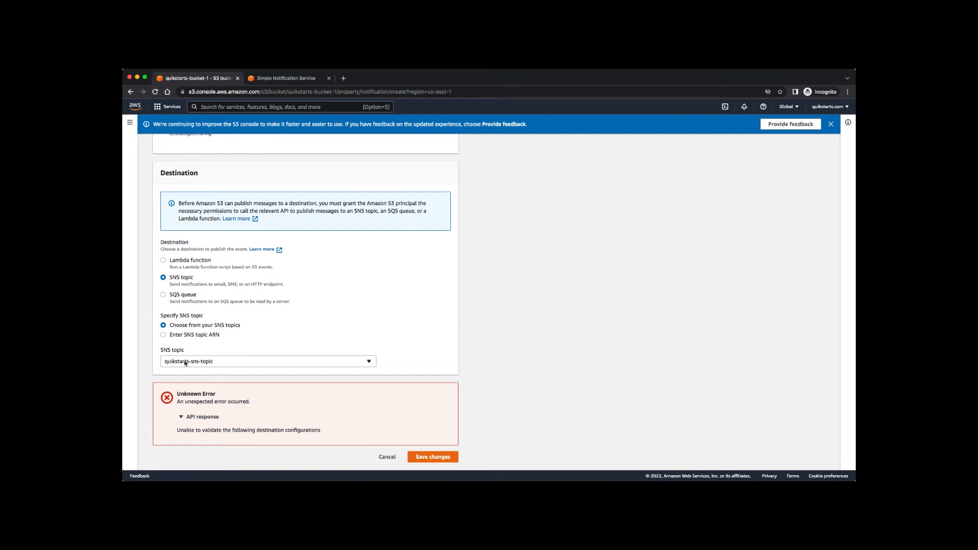
Change the line 27 condition key from aws:SourceArn to AWS:SourceArn and save quikstarts-sns-topic.
click(286, 79)
scroll(651, 240, down, 1)
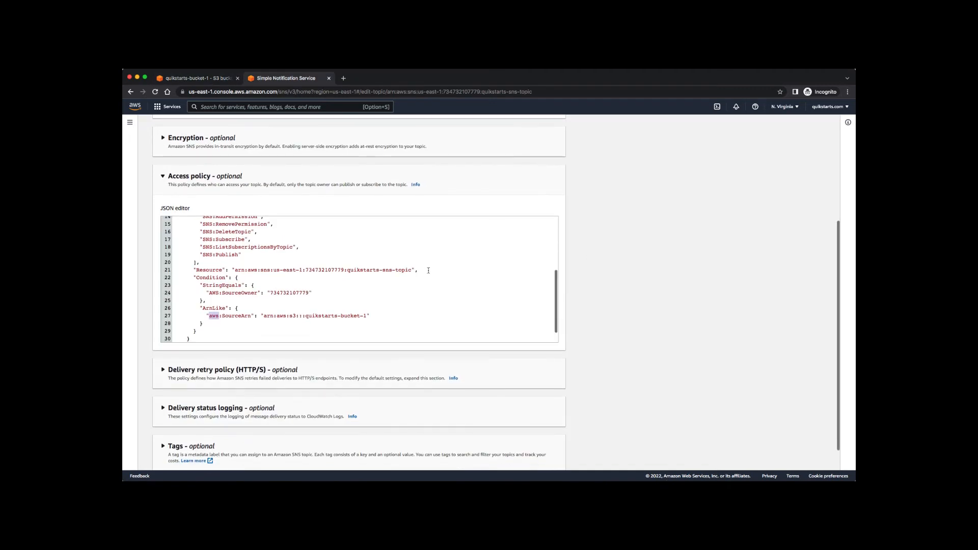
scroll(428, 270, up, 5)
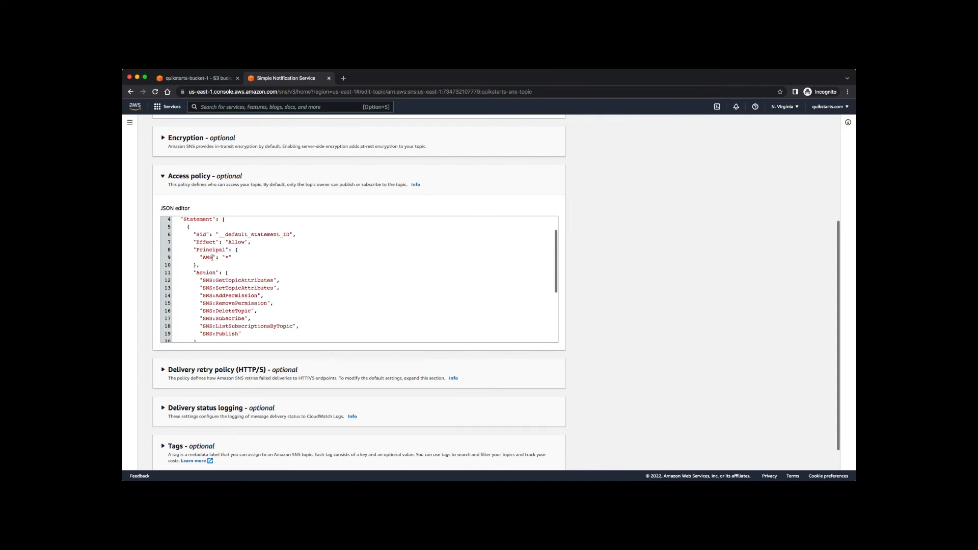
scroll(312, 281, down, 6)
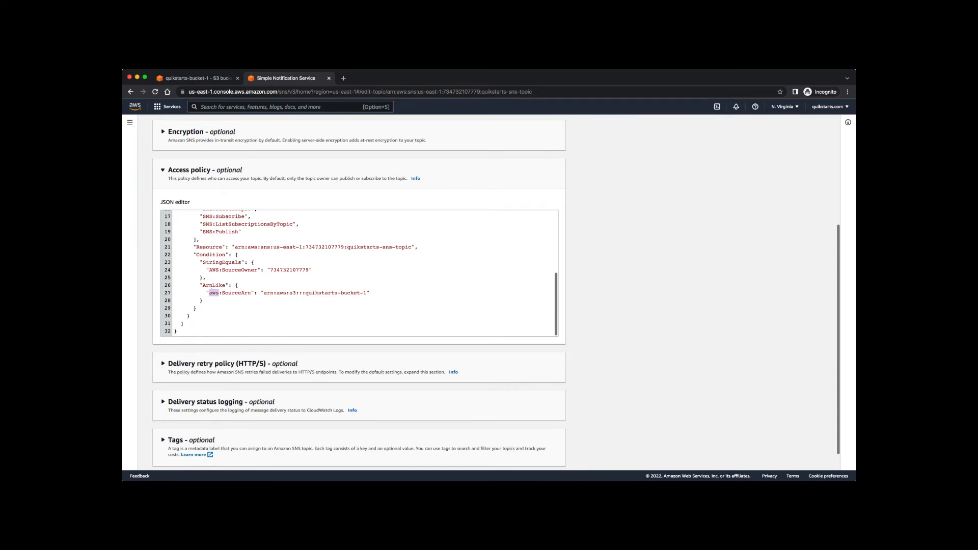
text(AWS)
scroll(466, 301, down, 1)
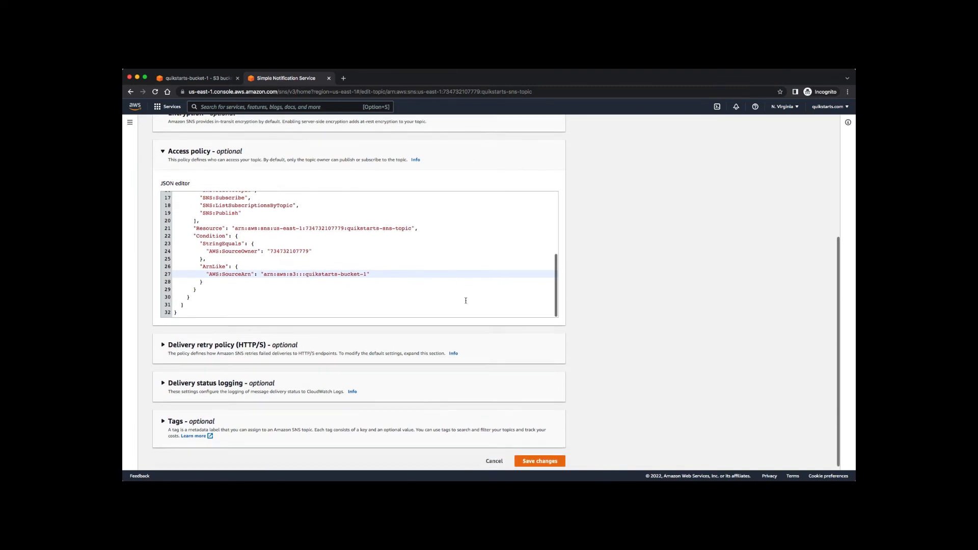
click(533, 457)
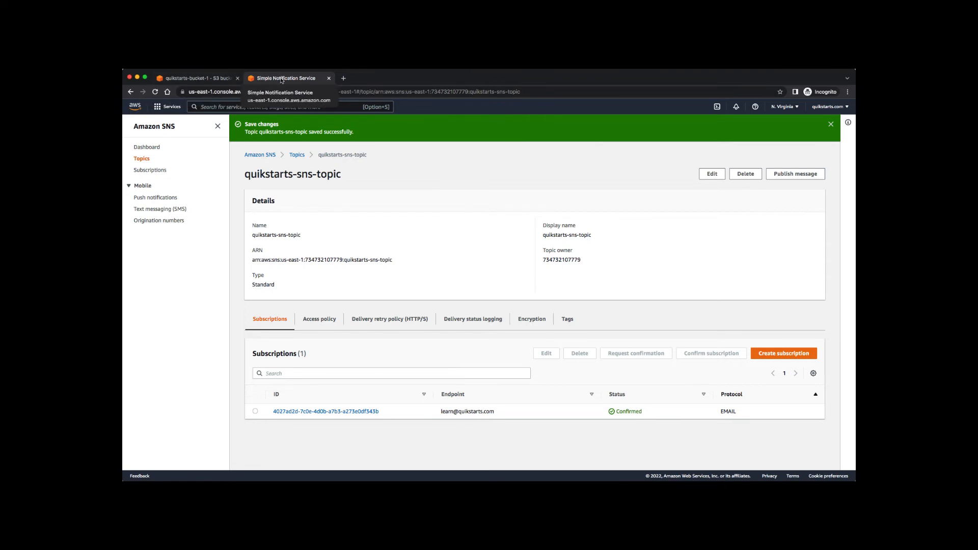
click(204, 79)
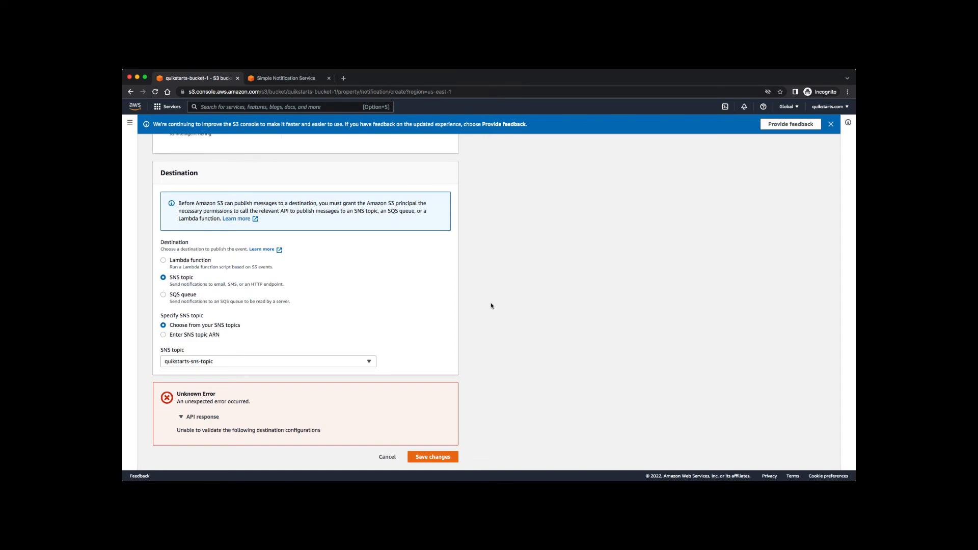
scroll(491, 306, up, 15)
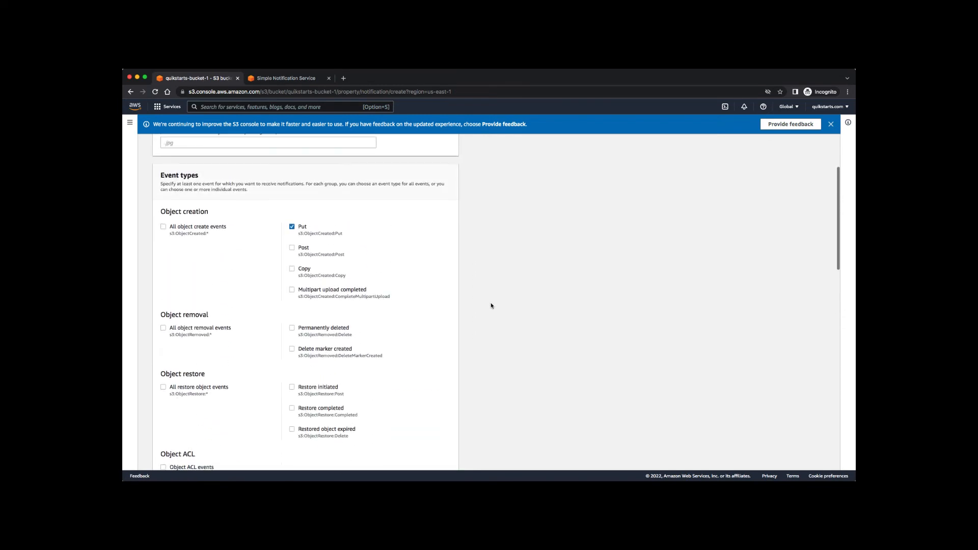
scroll(491, 305, down, 15)
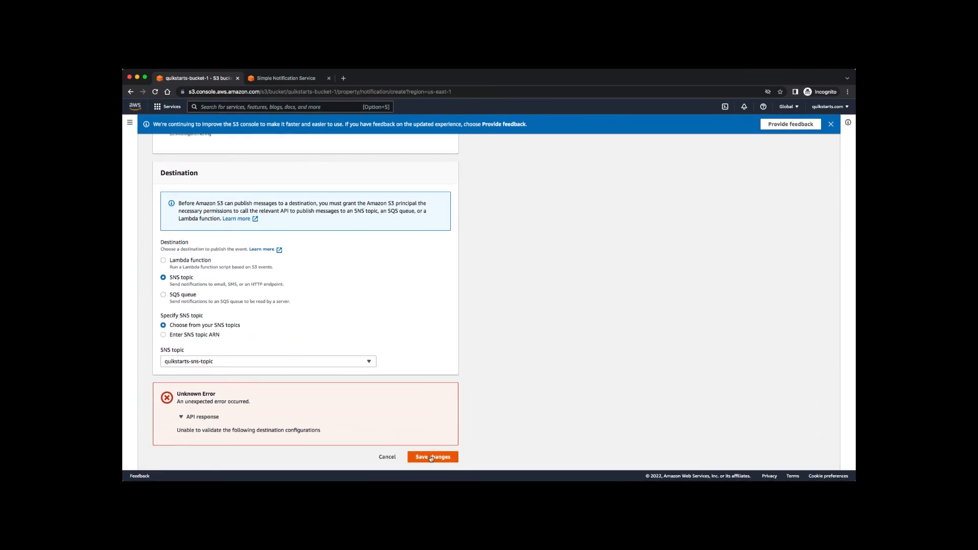
click(432, 457)
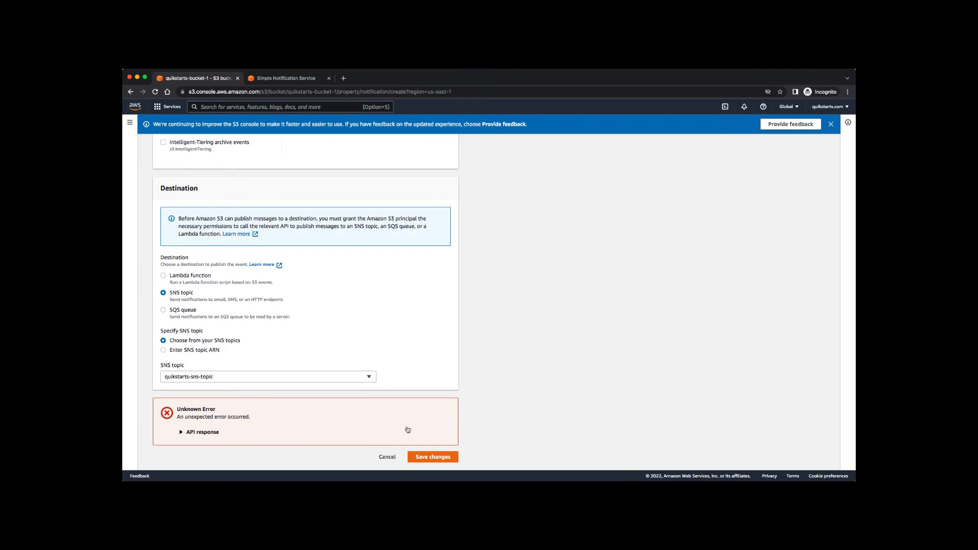
click(288, 81)
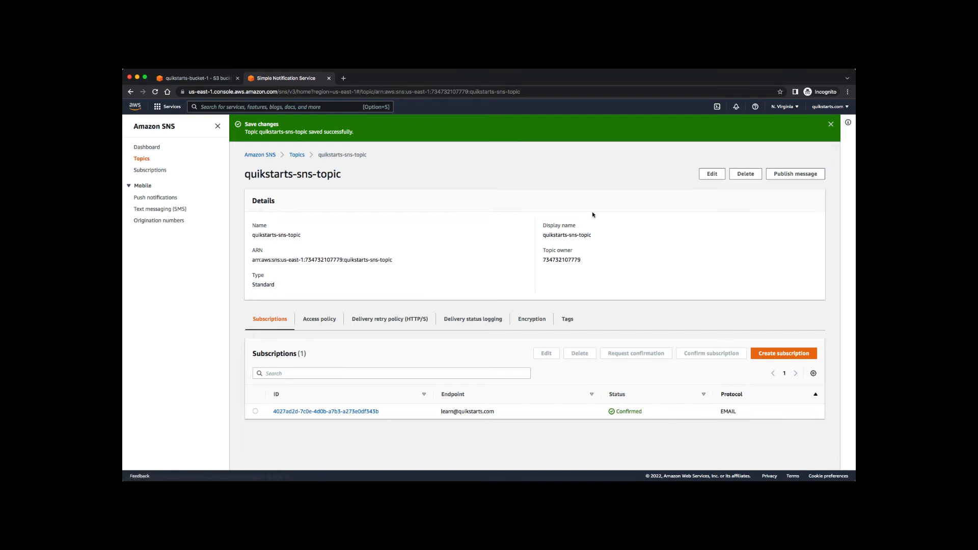
Open quikstarts-sns-topic for editing and expand its access policy JSON.
click(712, 174)
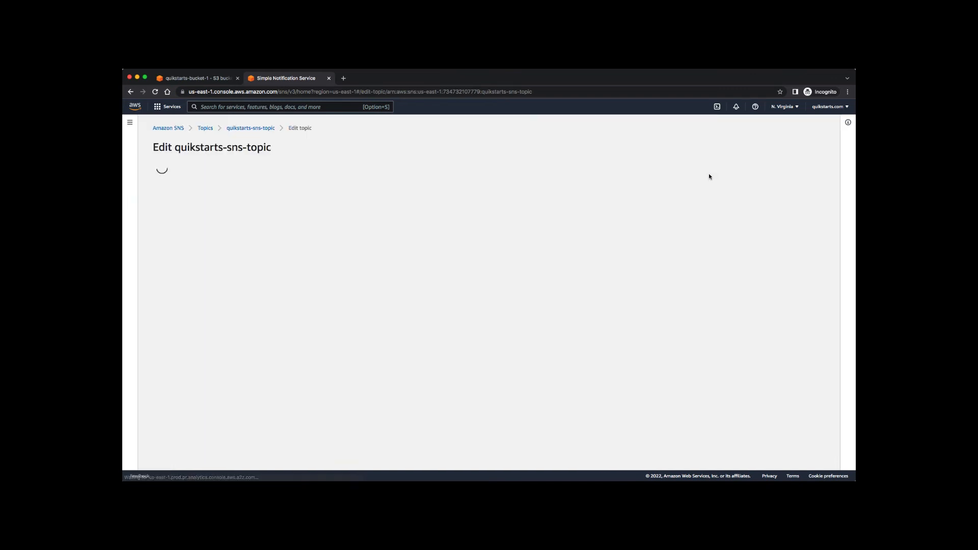
click(131, 92)
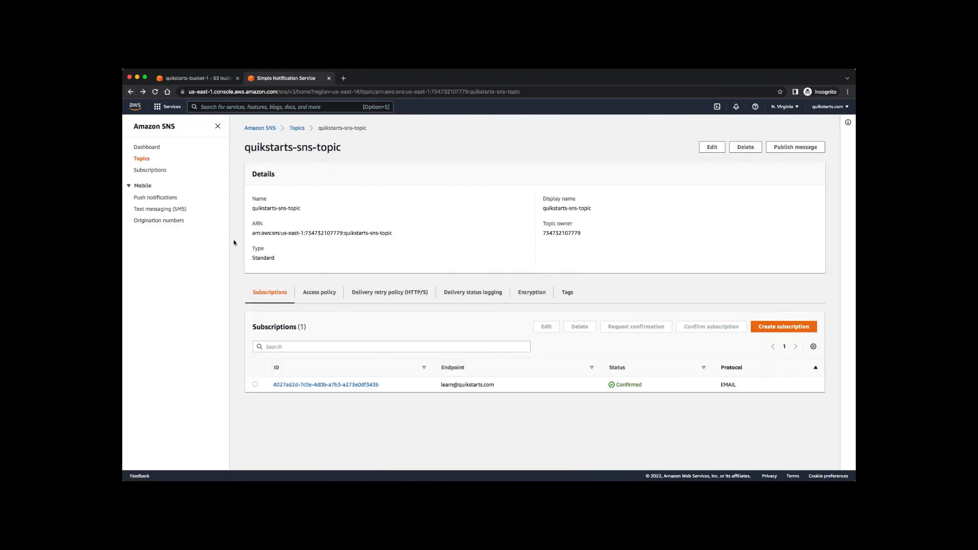
click(712, 147)
click(195, 338)
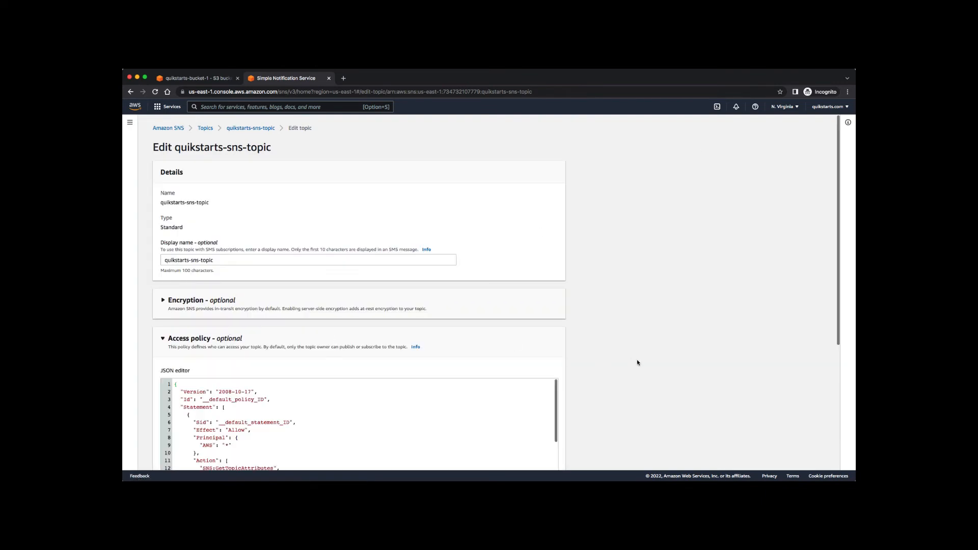
scroll(637, 359, down, 3)
scroll(637, 359, down, 1)
scroll(457, 330, down, 5)
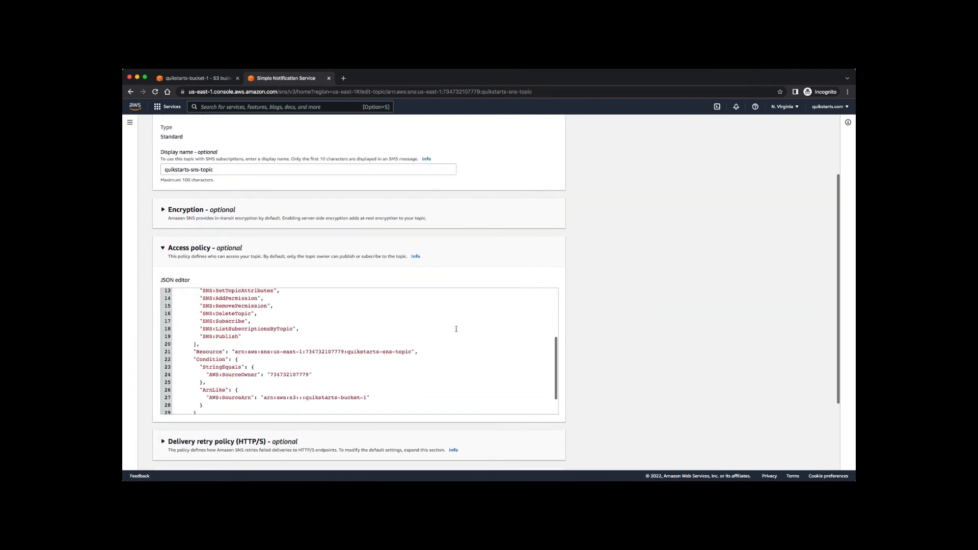
scroll(456, 329, up, 3)
scroll(456, 329, down, 2)
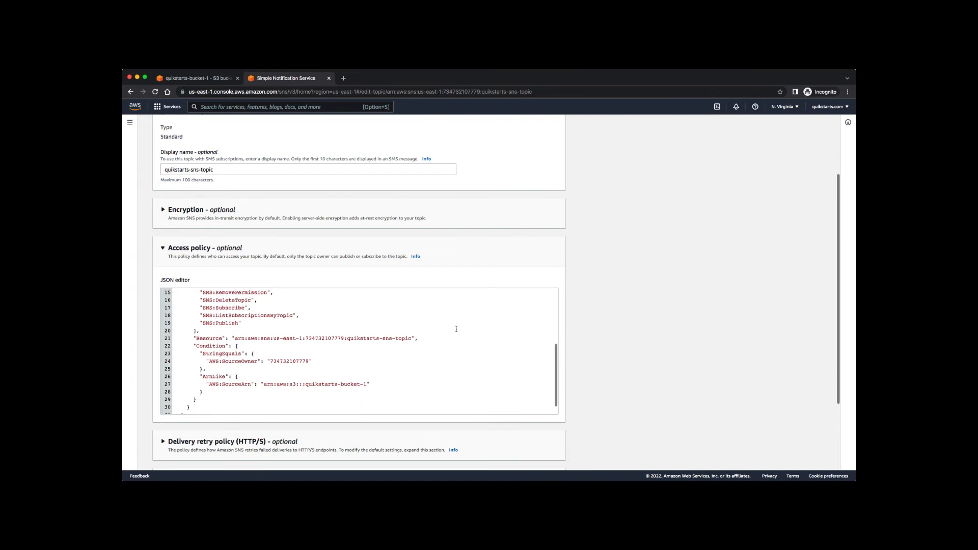
scroll(456, 329, up, 5)
scroll(457, 329, down, 4)
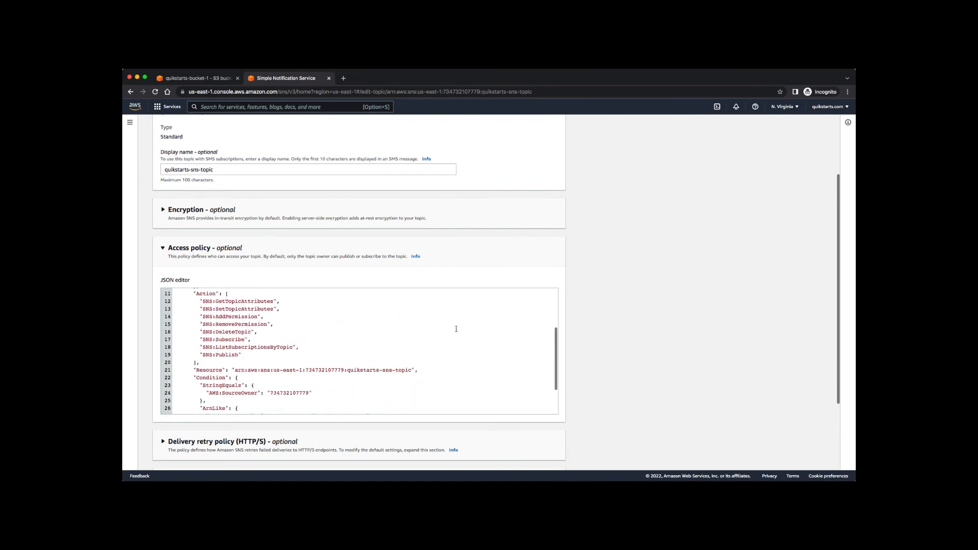
scroll(457, 329, down, 2)
scroll(456, 329, up, 5)
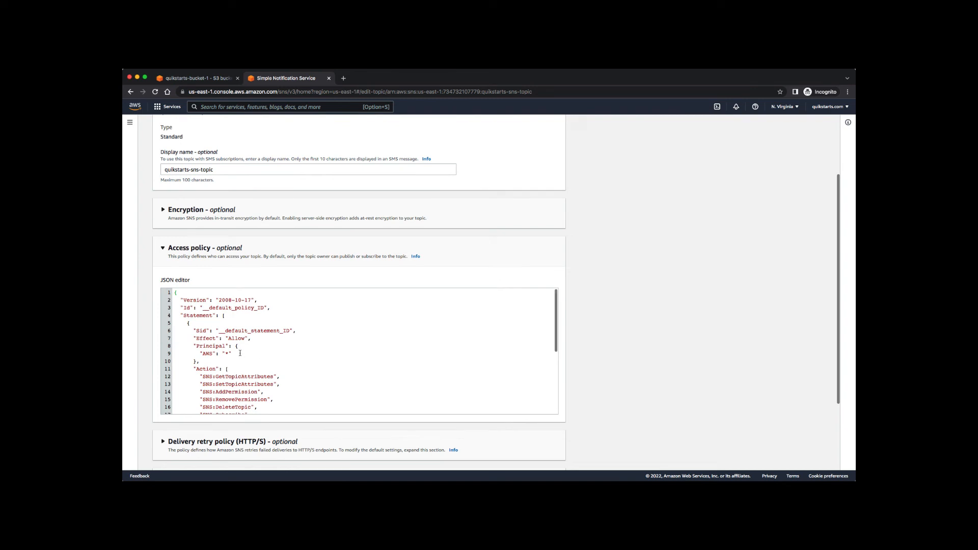
Replace the line 9 principal "AWS": "*" with "Service": "s3.amazonaws.com" and save the topic.
drag(240, 353, 201, 353)
text("Service": "s3.amazonaws.com")
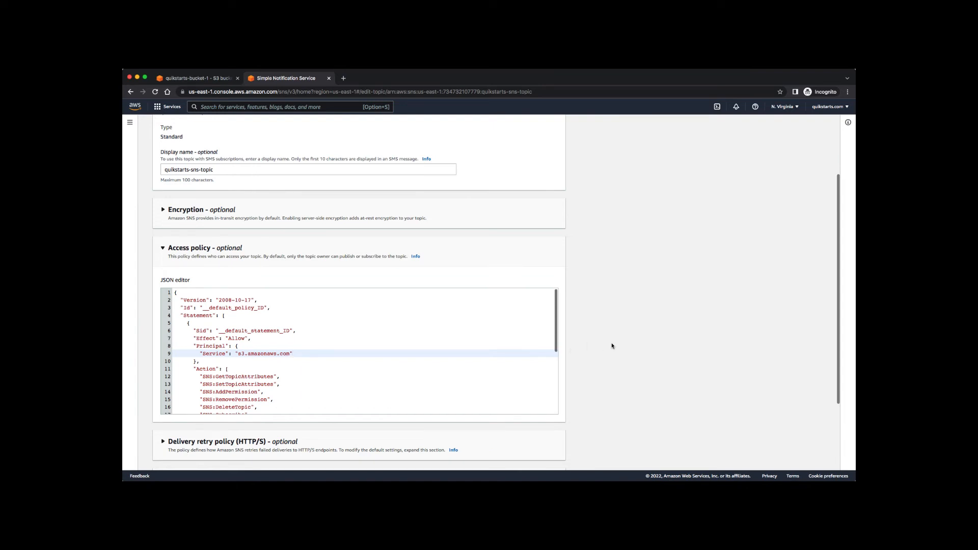
scroll(612, 346, down, 1)
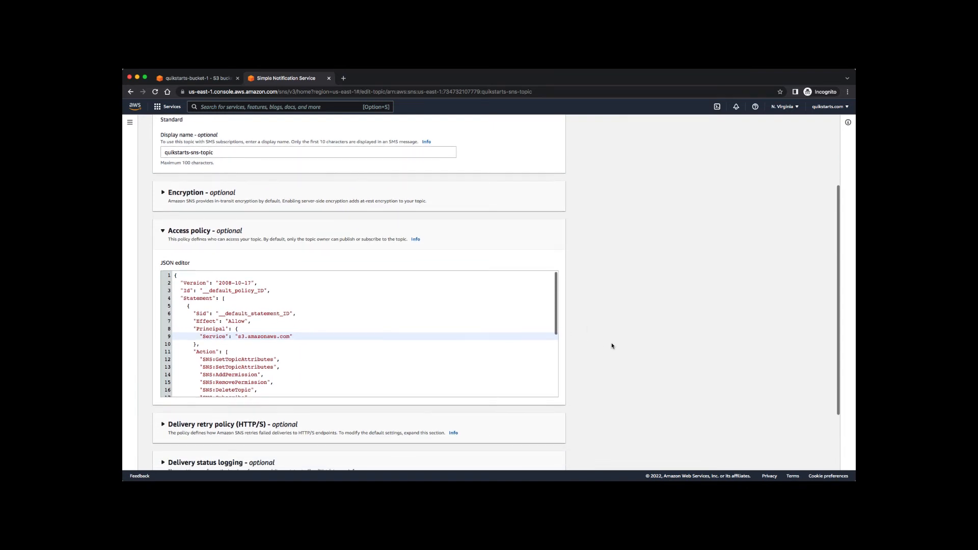
scroll(509, 344, down, 5)
scroll(596, 367, down, 3)
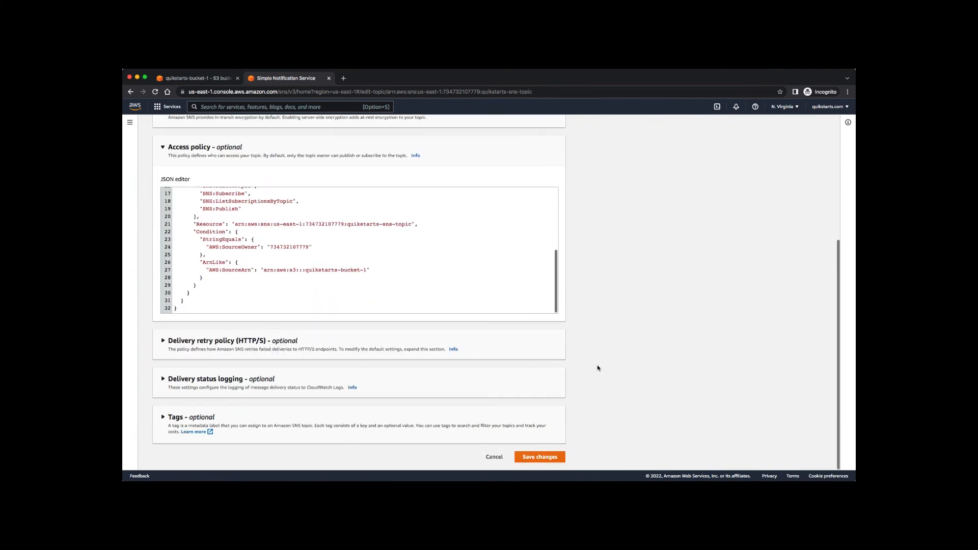
click(544, 457)
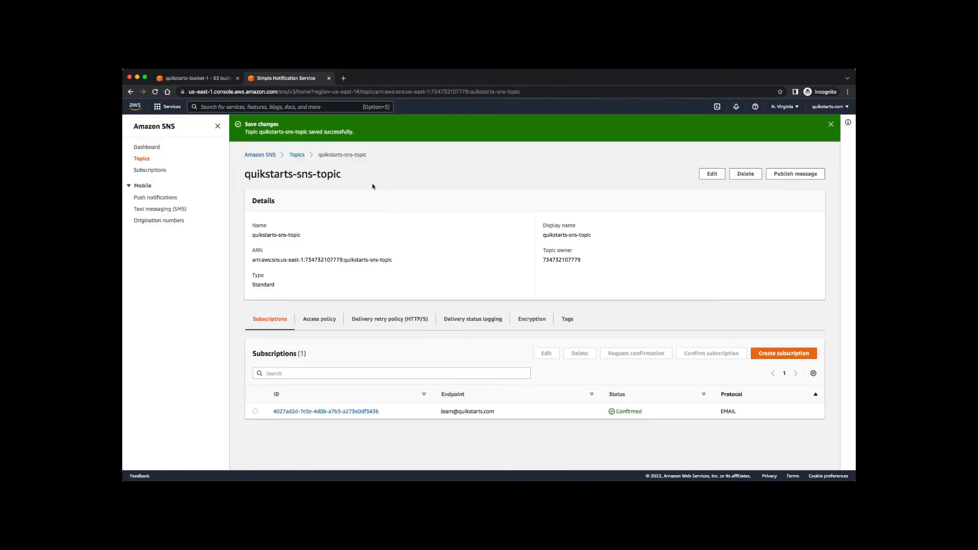
Retry saving the S3 bucket's event notification to quikstarts-sns-topic.
click(201, 78)
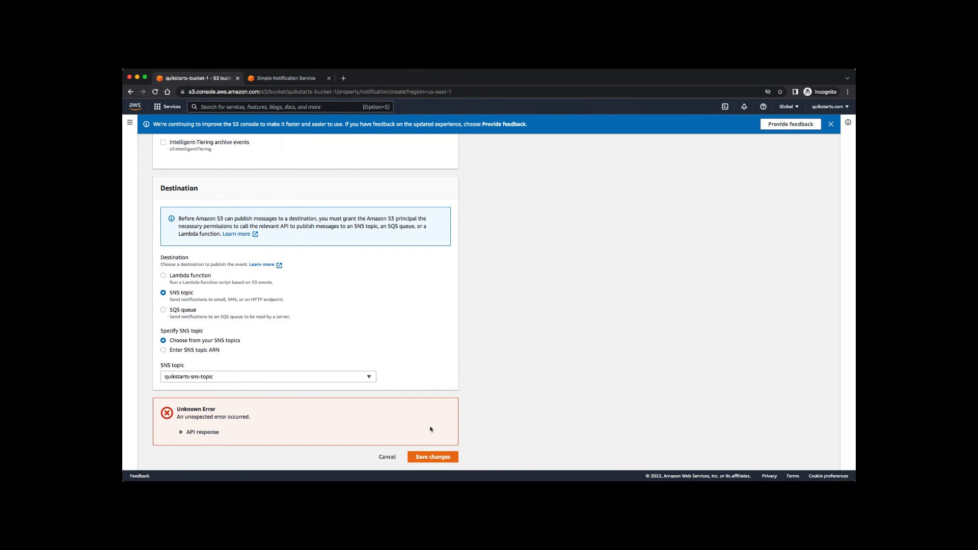
click(426, 457)
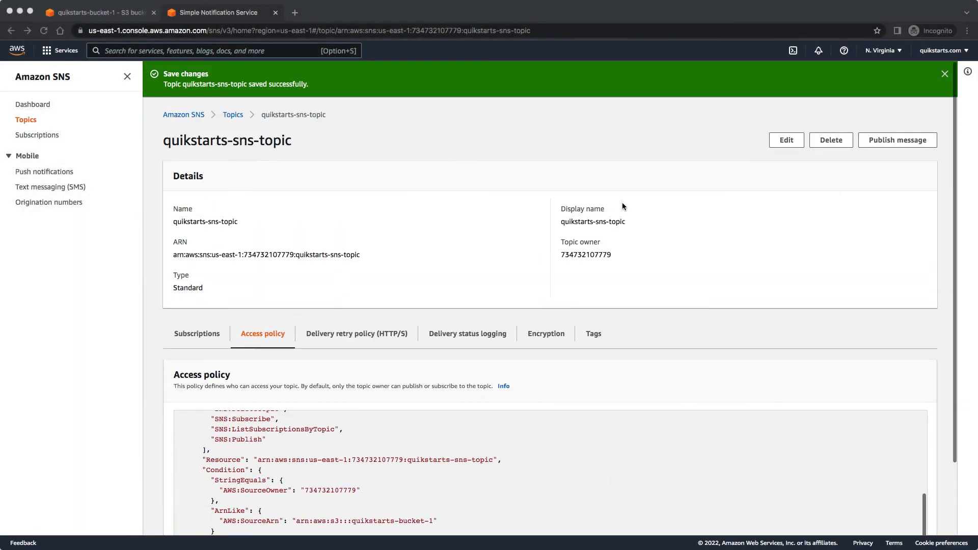
Reopen quikstarts-sns-topic for editing and expand its access policy JSON.
click(785, 142)
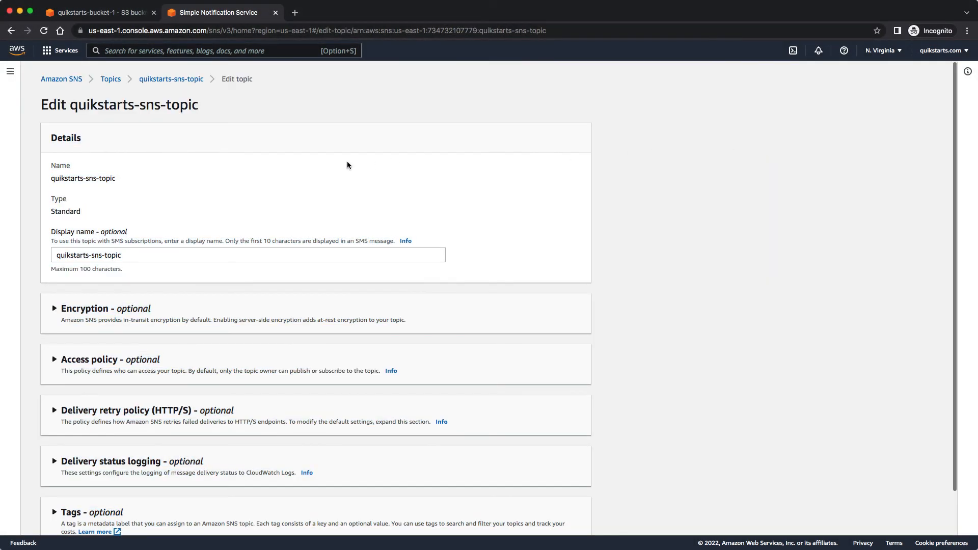
click(114, 17)
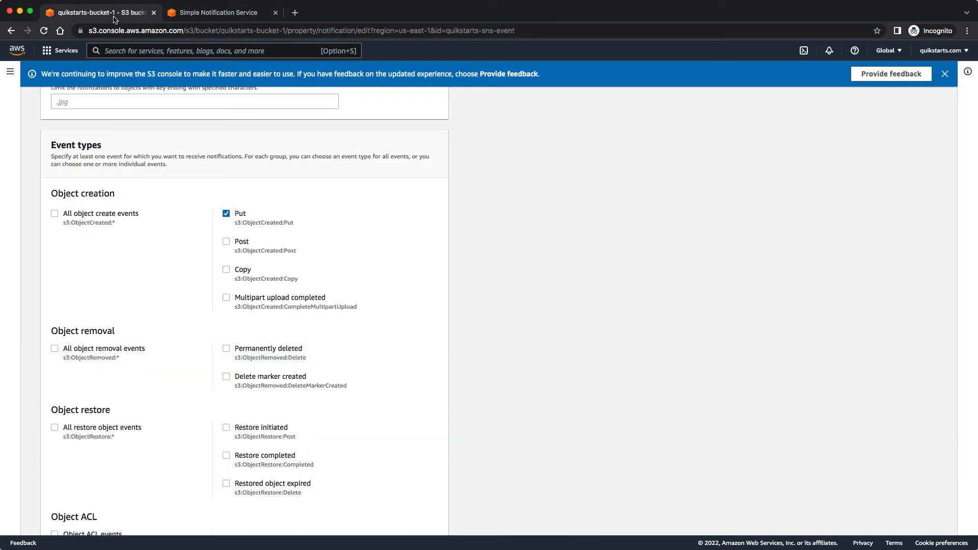
click(201, 18)
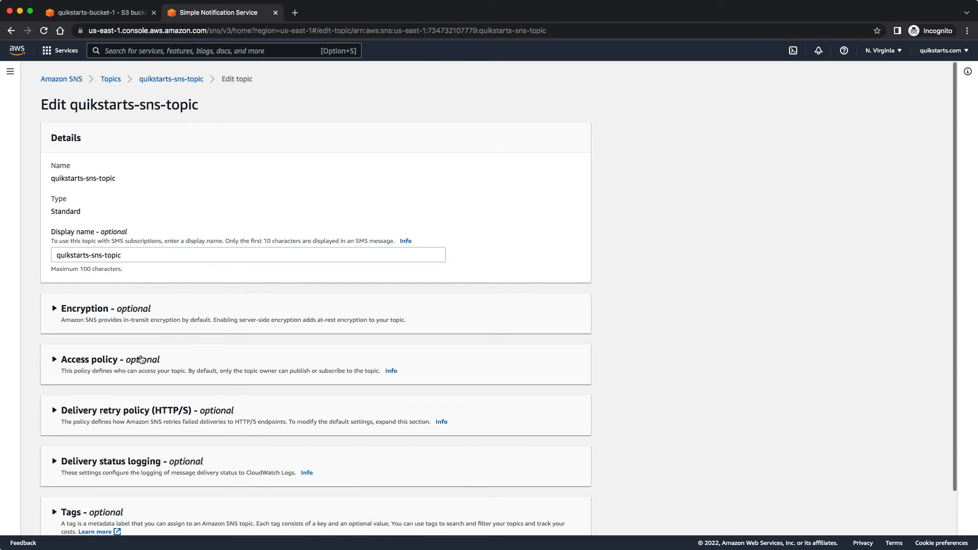
click(142, 360)
scroll(754, 337, down, 5)
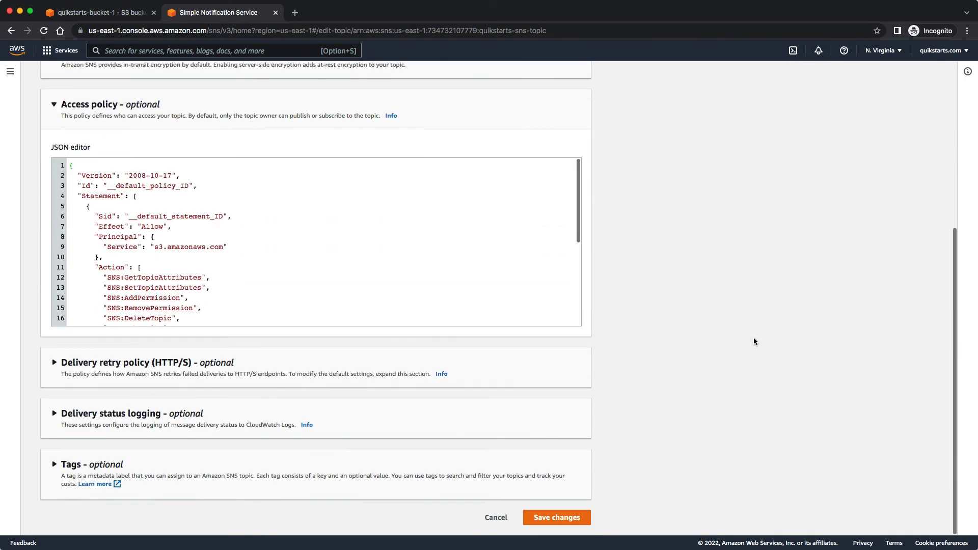
scroll(754, 337, up, 1)
scroll(480, 293, down, 5)
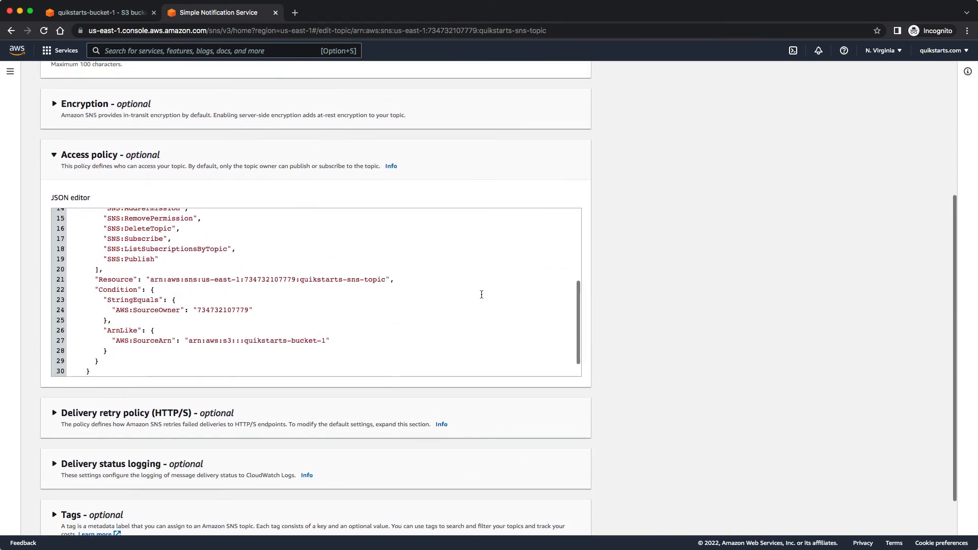
scroll(482, 294, down, 1)
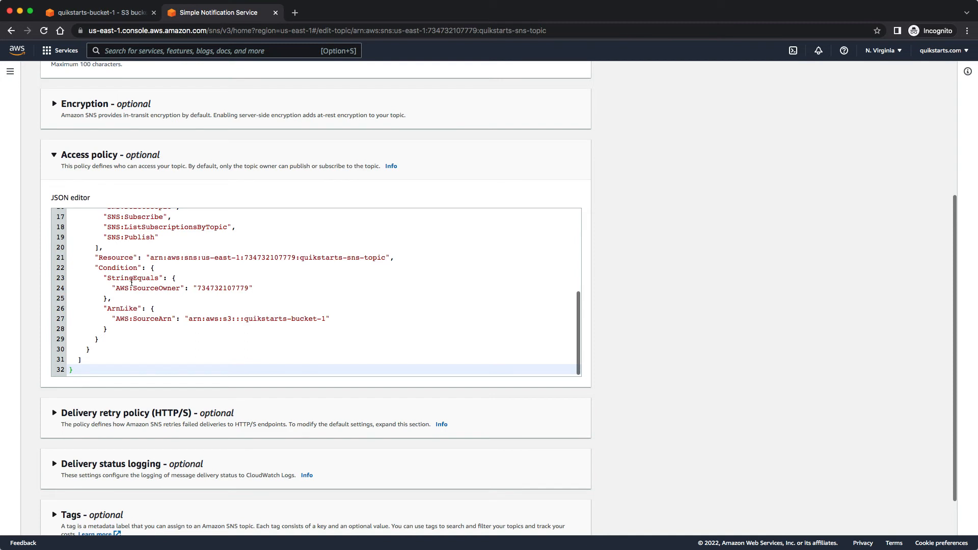
Change the StringEquals key AWS:SourceOwner to AWS:SourceAccount and save the policy.
double_click(135, 279)
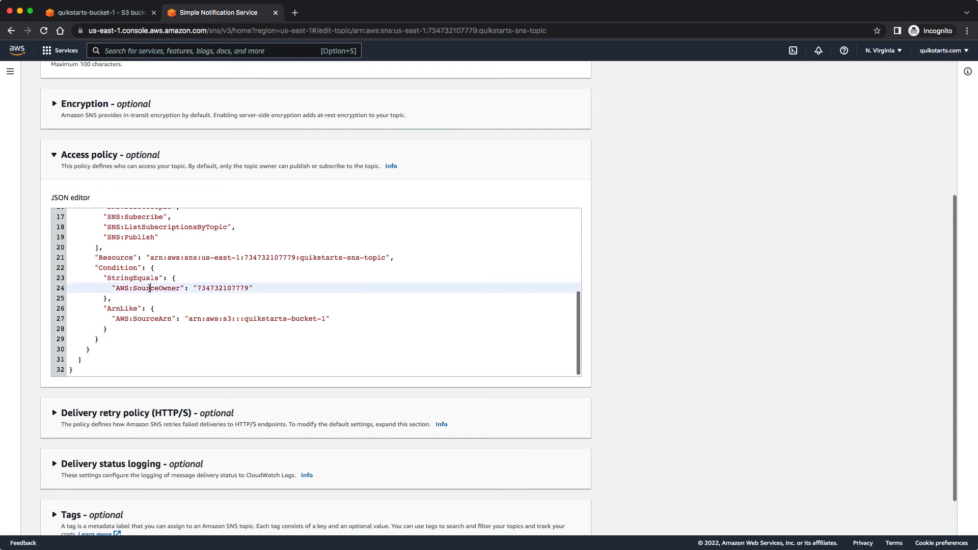
double_click(149, 288)
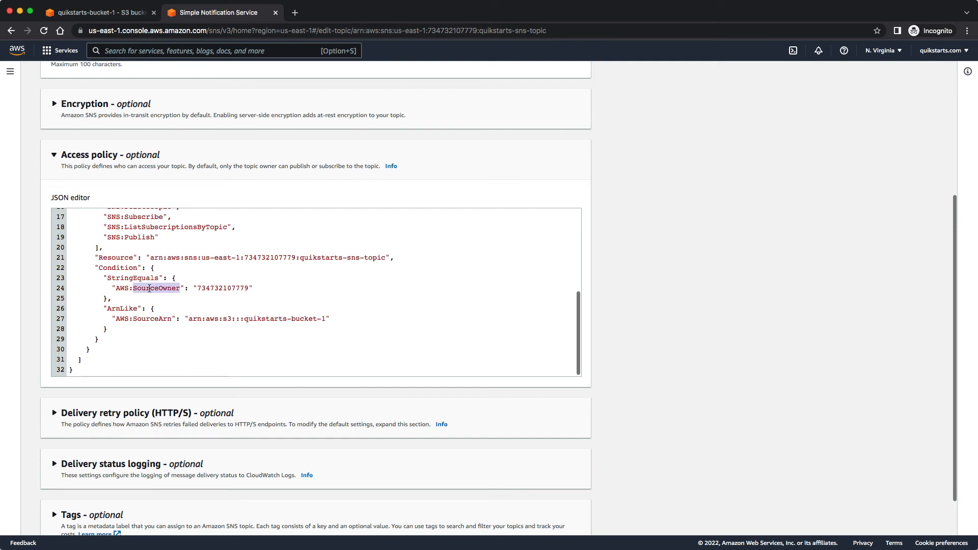
double_click(217, 286)
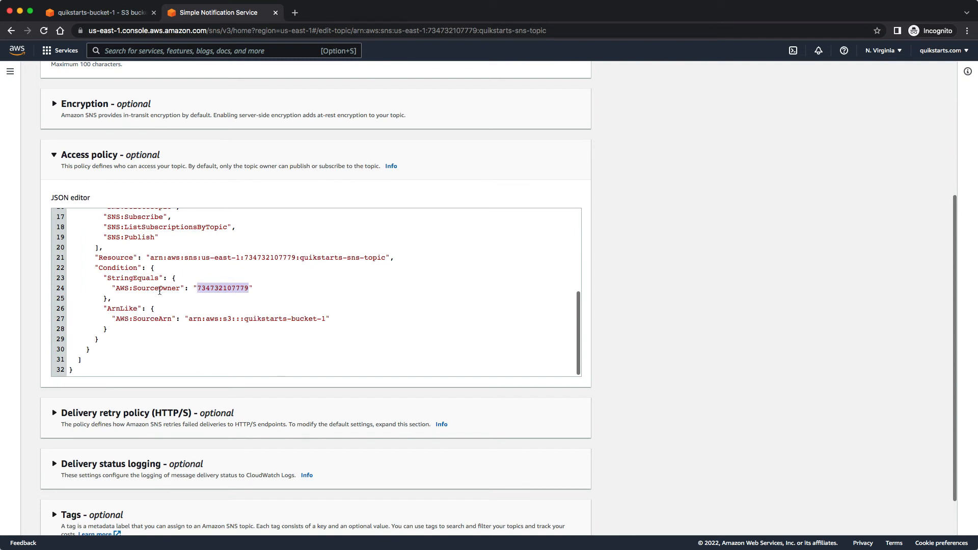
click(180, 287)
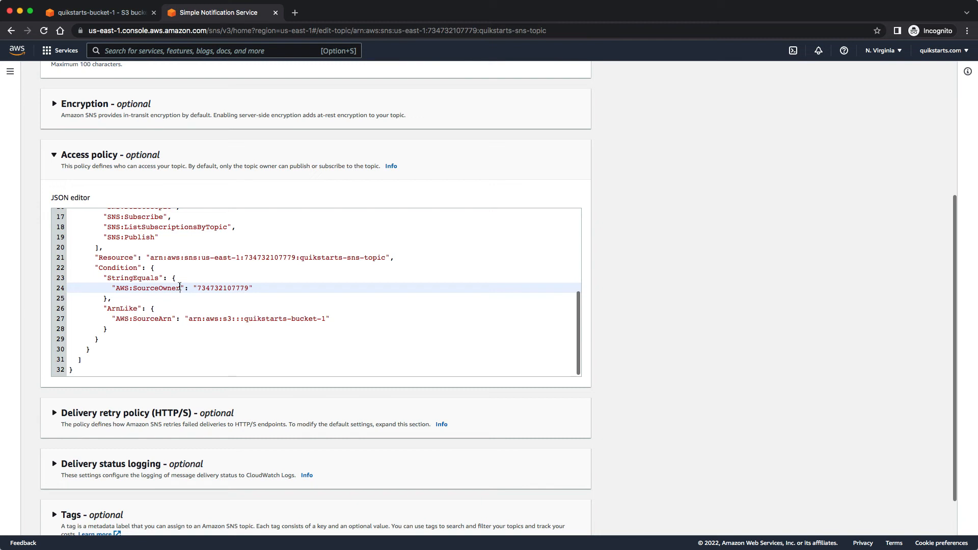
key(BackSpace)
key(BackSpace)
key(BackSpace)
key(BackSpace)
key(BackSpace)
text(Account)
scroll(693, 331, down, 2)
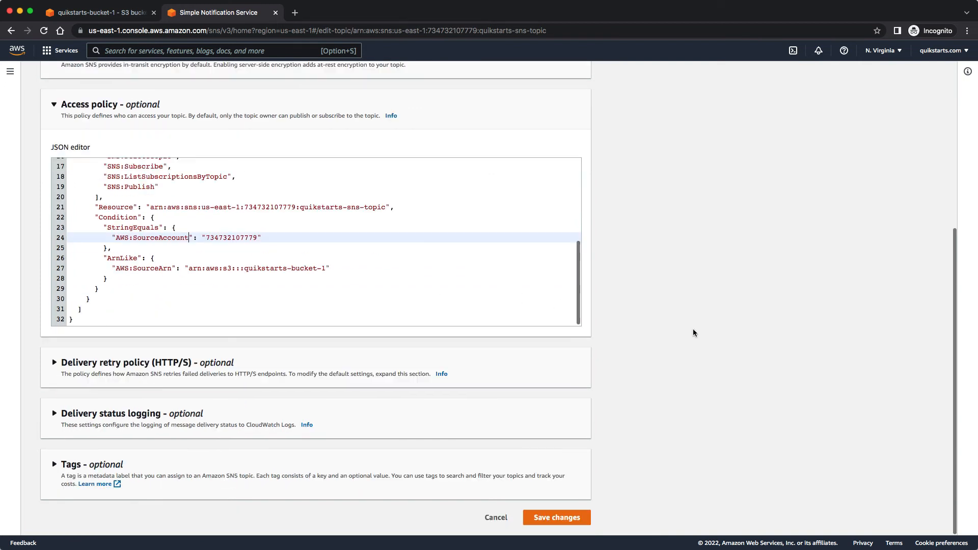
click(560, 517)
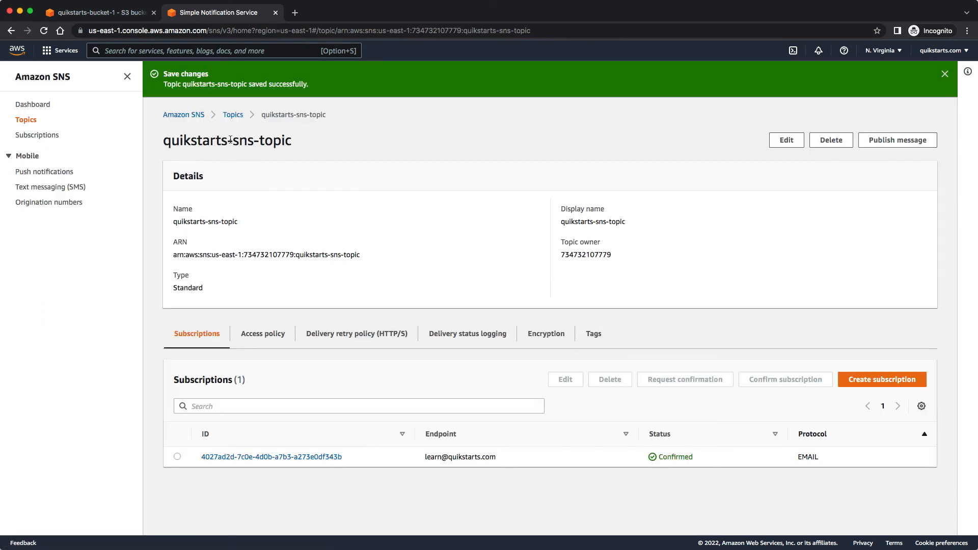
Verify the destination matches quikstarts-sns-topic and save the Put event notification.
click(89, 15)
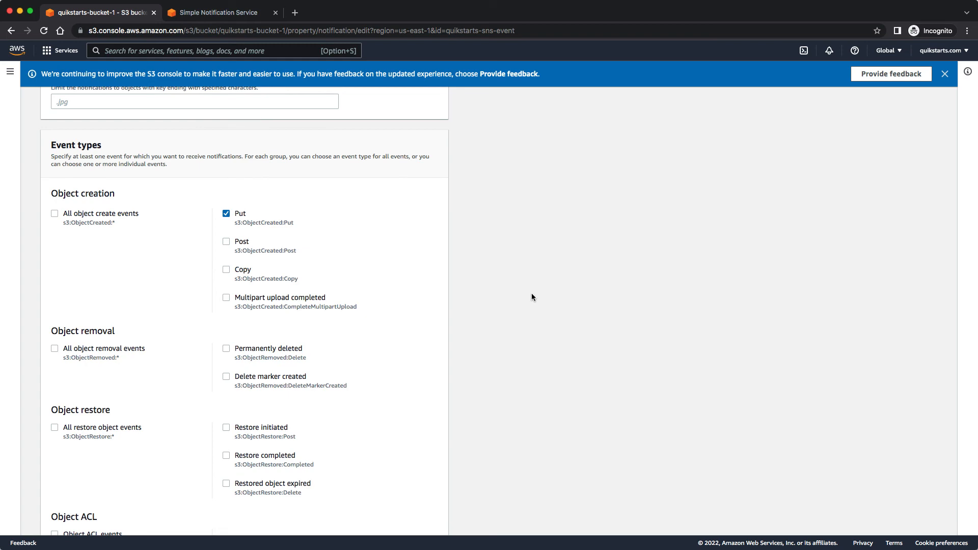
scroll(532, 297, up, 5)
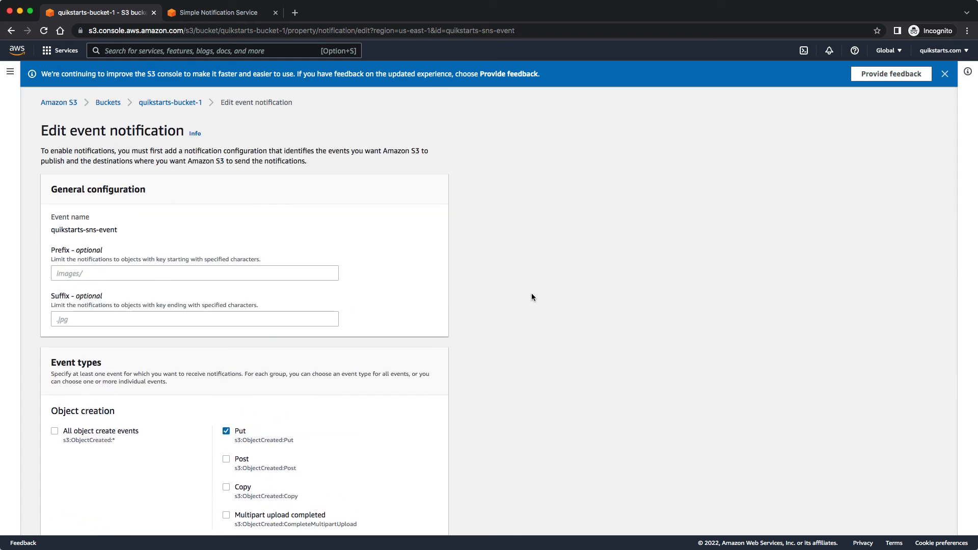
scroll(532, 298, down, 20)
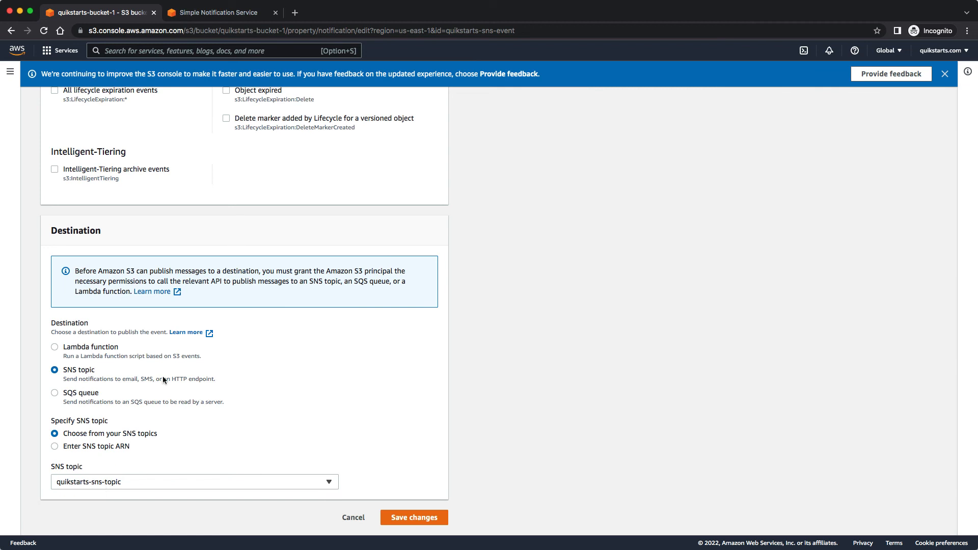
click(207, 14)
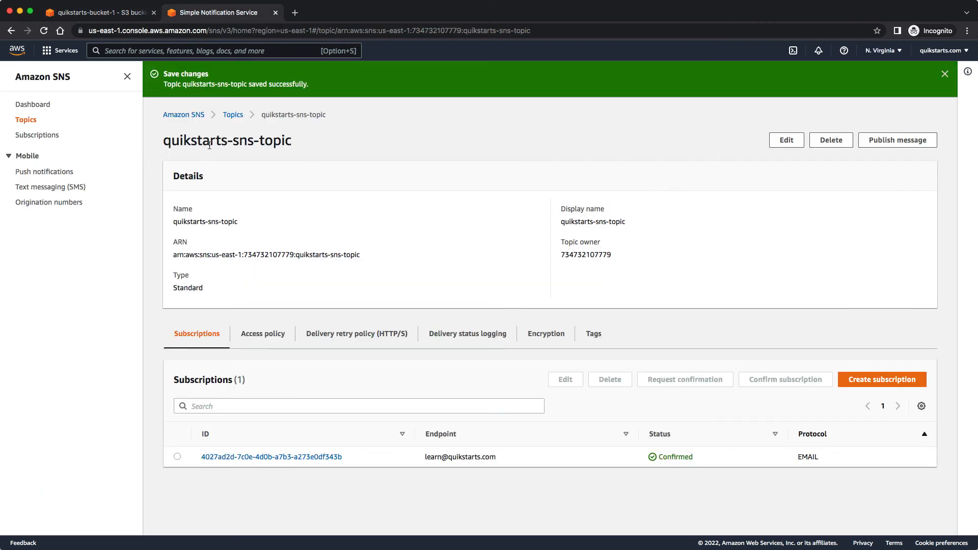
drag(298, 144, 164, 145)
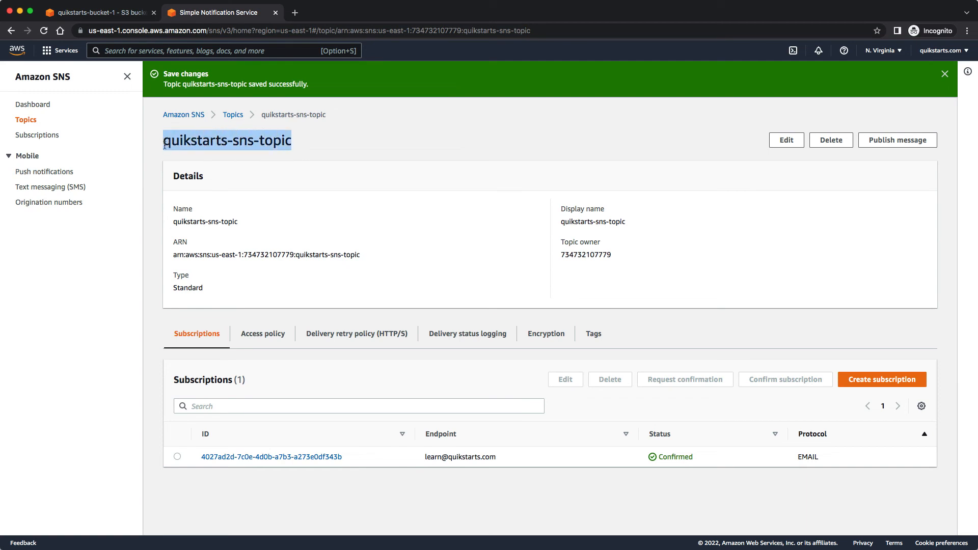
click(117, 13)
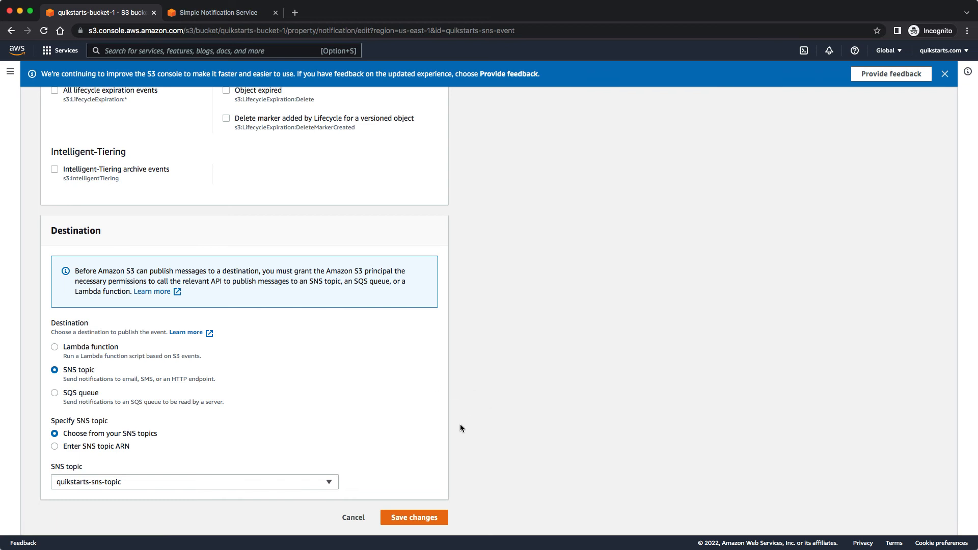
click(414, 519)
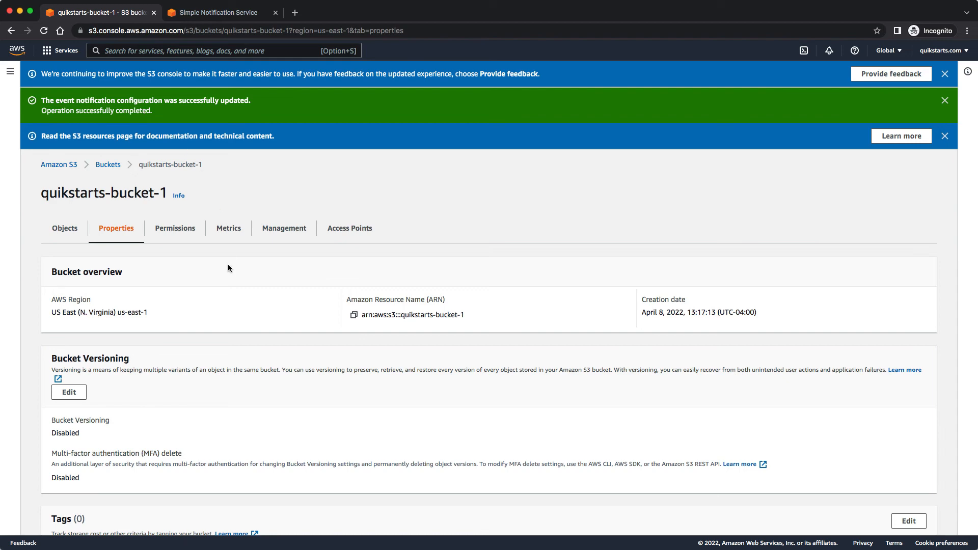
Confirm the saved notification lists the Put event type, then view quikstarts-bucket-1's empty Objects tab.
scroll(228, 267, down, 20)
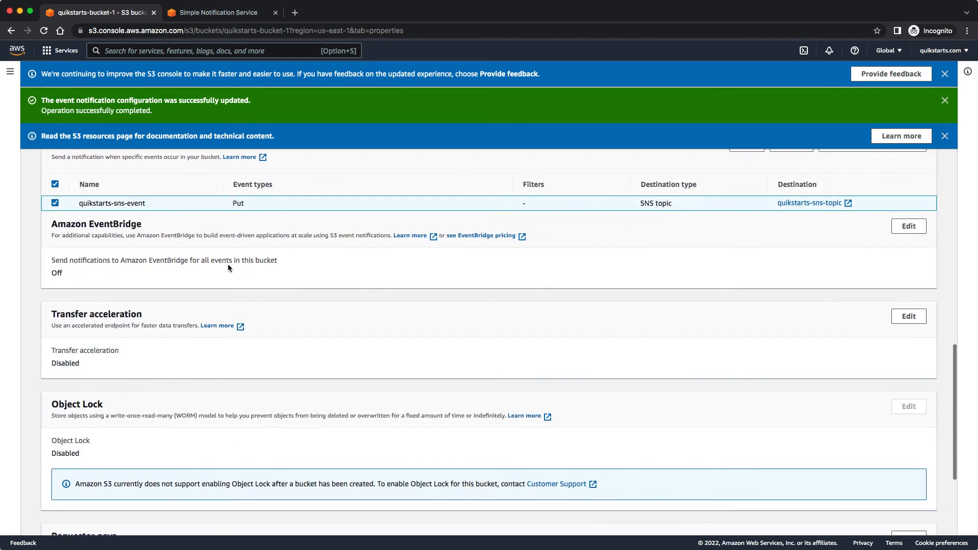
scroll(228, 265, up, 3)
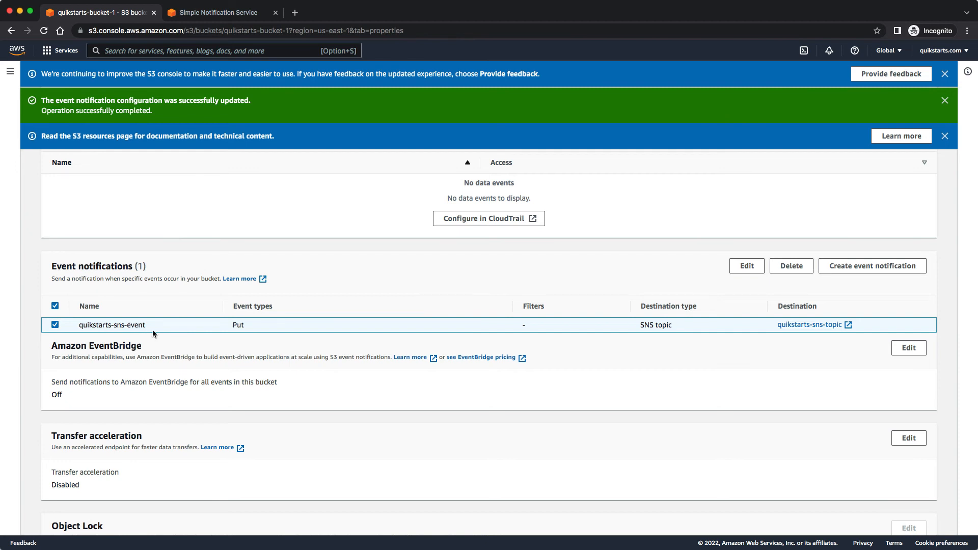
double_click(240, 328)
scroll(379, 334, up, 20)
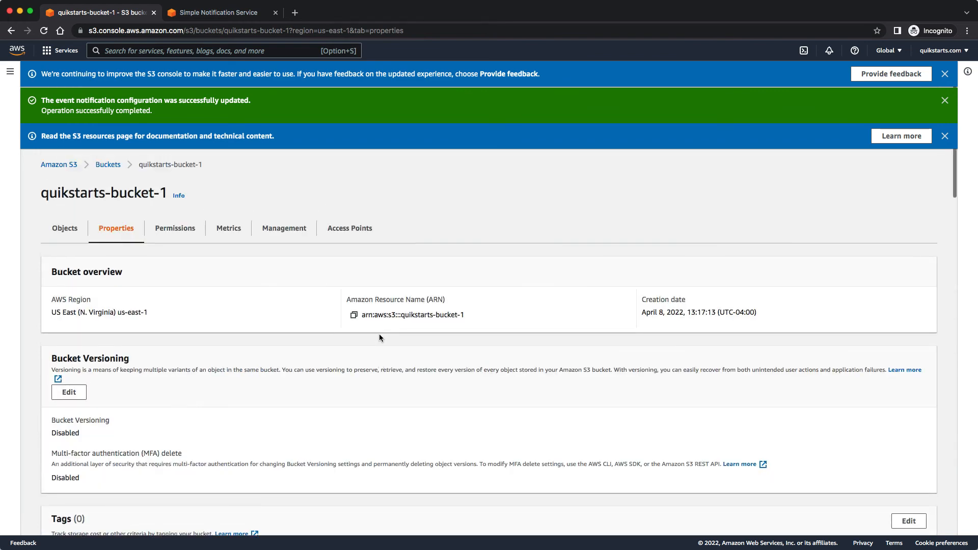
click(70, 237)
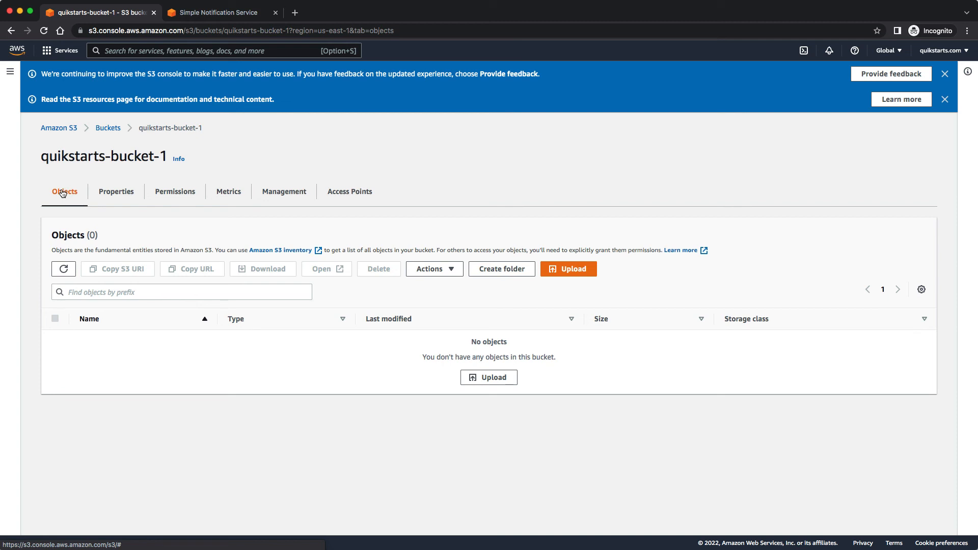
Drag quikstarts-logoblack.png (224.3 KB) from the desktop onto quikstarts-bucket-1's Upload page.
click(574, 272)
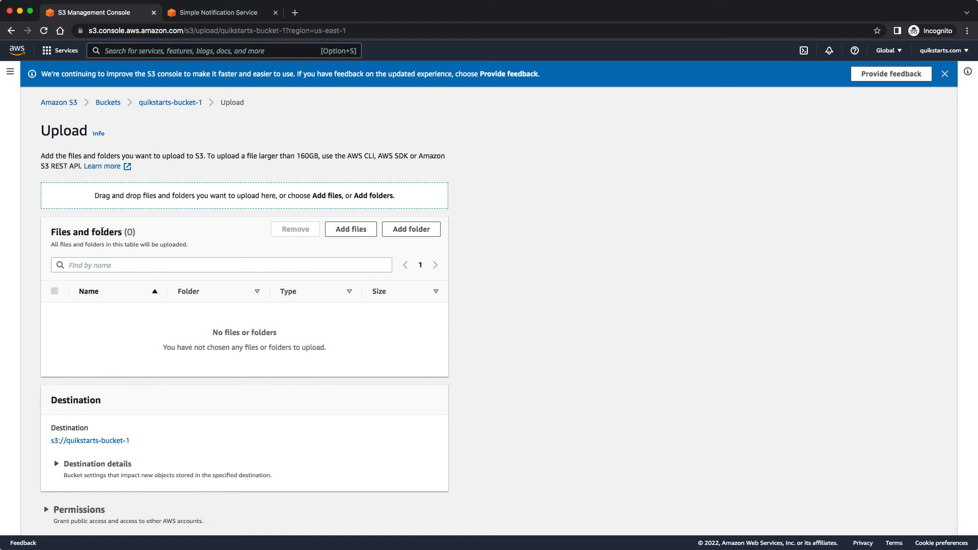
click(372, 230)
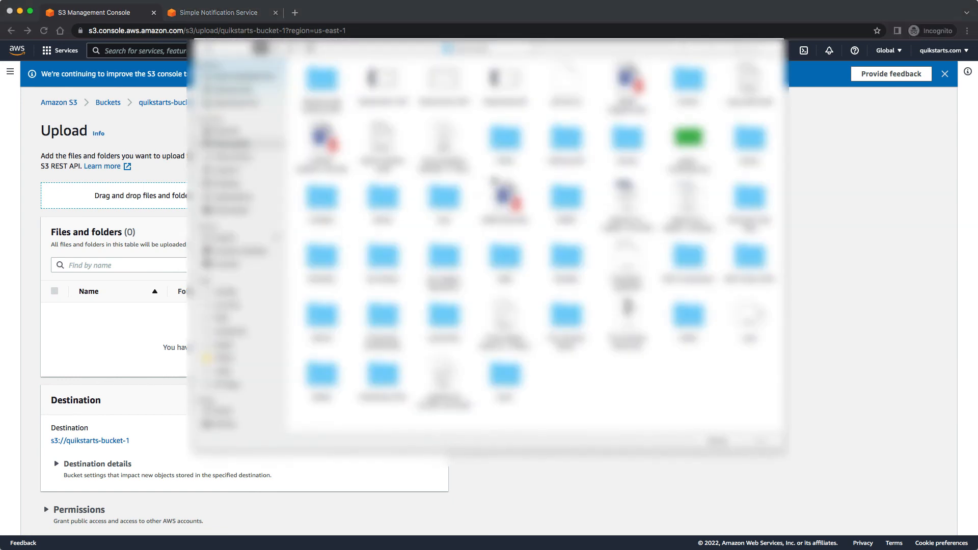
click(227, 184)
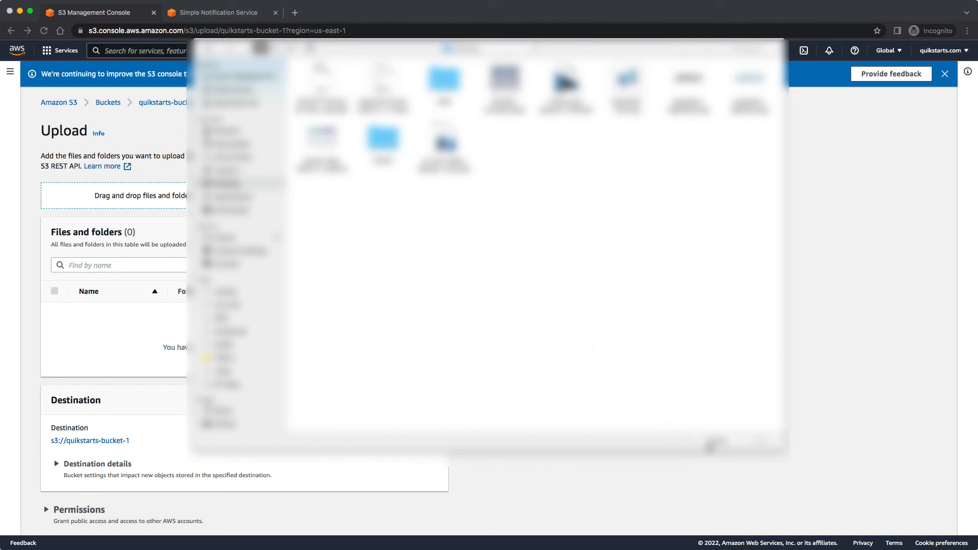
click(711, 444)
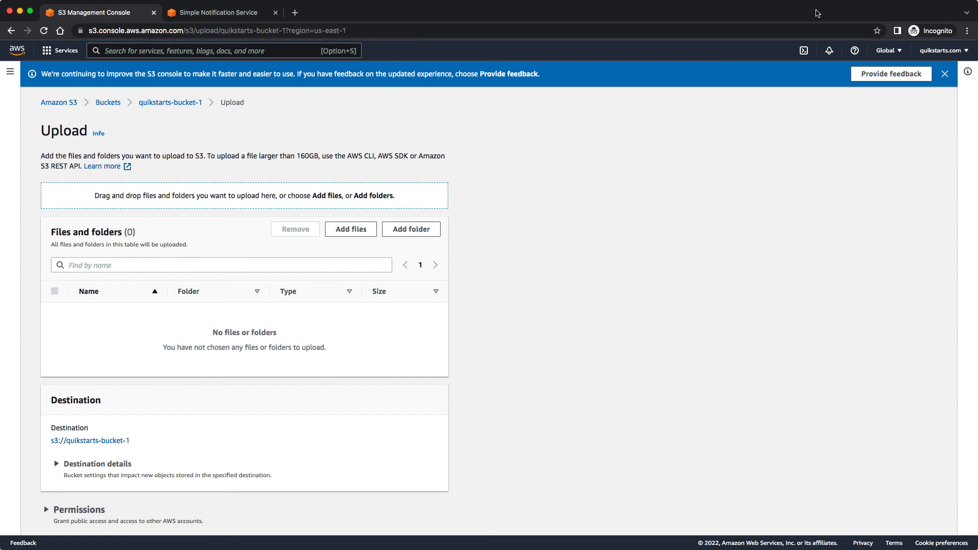
drag(794, 20, 854, 160)
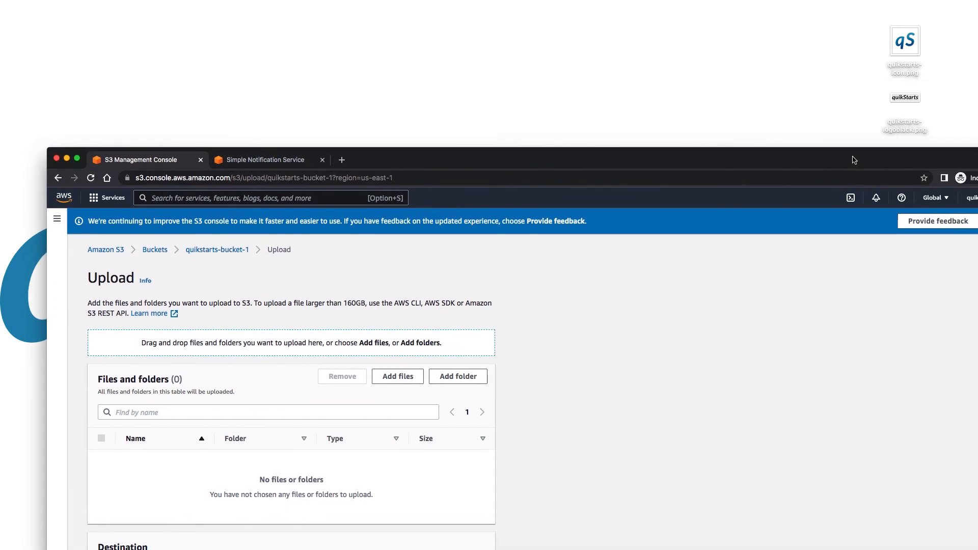
drag(906, 98, 362, 421)
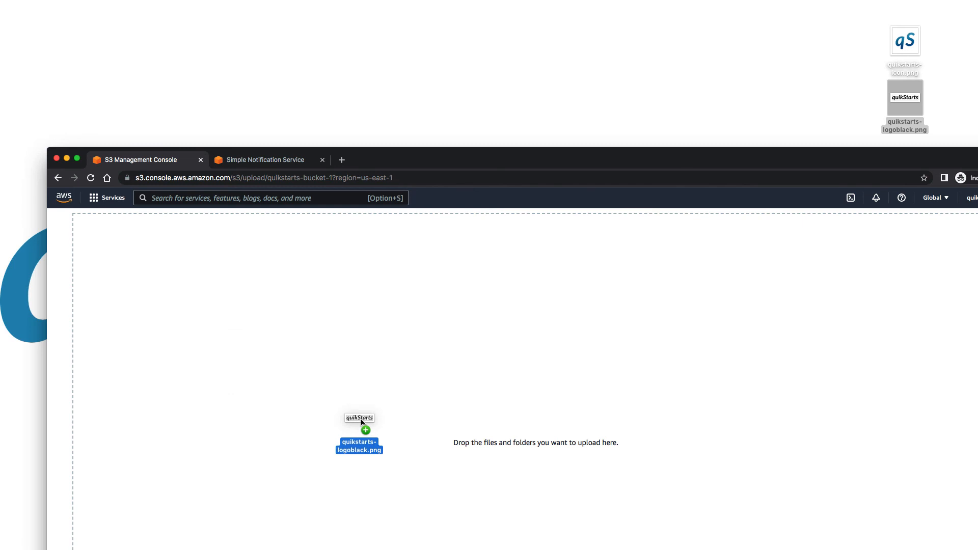
drag(362, 422, 362, 423)
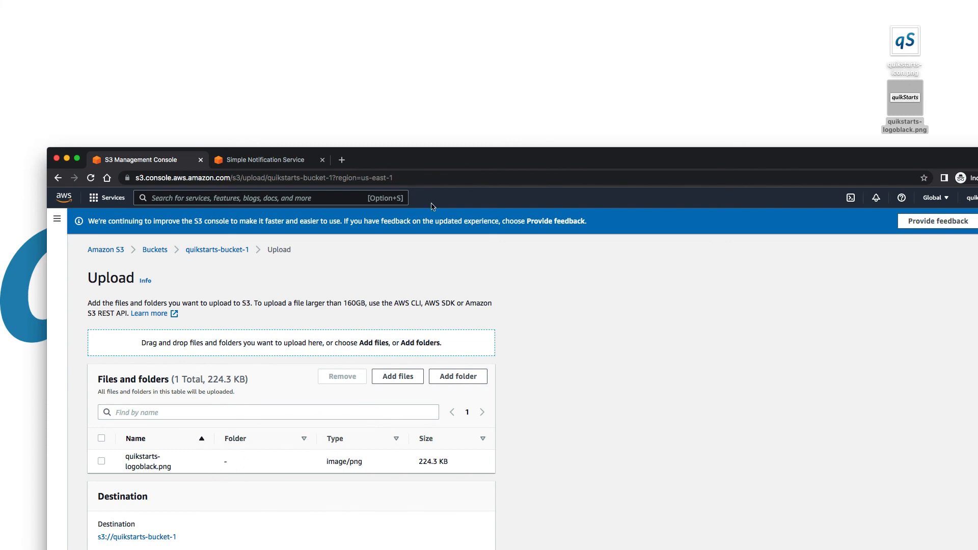
Maximize the browser, upload quikstarts-logoblack.png (1 file, 224.3 KB), and close the status page.
double_click(539, 159)
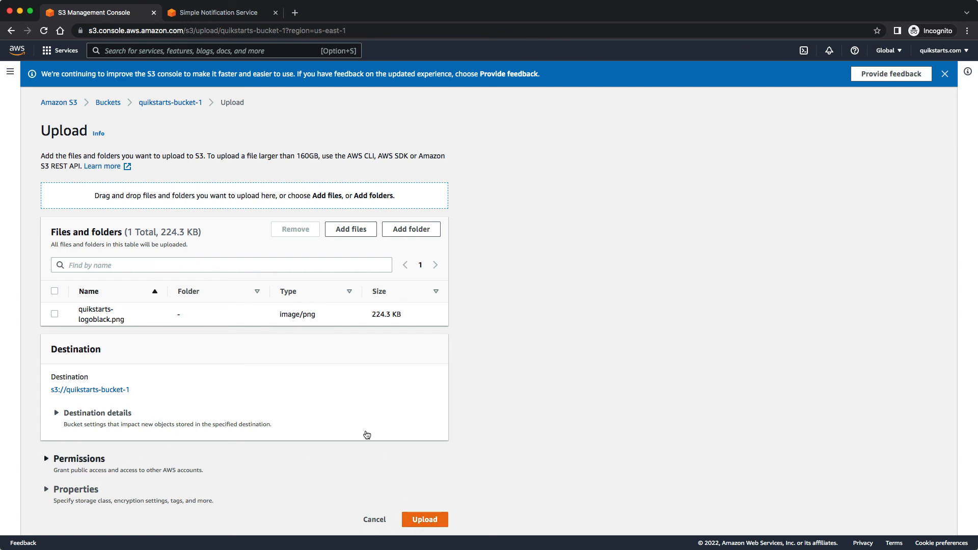
click(434, 527)
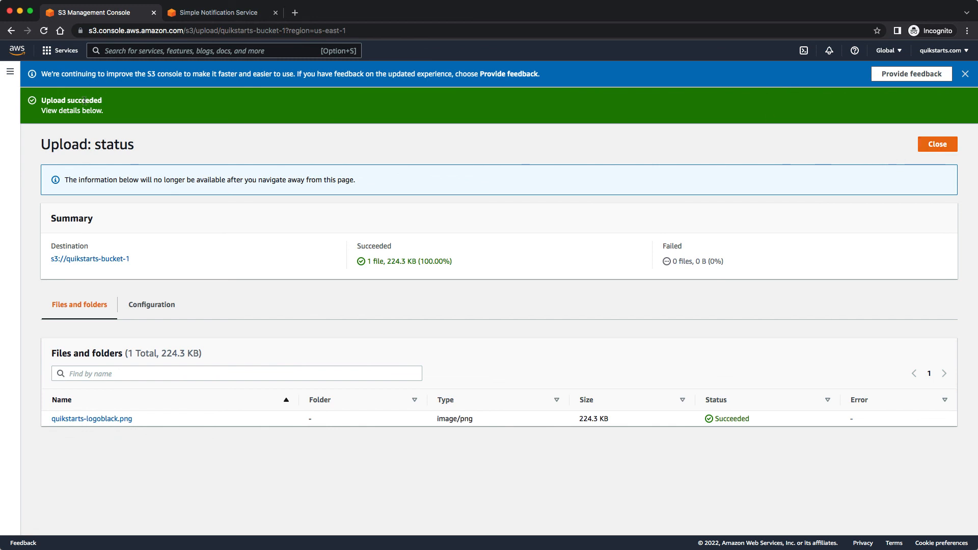
click(943, 149)
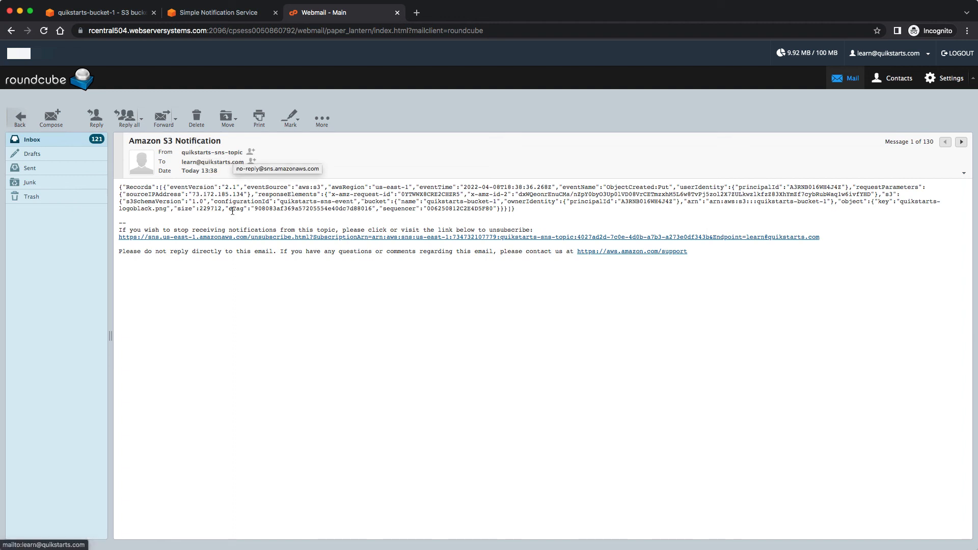
click(227, 14)
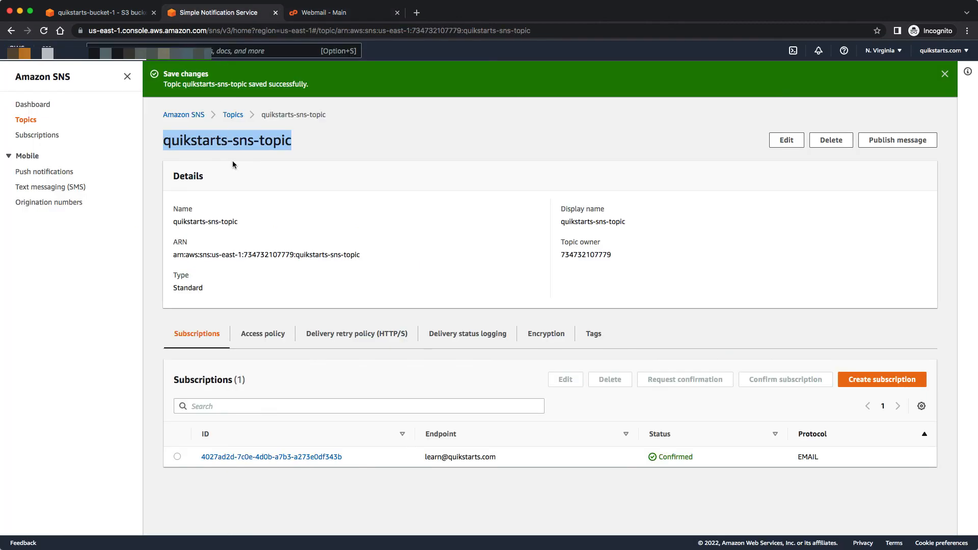
click(243, 149)
click(316, 15)
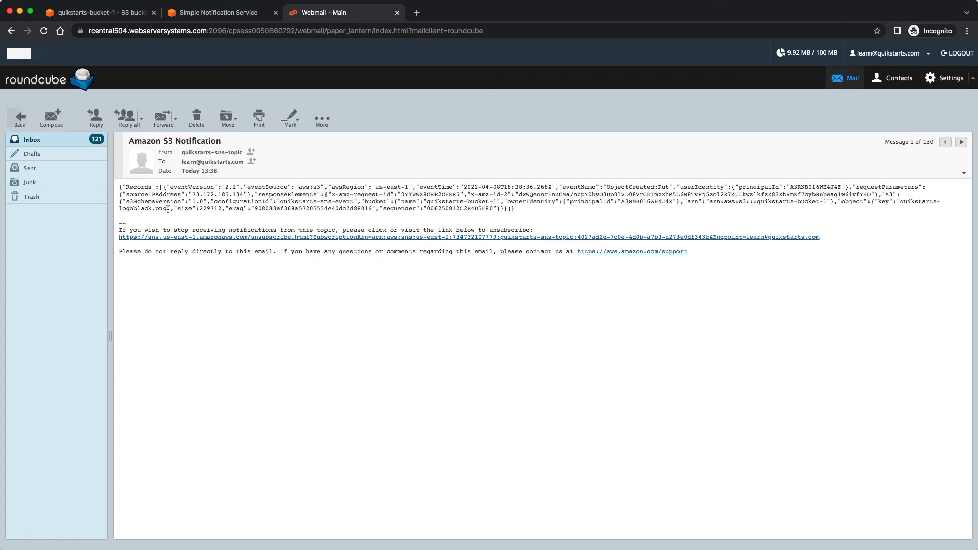
drag(168, 209, 118, 210)
click(888, 194)
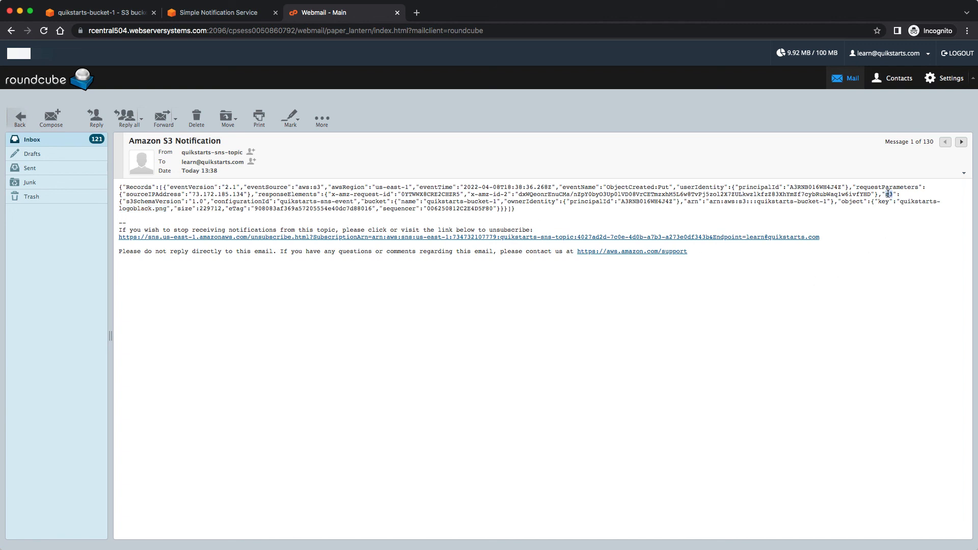